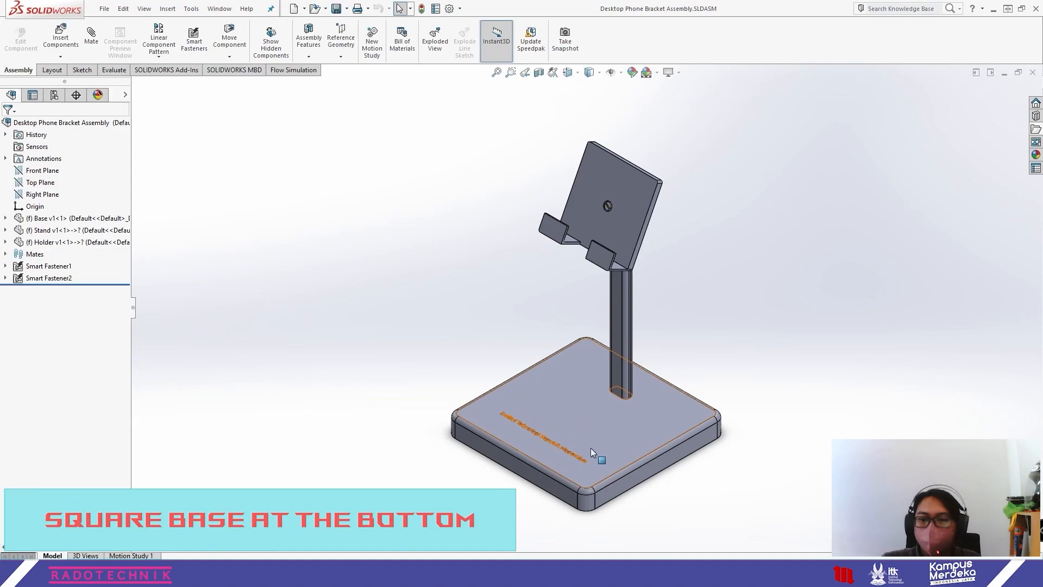
Examine the phone bracket's square base from above and below, and the stand rising from it
{"action": "middle_click_drag", "start_coordinate": [593, 449], "coordinate": [633, 409]}
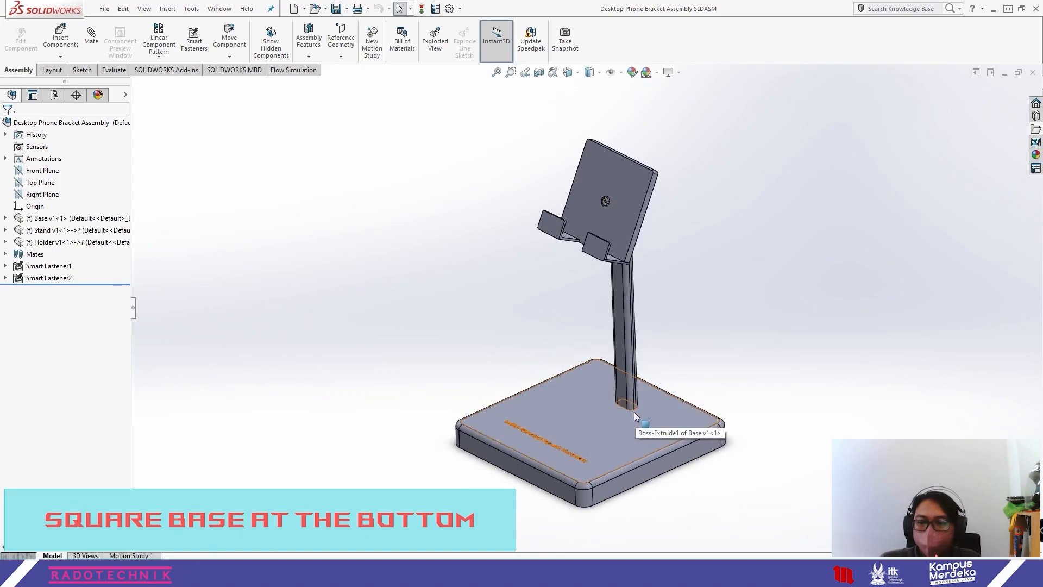
{"action": "middle_click_drag", "start_coordinate": [608, 408], "coordinate": [634, 459]}
{"action": "scroll", "coordinate": [634, 458], "scroll_direction": "down", "scroll_amount": 3}
{"action": "scroll", "coordinate": [629, 392], "scroll_direction": "down", "scroll_amount": 3}
{"action": "scroll", "coordinate": [617, 337], "scroll_direction": "down", "scroll_amount": 2}
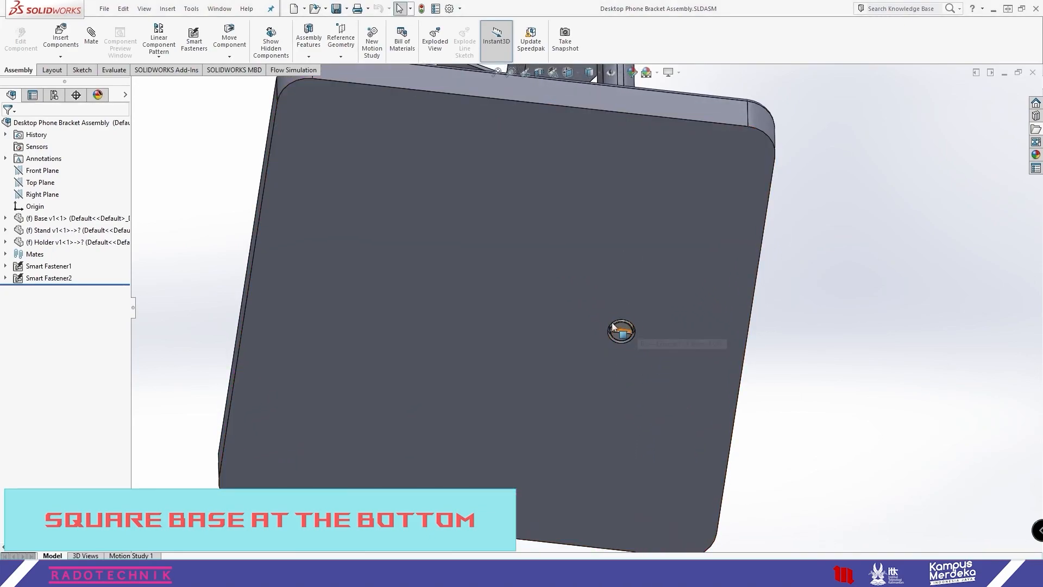
{"action": "middle_click_drag", "start_coordinate": [593, 277], "coordinate": [609, 472]}
{"action": "scroll", "coordinate": [614, 326], "scroll_direction": "up", "scroll_amount": 4}
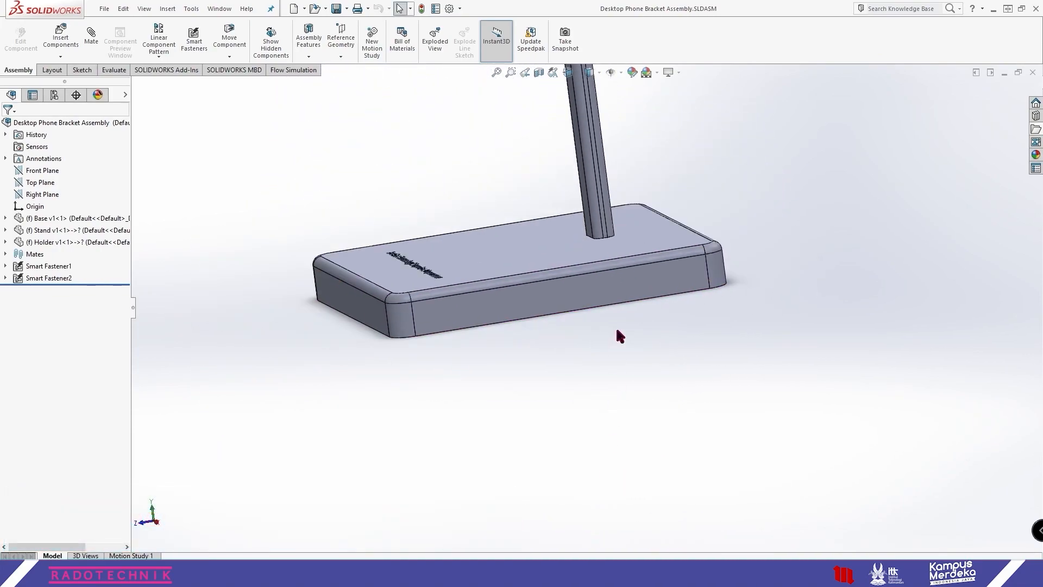
{"action": "middle_click_drag", "start_coordinate": [609, 259], "coordinate": [621, 274]}
{"action": "scroll", "coordinate": [620, 272], "scroll_direction": "up", "scroll_amount": 2}
{"action": "scroll", "coordinate": [582, 223], "scroll_direction": "down", "scroll_amount": 2}
{"action": "middle_click_drag", "start_coordinate": [580, 221], "coordinate": [533, 223]}
{"action": "scroll", "coordinate": [579, 217], "scroll_direction": "up", "scroll_amount": 3}
{"action": "scroll", "coordinate": [579, 162], "scroll_direction": "down", "scroll_amount": 5}
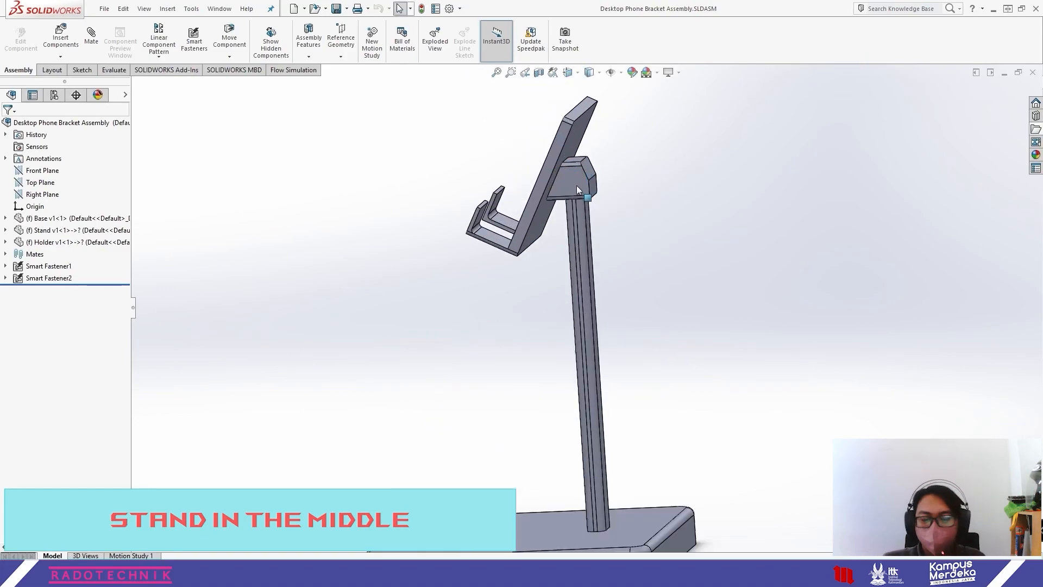
Examine the phone holder on the stand and the screws in the holder plate and the base's underside
{"action": "middle_click_drag", "start_coordinate": [588, 175], "coordinate": [578, 204]}
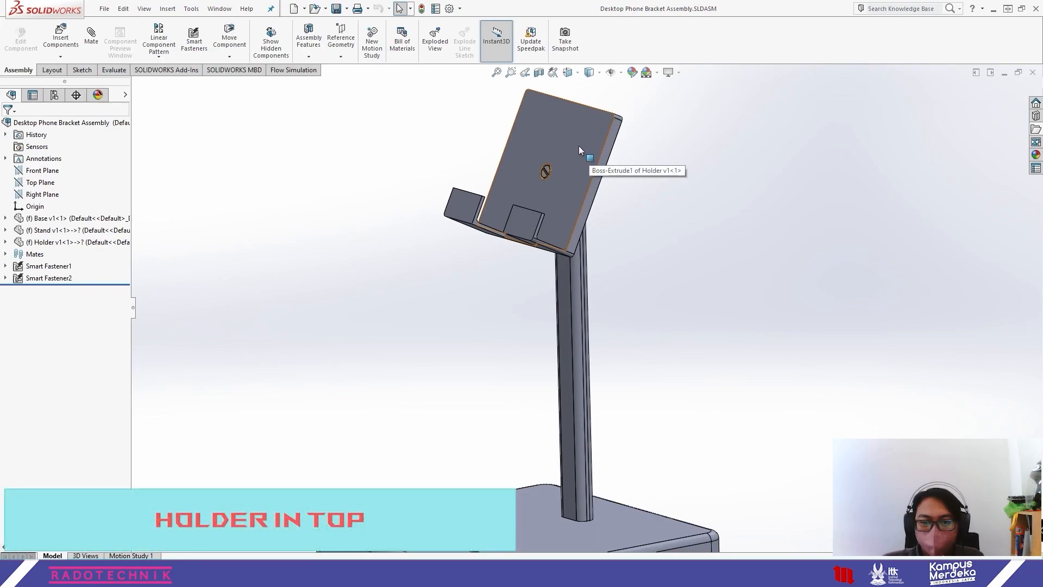
{"action": "scroll", "coordinate": [550, 167], "scroll_direction": "down", "scroll_amount": 3}
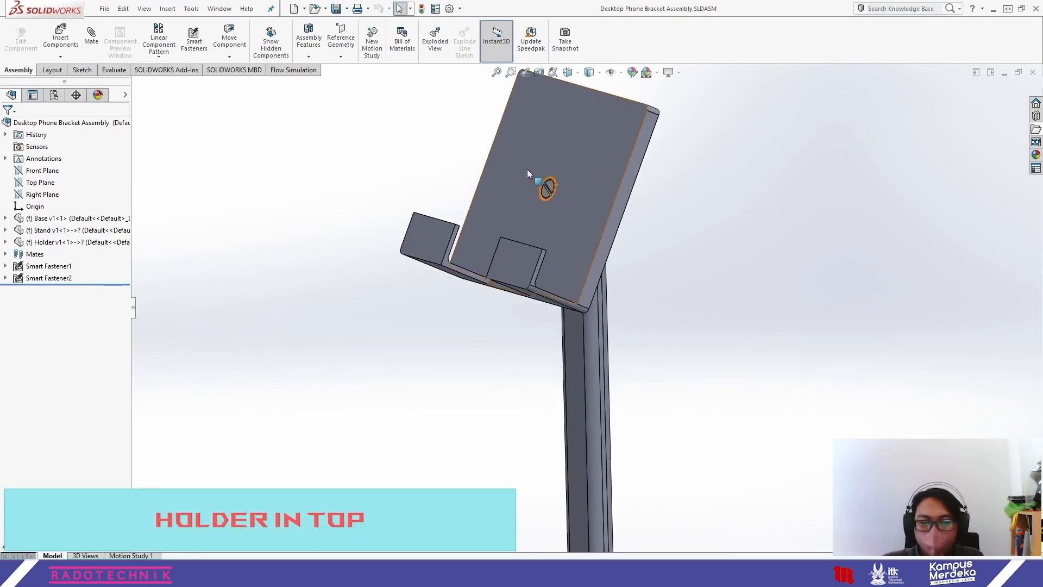
{"action": "middle_click_drag", "start_coordinate": [639, 227], "coordinate": [665, 306]}
{"action": "scroll", "coordinate": [667, 310], "scroll_direction": "up", "scroll_amount": 3}
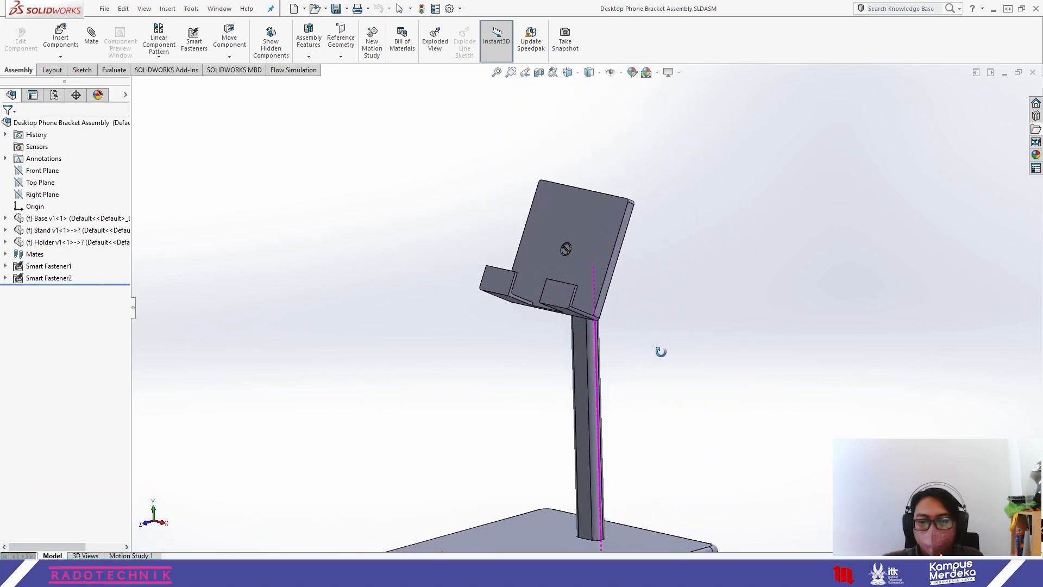
{"action": "scroll", "coordinate": [595, 245], "scroll_direction": "down", "scroll_amount": 3}
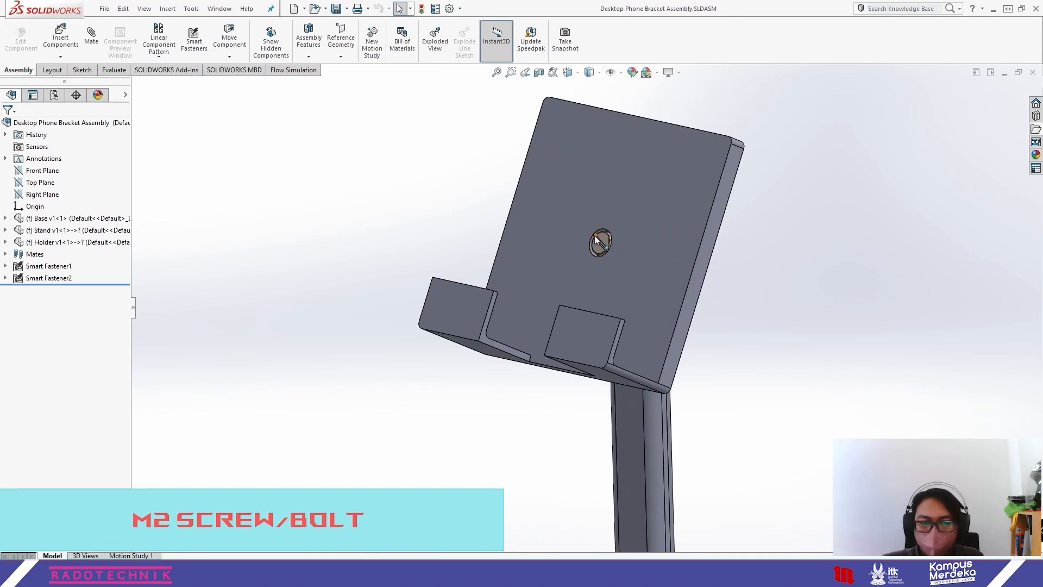
{"action": "scroll", "coordinate": [624, 304], "scroll_direction": "up", "scroll_amount": 3}
{"action": "middle_click_drag", "start_coordinate": [662, 344], "coordinate": [619, 426]}
{"action": "scroll", "coordinate": [575, 361], "scroll_direction": "down", "scroll_amount": 5}
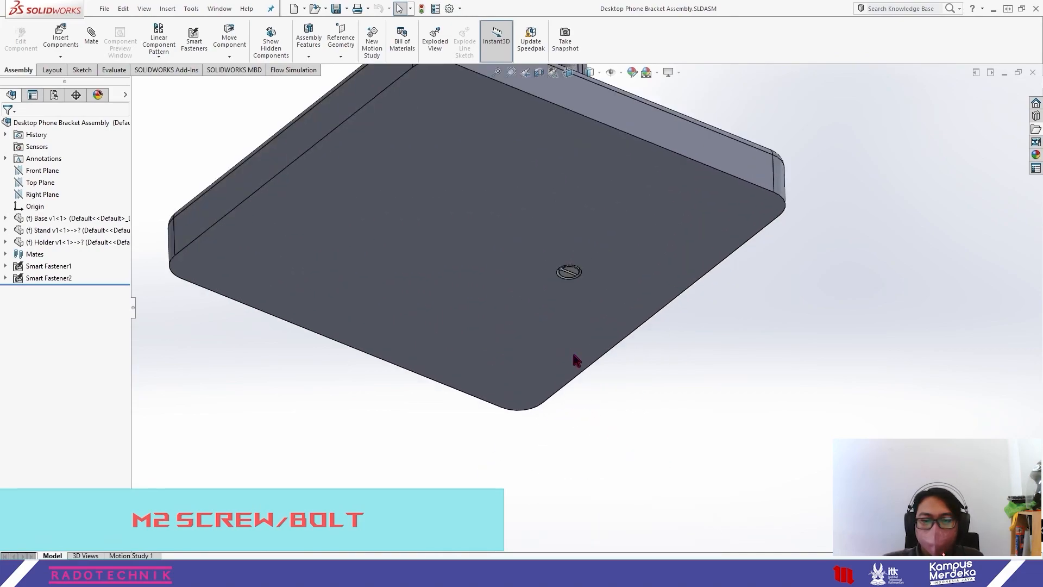
{"action": "scroll", "coordinate": [570, 266], "scroll_direction": "up", "scroll_amount": 6}
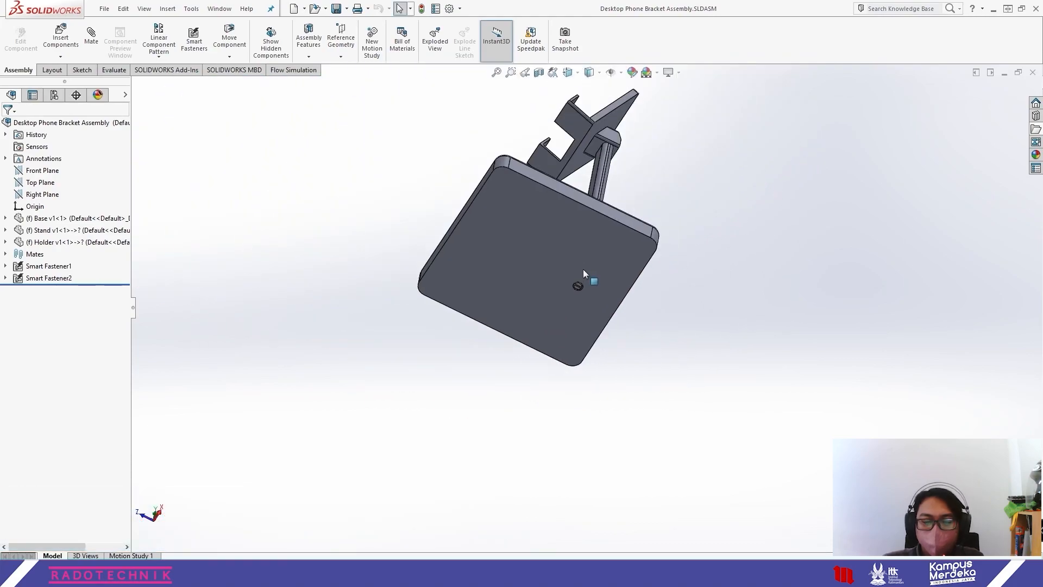
{"action": "middle_click_drag", "start_coordinate": [583, 308], "coordinate": [605, 412]}
{"action": "key", "text": "space"}
{"action": "left_click", "coordinate": [594, 247]}
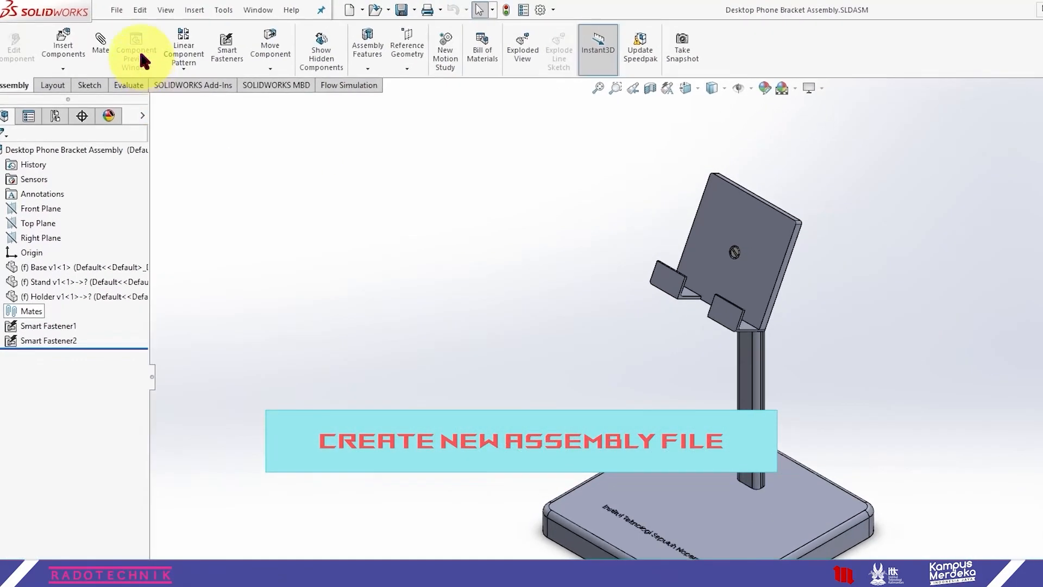
Create a new assembly document and dismiss its initial component insertion
{"action": "left_click", "coordinate": [121, 9]}
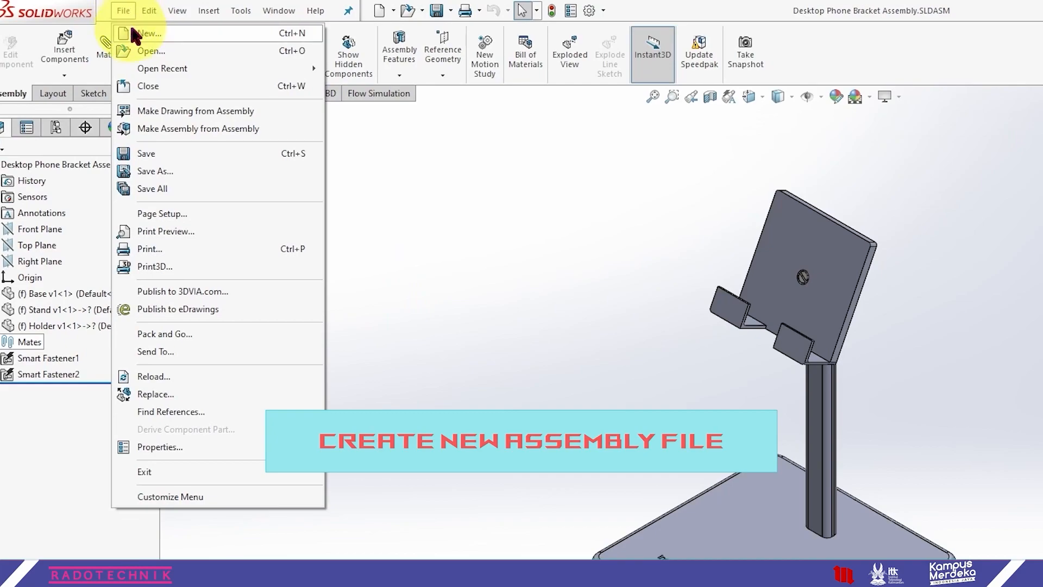
{"action": "left_click", "coordinate": [133, 30]}
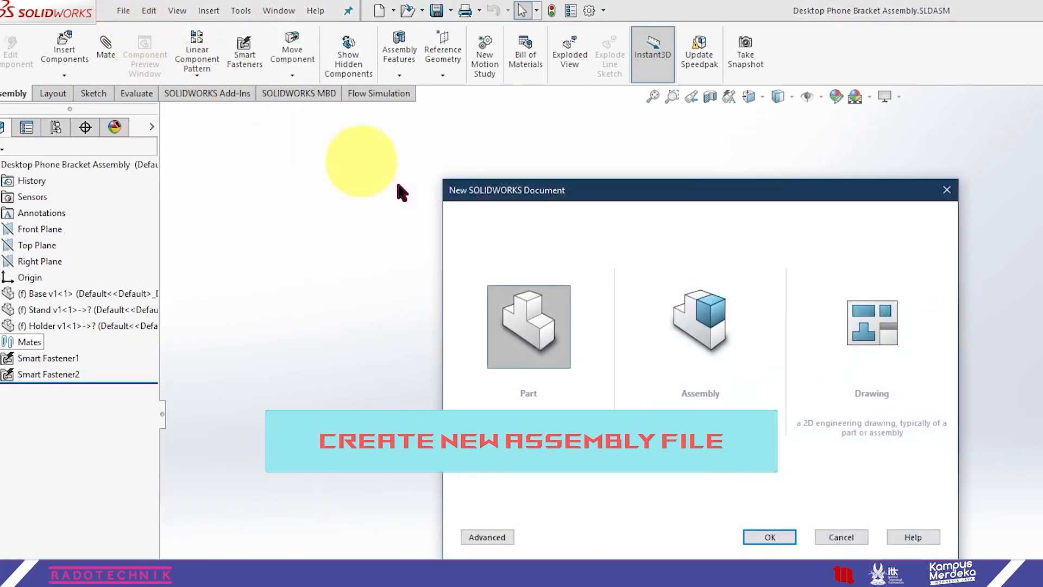
{"action": "left_click", "coordinate": [703, 318]}
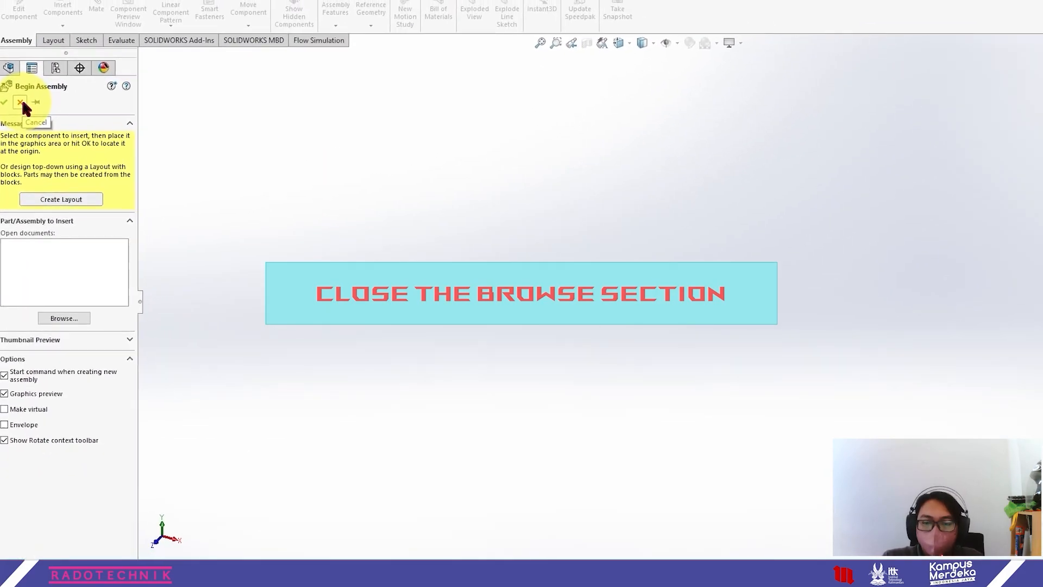
{"action": "left_click", "coordinate": [22, 93]}
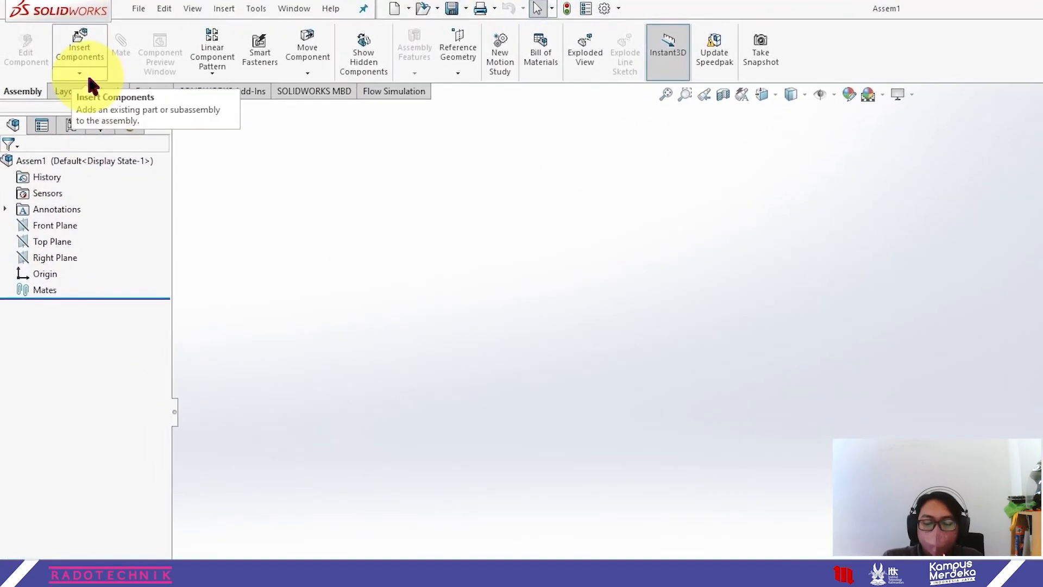
Insert a new part into the assembly and place it in the graphics area
{"action": "left_click", "coordinate": [61, 87]}
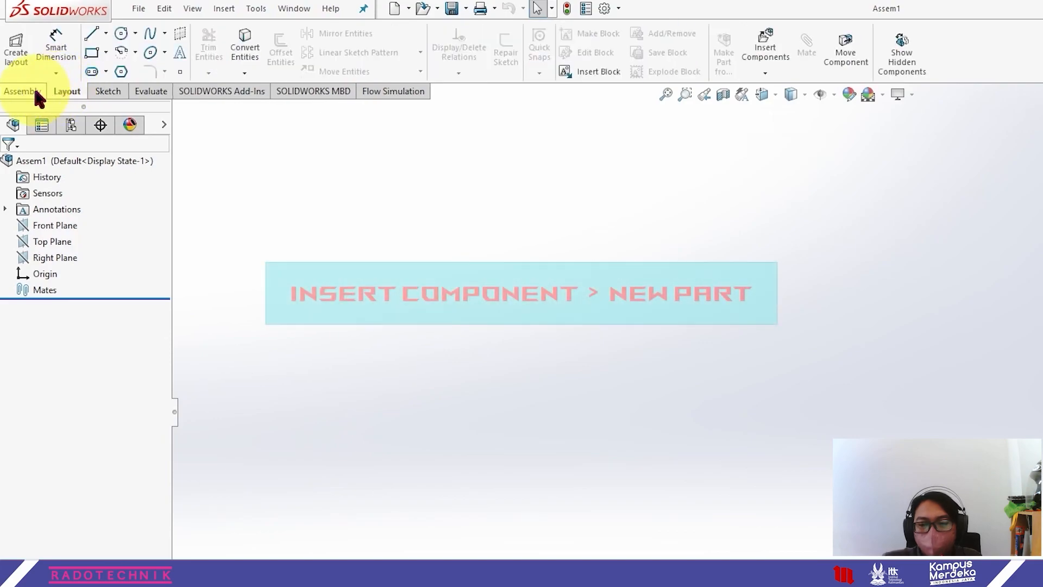
{"action": "left_click", "coordinate": [34, 87]}
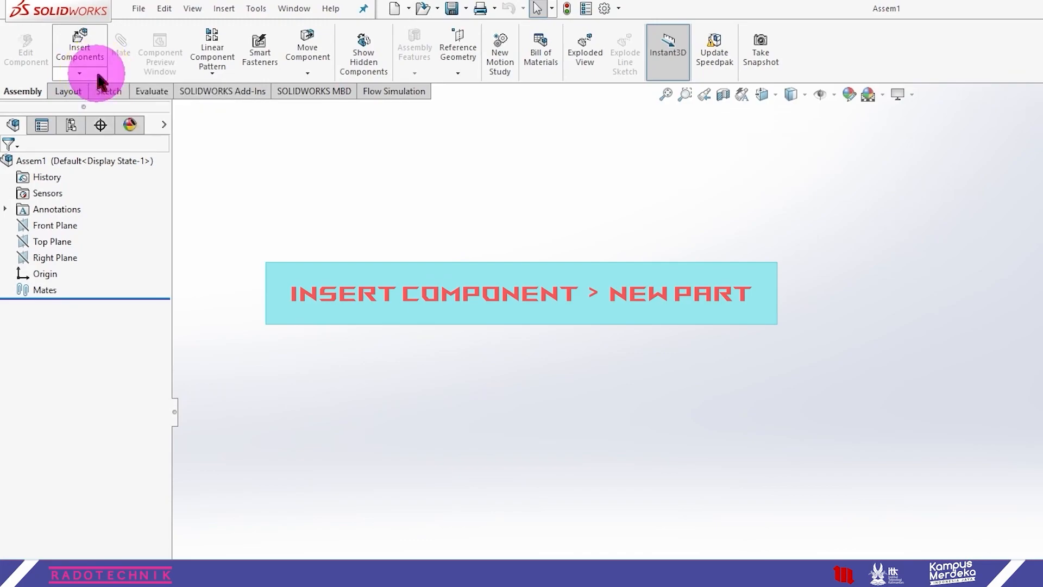
{"action": "left_click", "coordinate": [97, 76]}
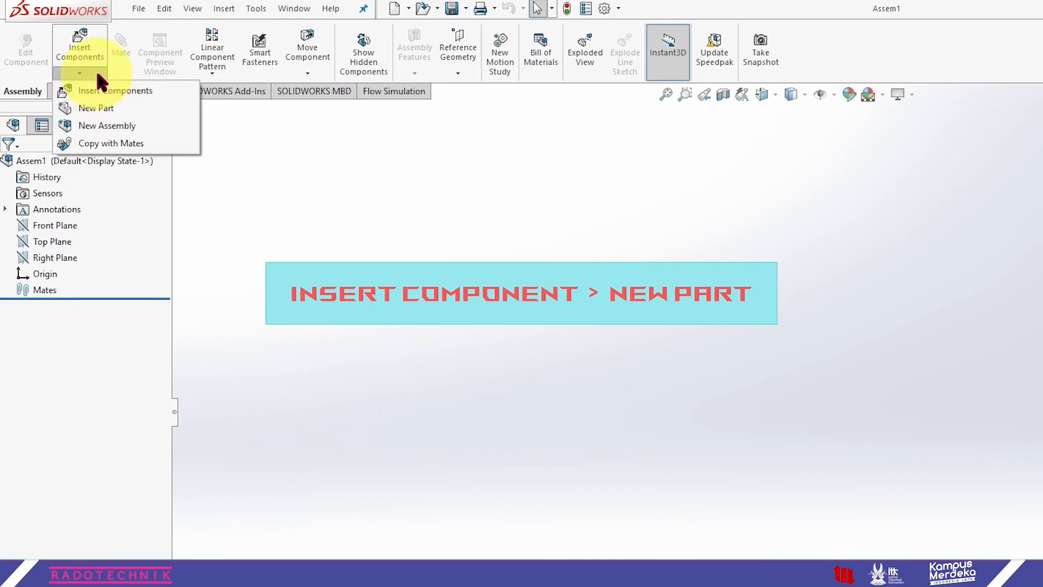
{"action": "left_click", "coordinate": [132, 111]}
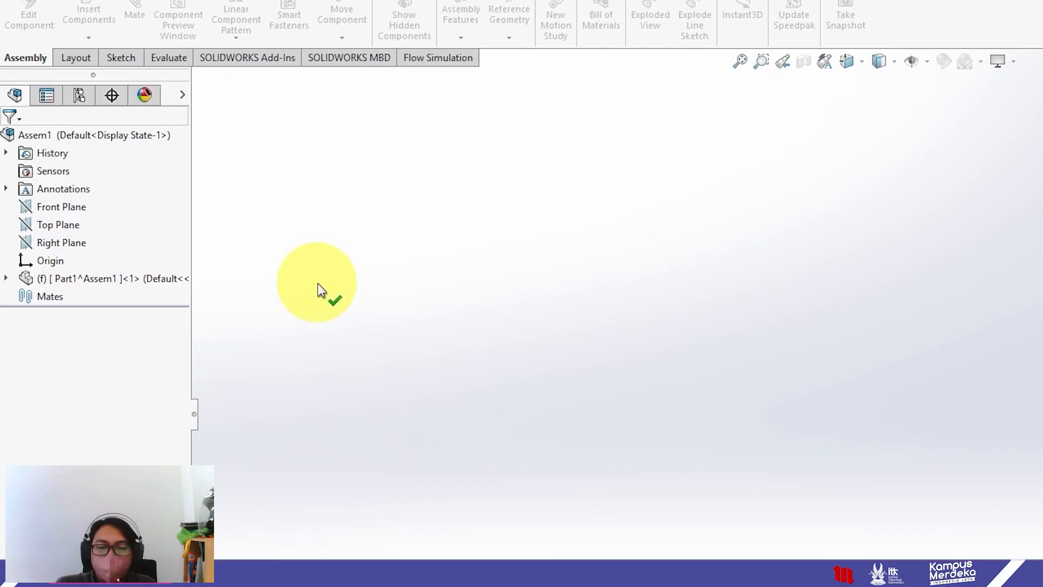
{"action": "left_click", "coordinate": [846, 395]}
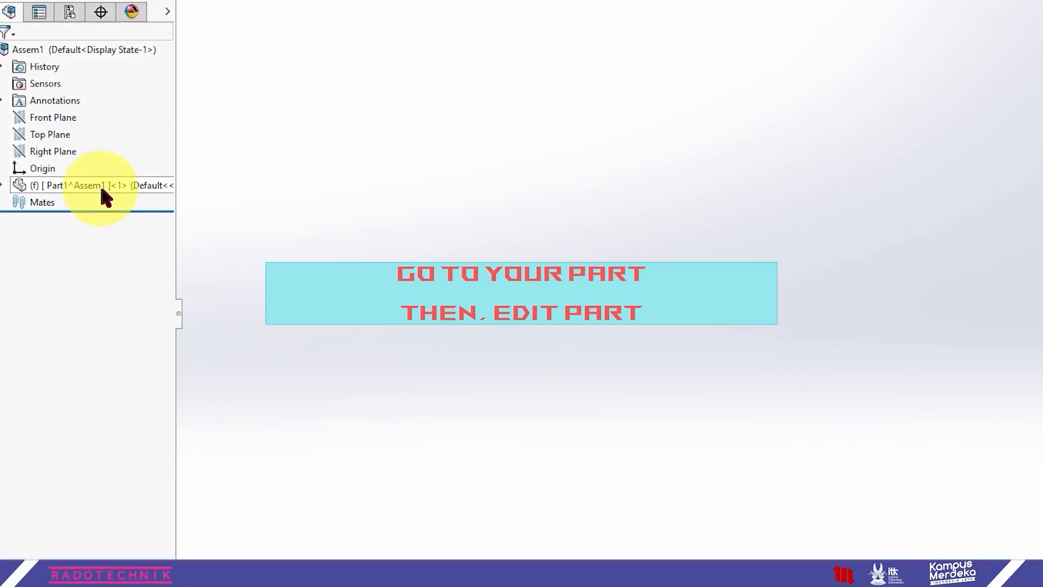
Edit the new part in the context of the assembly and expand its feature tree
{"action": "left_click", "coordinate": [100, 188]}
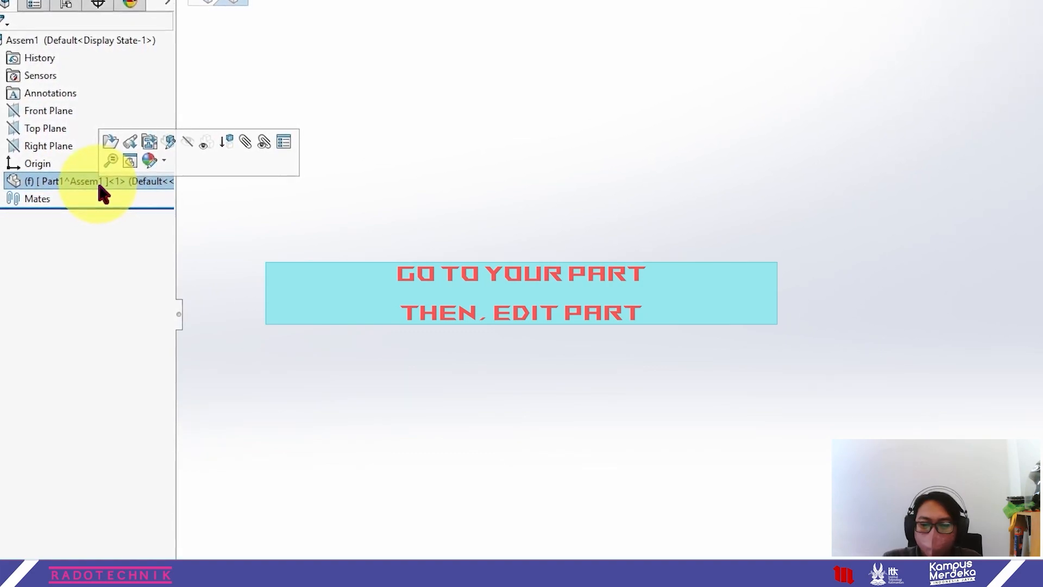
{"action": "right_click", "coordinate": [98, 184]}
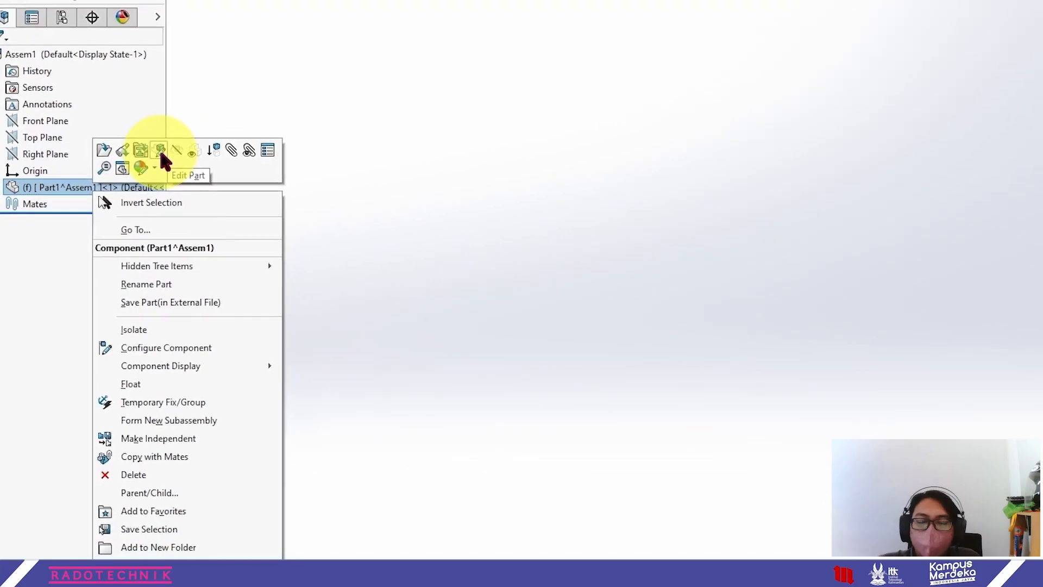
{"action": "left_click", "coordinate": [161, 151]}
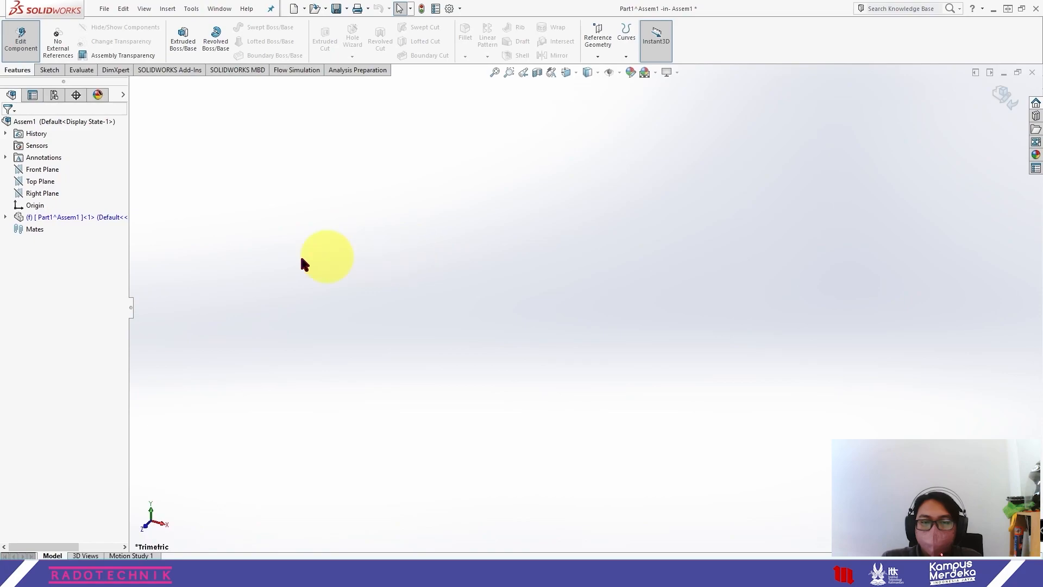
{"action": "left_click", "coordinate": [6, 217]}
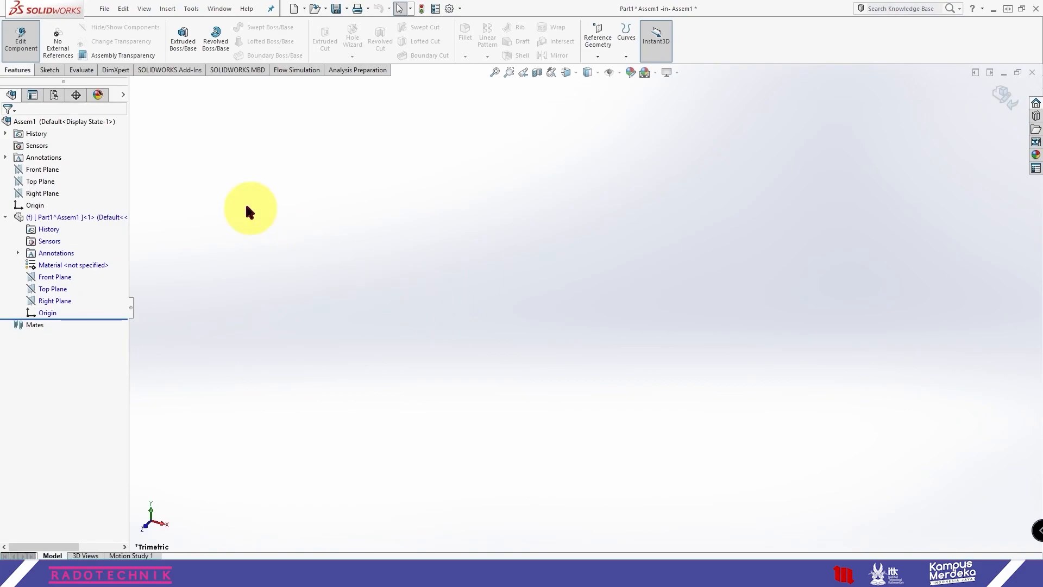
Start a sketch on the new part's own Top Plane
{"action": "left_click", "coordinate": [50, 69]}
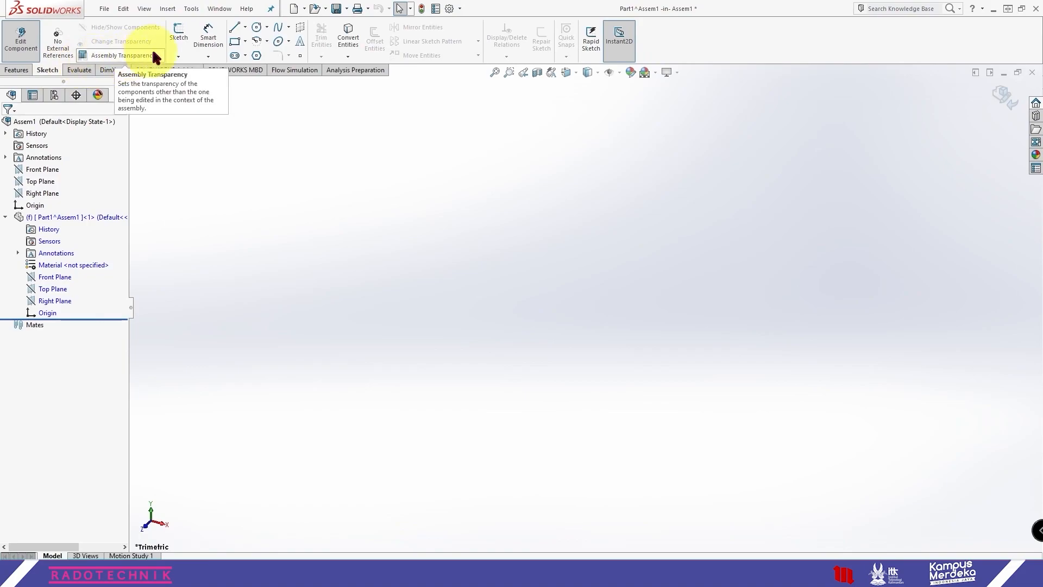
{"action": "left_click", "coordinate": [188, 40]}
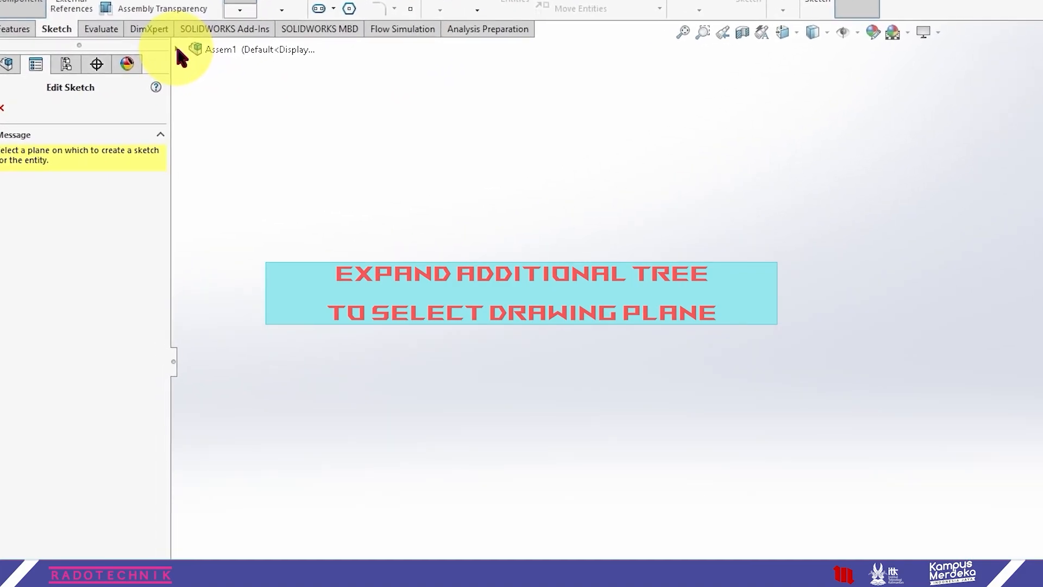
{"action": "left_click", "coordinate": [177, 49]}
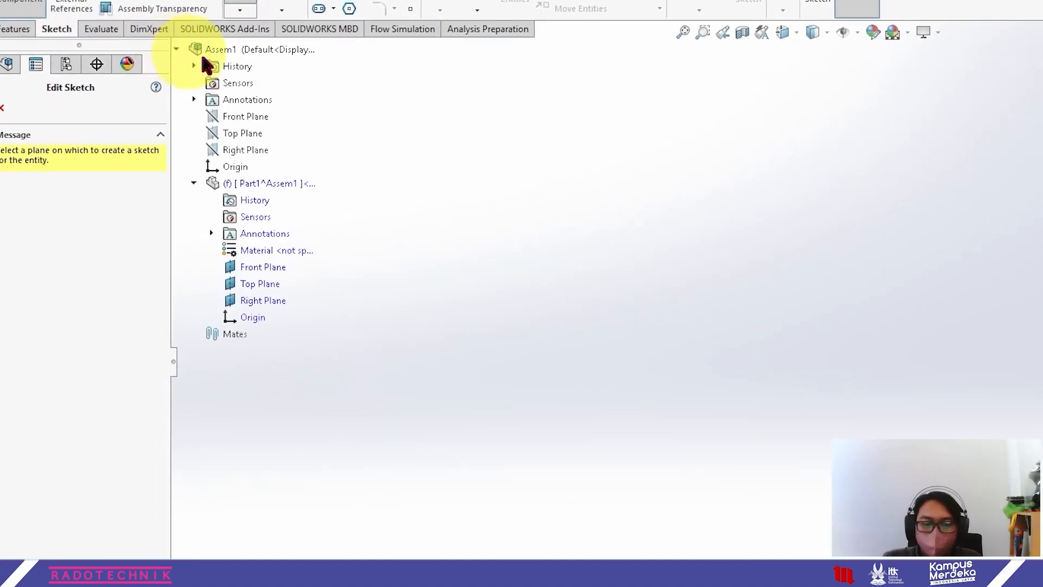
{"action": "left_click", "coordinate": [269, 283]}
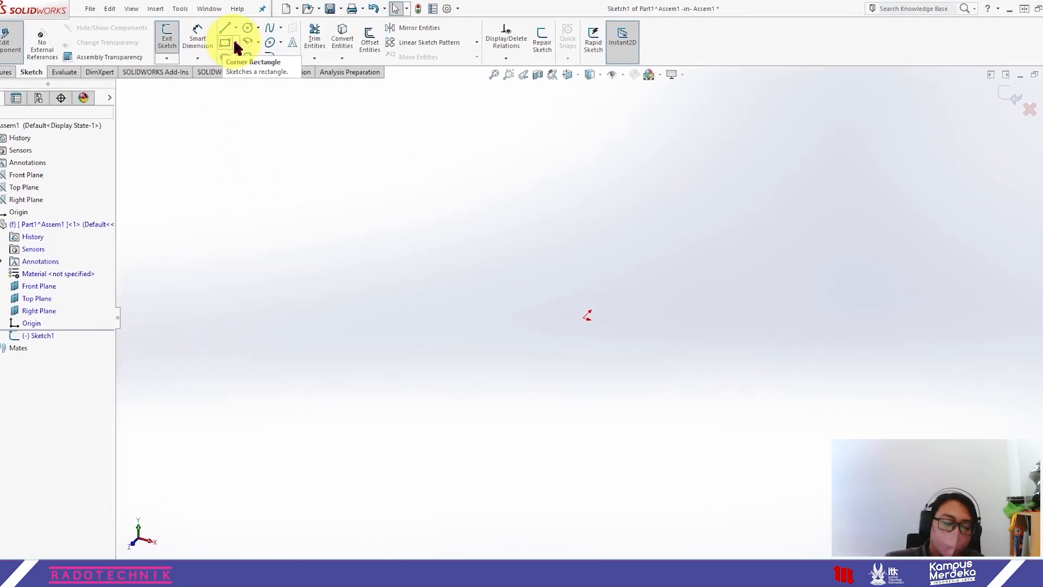
In the Top view, sketch a center rectangle about 170 by 156 in size, centred on the origin
{"action": "left_click", "coordinate": [217, 45]}
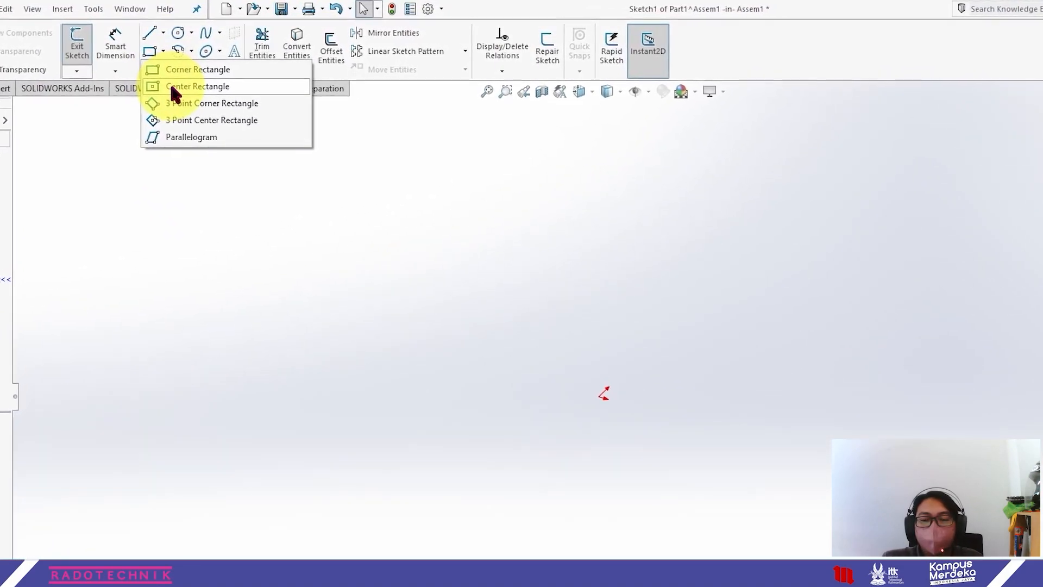
{"action": "left_click", "coordinate": [251, 93]}
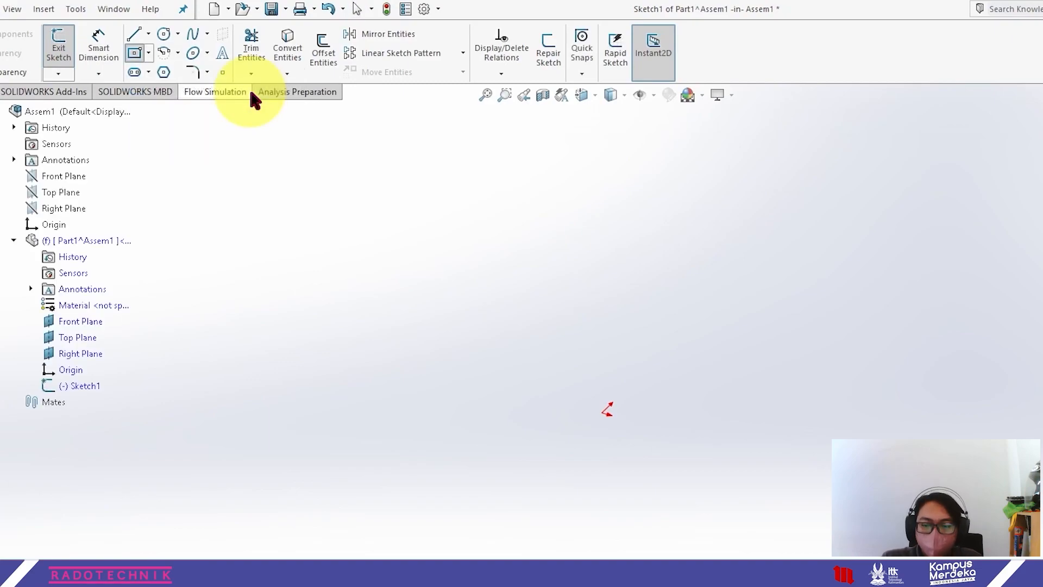
{"action": "left_click", "coordinate": [592, 100]}
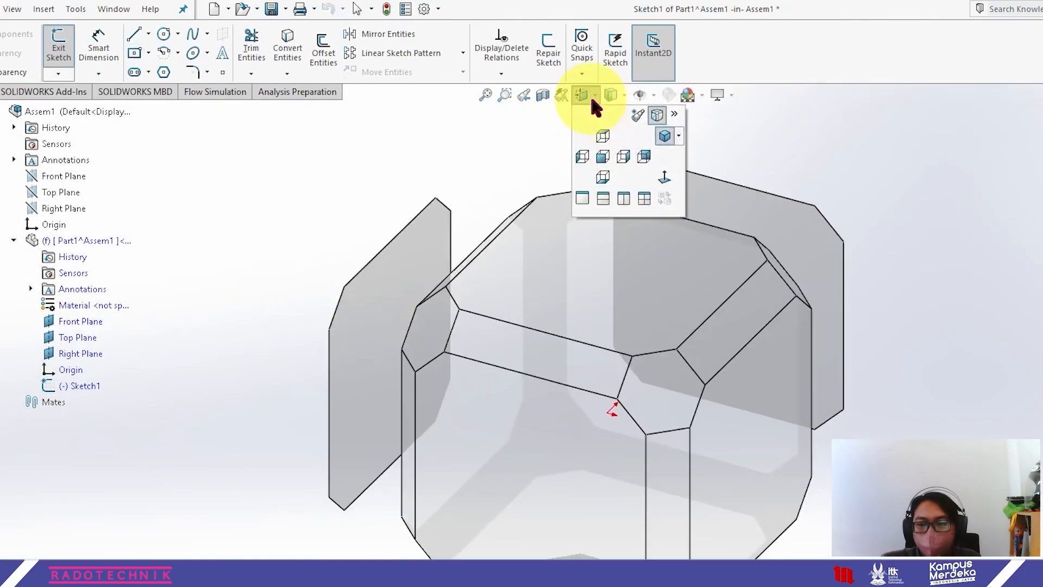
{"action": "left_click", "coordinate": [604, 135]}
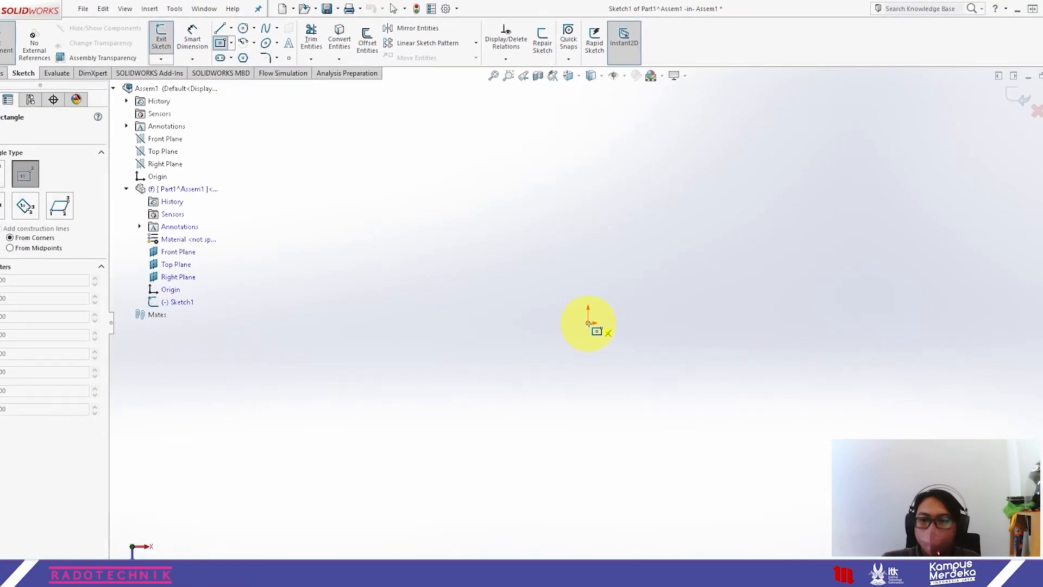
{"action": "left_click", "coordinate": [585, 308]}
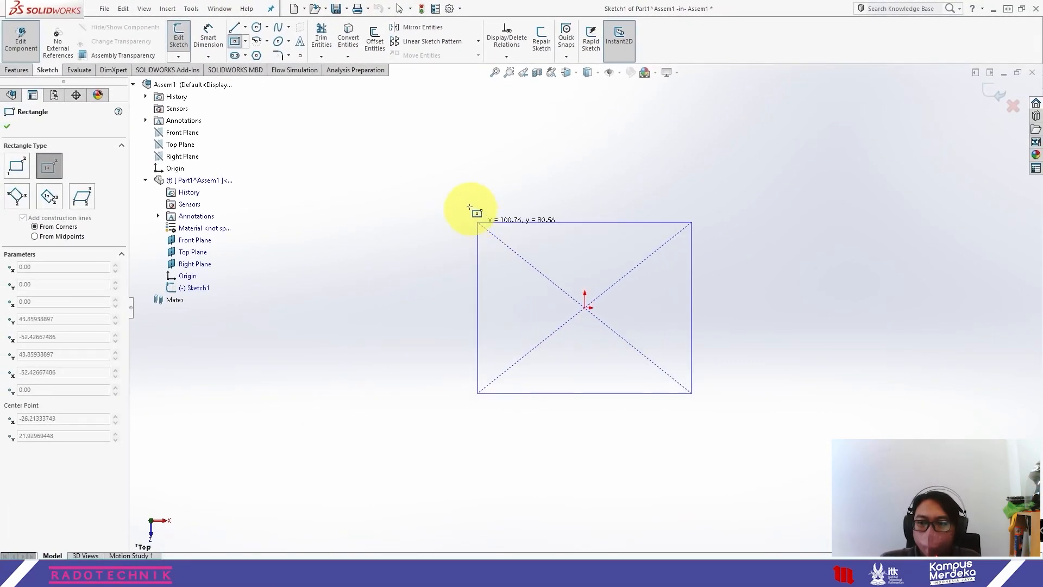
{"action": "left_click", "coordinate": [404, 143]}
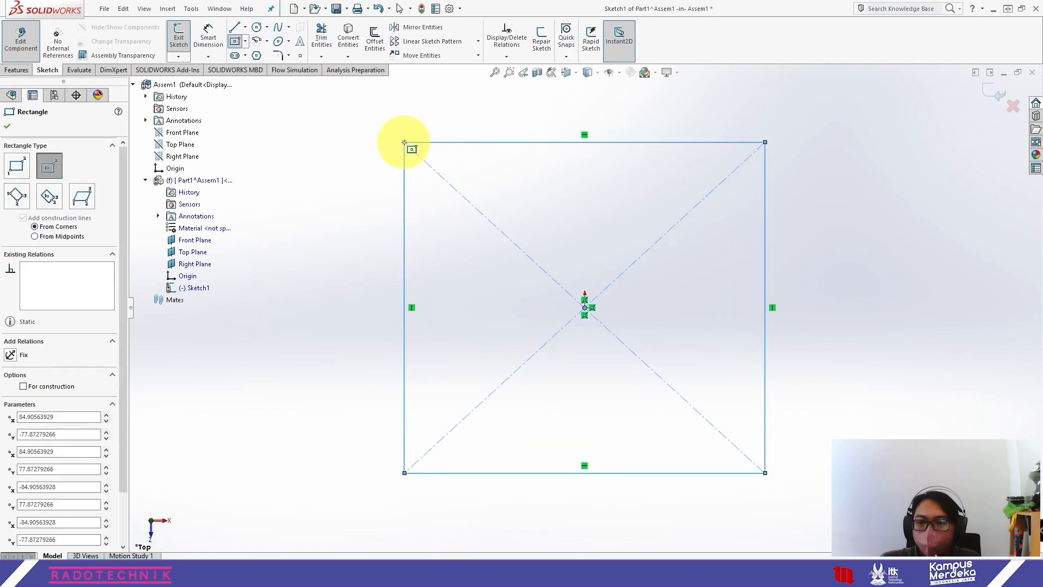
Dimension the center rectangle's right and upper sides to 80 mm each, making it an 80 mm square
{"action": "left_click", "coordinate": [207, 37]}
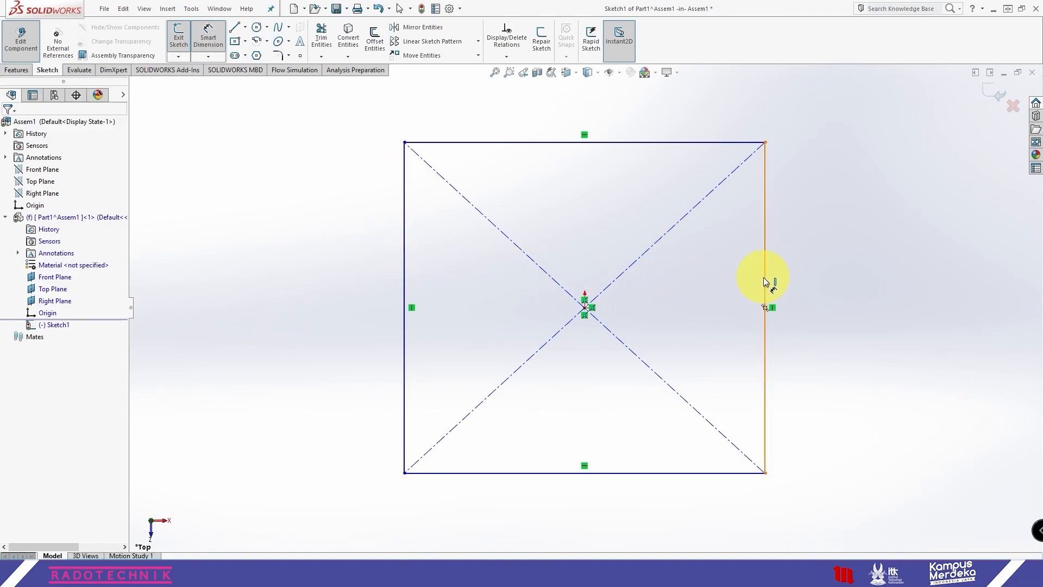
{"action": "left_click", "coordinate": [764, 282]}
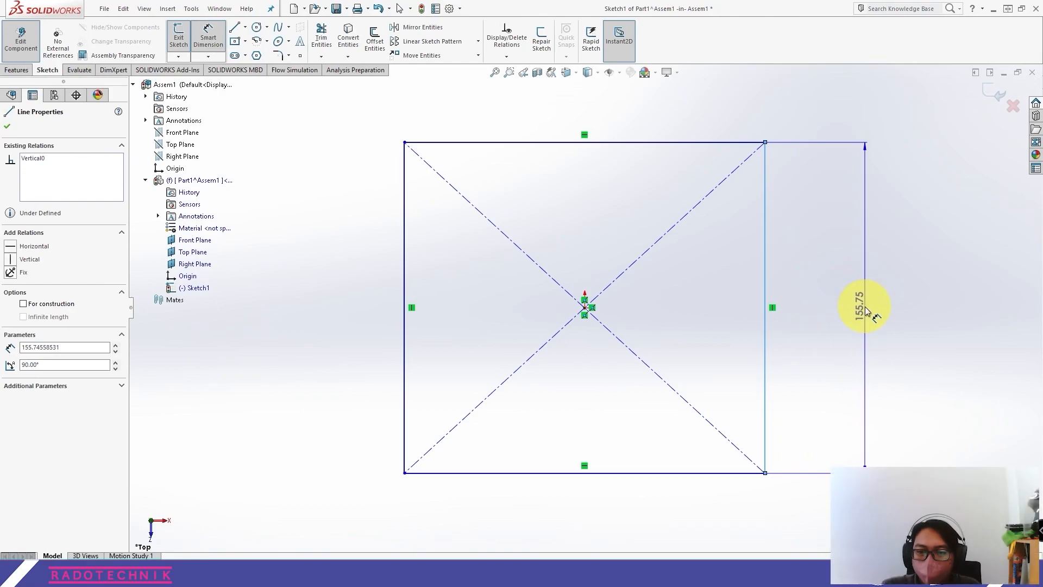
{"action": "left_click", "coordinate": [866, 309]}
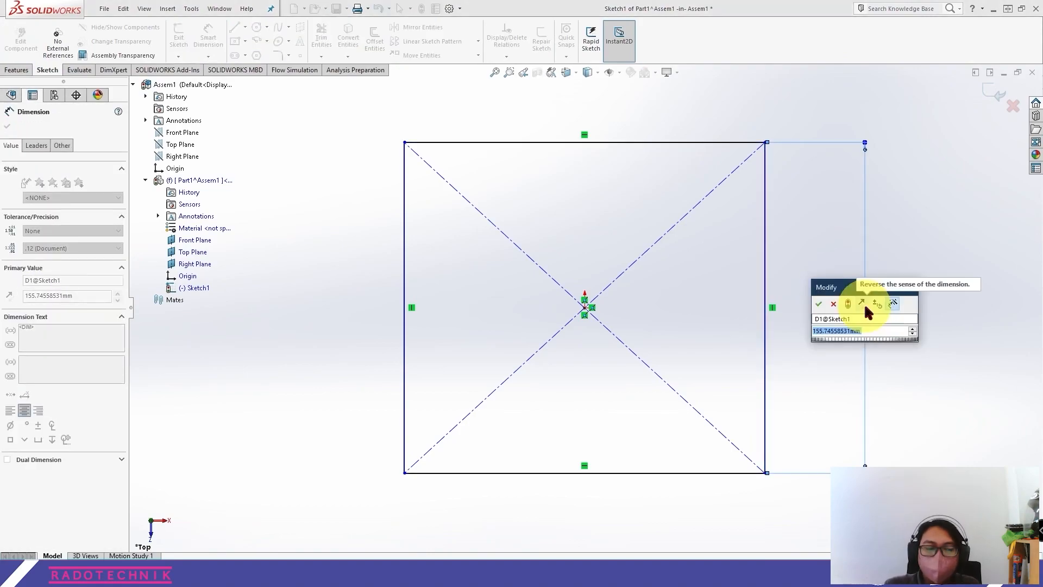
{"action": "type", "text": "80"}
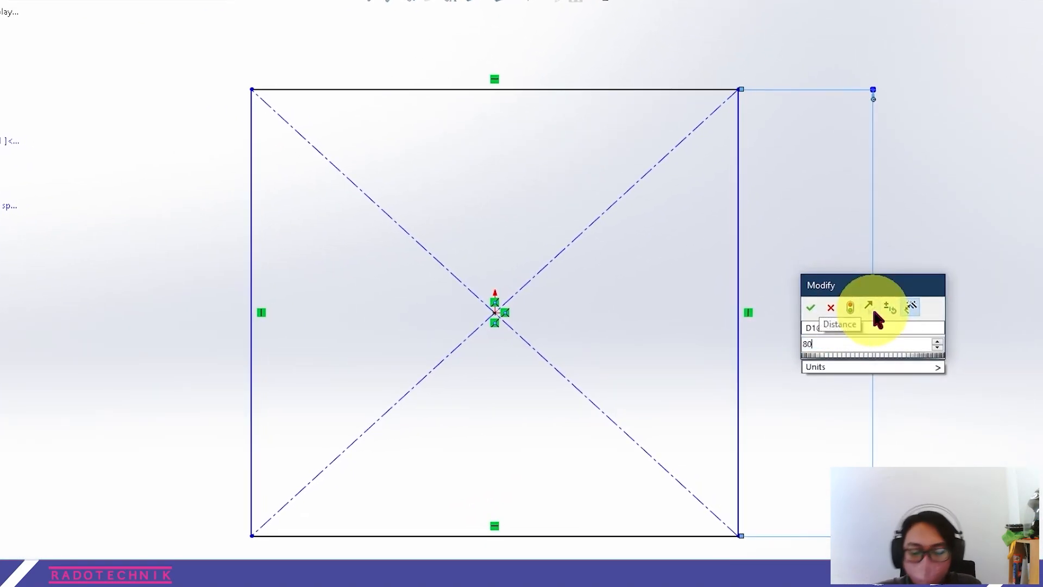
{"action": "key", "text": "Return"}
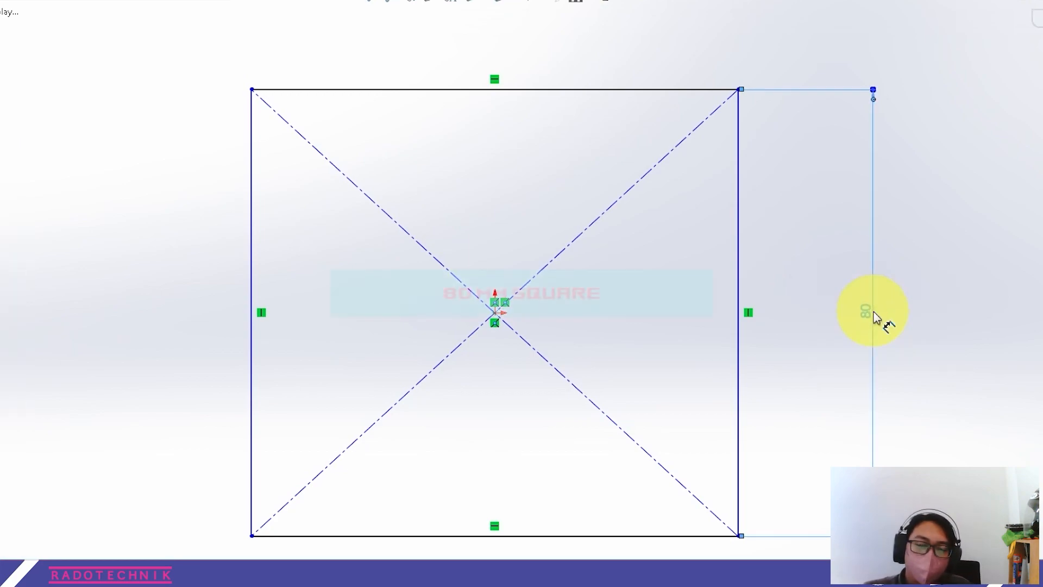
{"action": "left_click", "coordinate": [625, 92]}
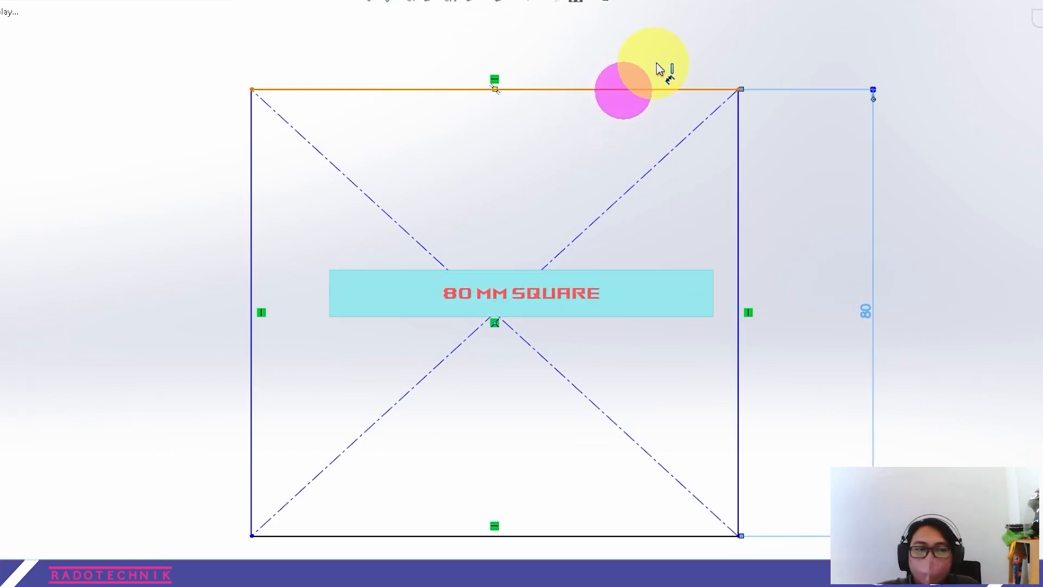
{"action": "left_click", "coordinate": [692, 41]}
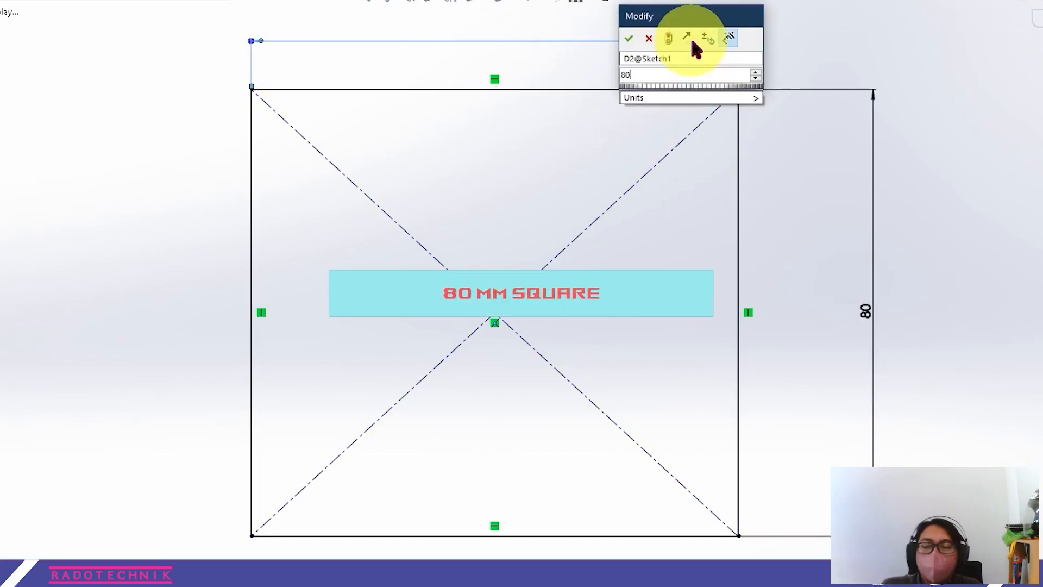
{"action": "key", "text": "Return"}
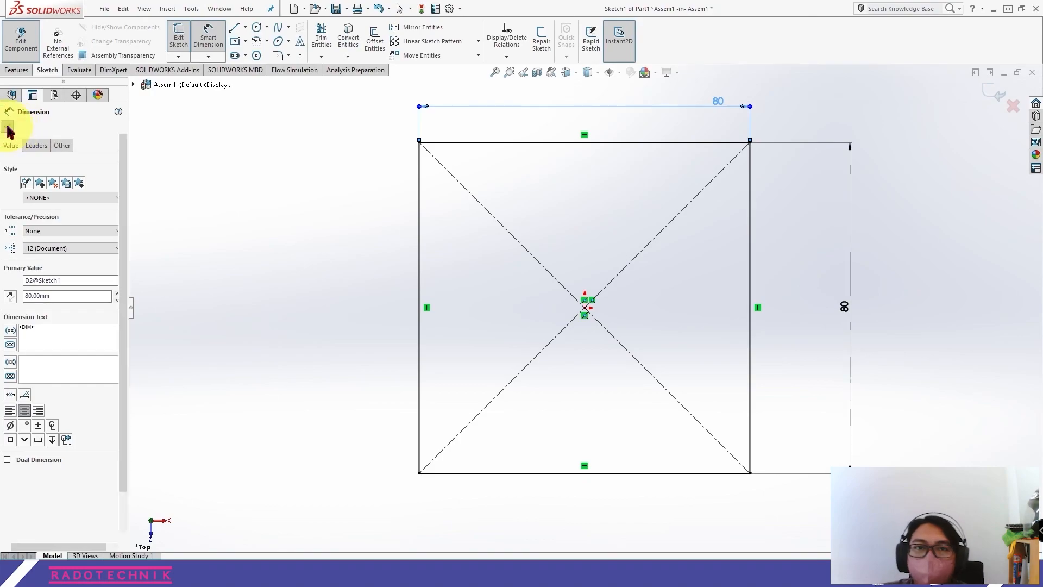
{"action": "left_click", "coordinate": [8, 129]}
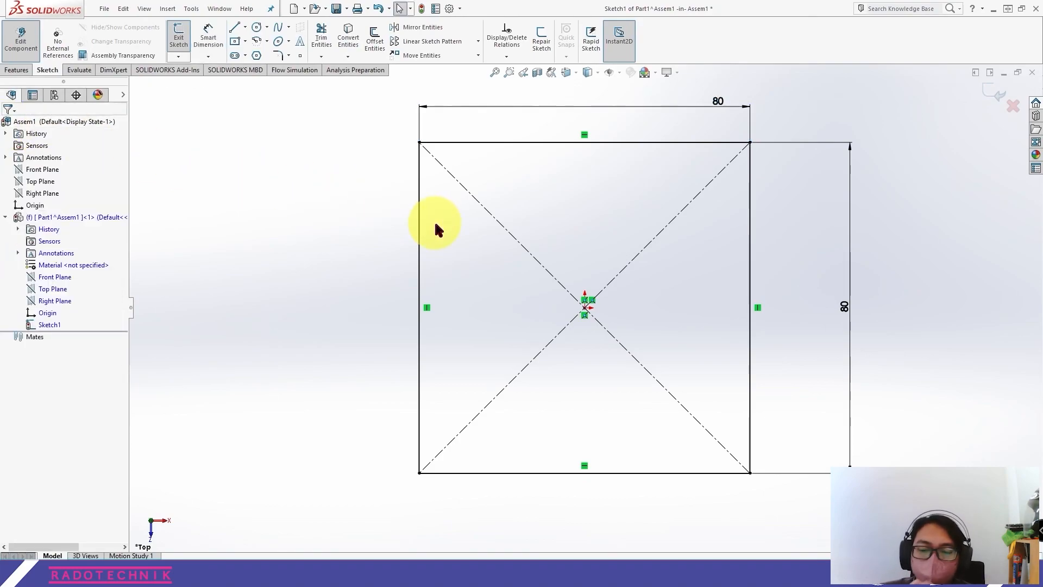
Extrude the square sketch as a blind boss 10 mm upward from the sketch plane, using the isometric view
{"action": "left_click", "coordinate": [24, 70]}
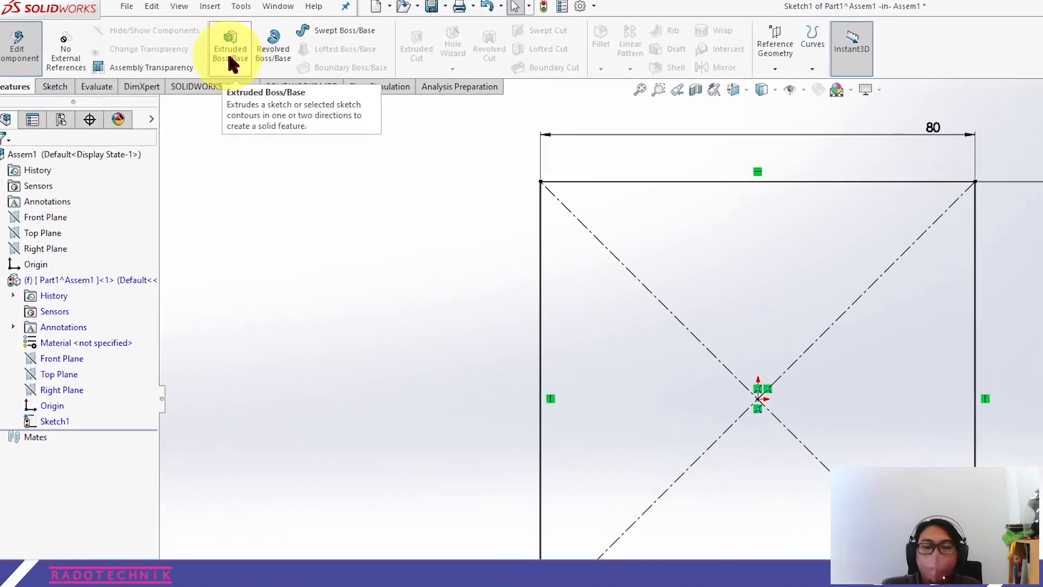
{"action": "left_click", "coordinate": [234, 54]}
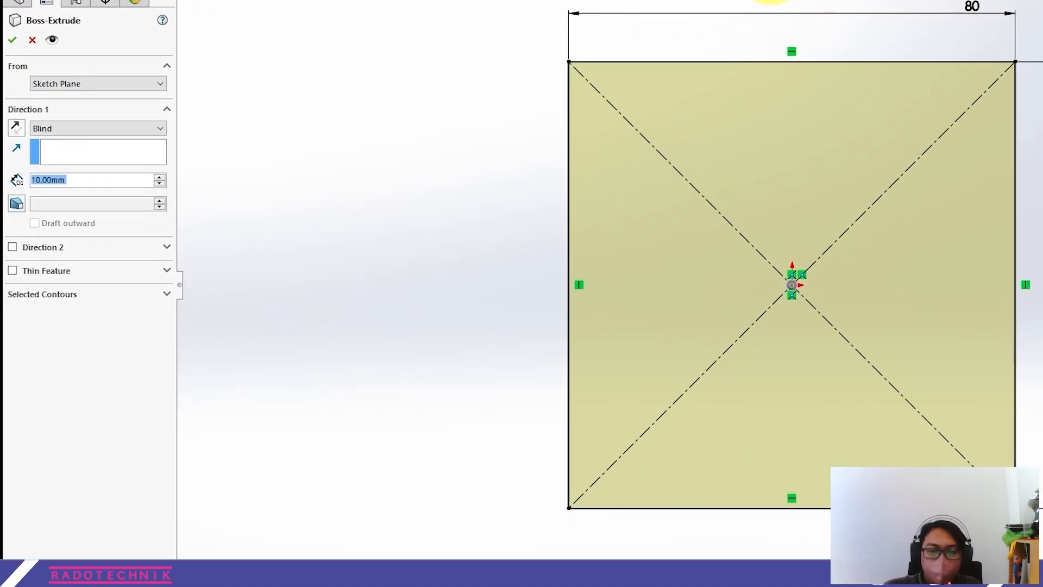
{"action": "left_click", "coordinate": [775, 2]}
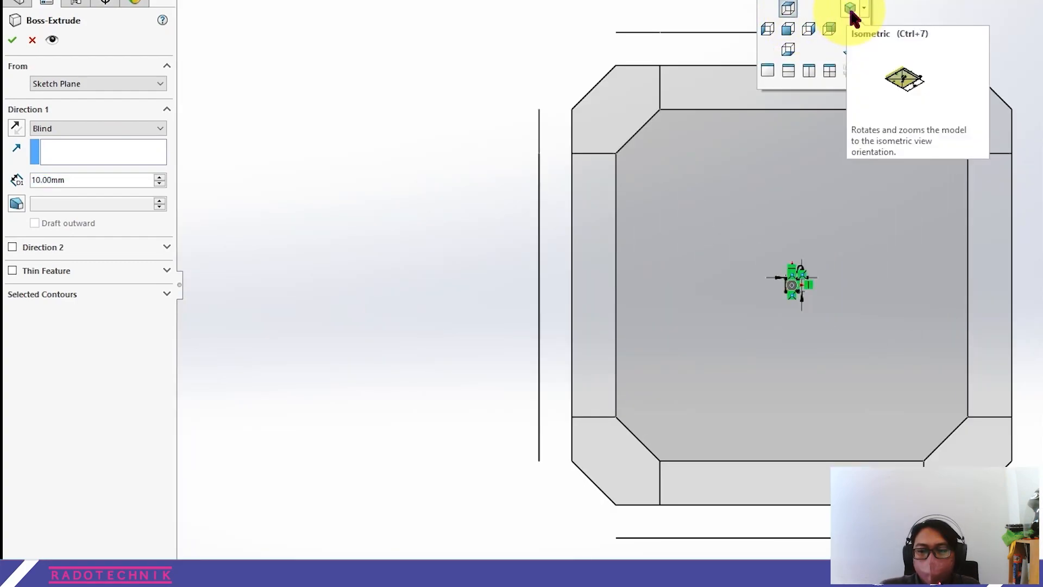
{"action": "left_click", "coordinate": [850, 10]}
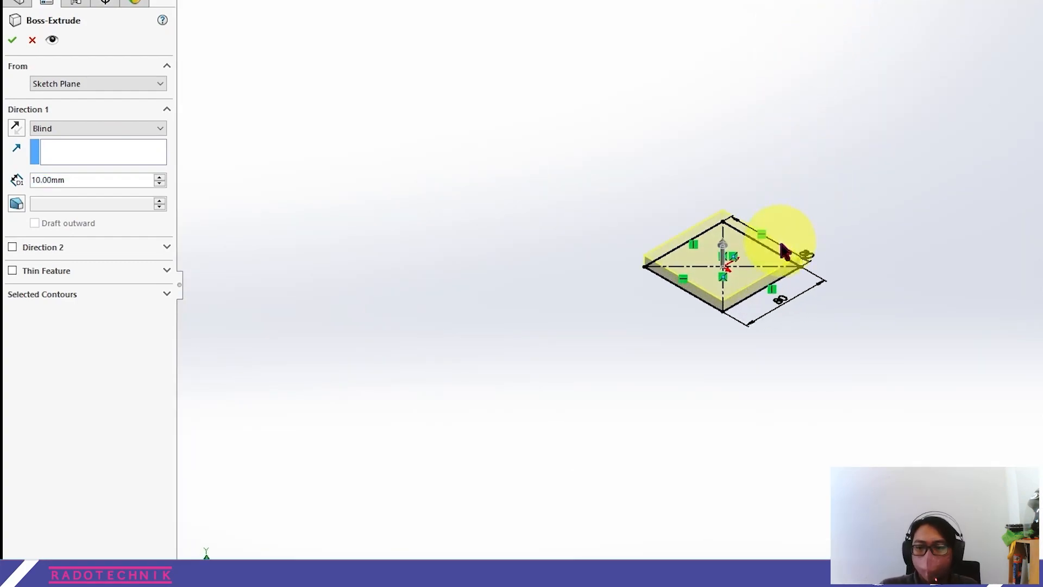
{"action": "scroll", "coordinate": [723, 268], "scroll_direction": "down", "scroll_amount": 6}
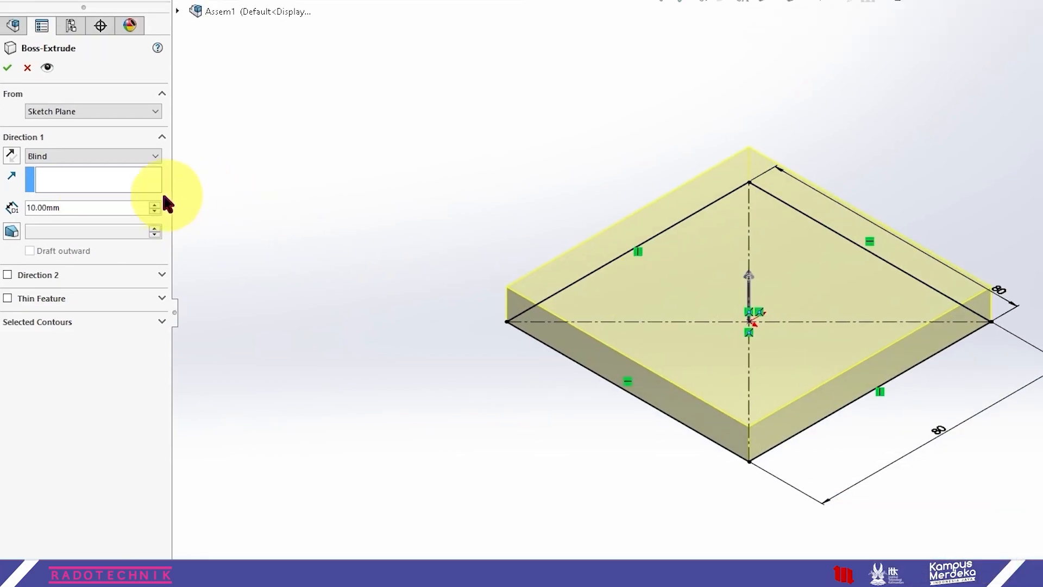
{"action": "left_click", "coordinate": [76, 208]}
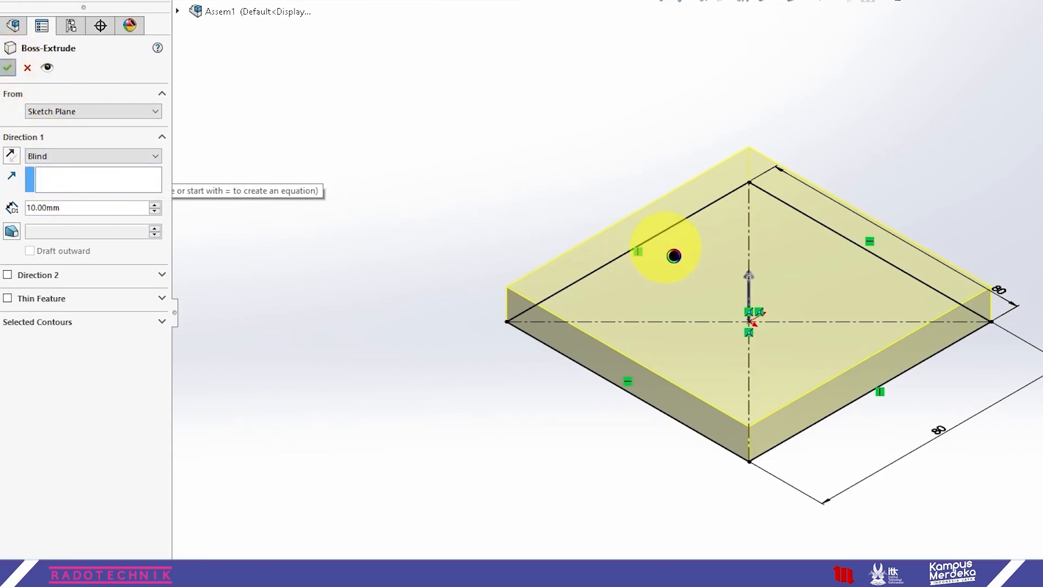
{"action": "left_click", "coordinate": [593, 157]}
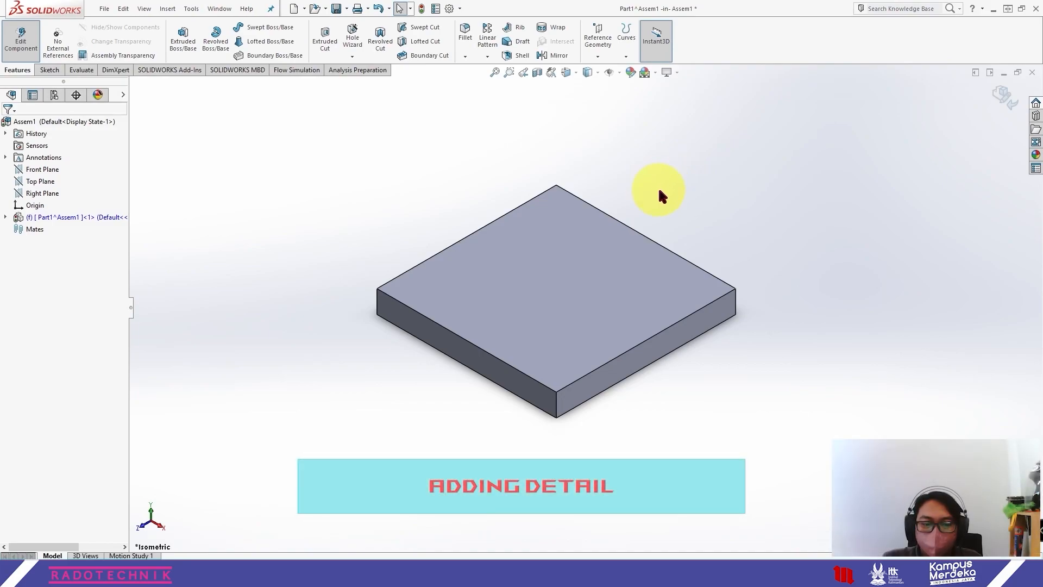
{"action": "left_click", "coordinate": [466, 59]}
{"action": "left_click", "coordinate": [487, 58]}
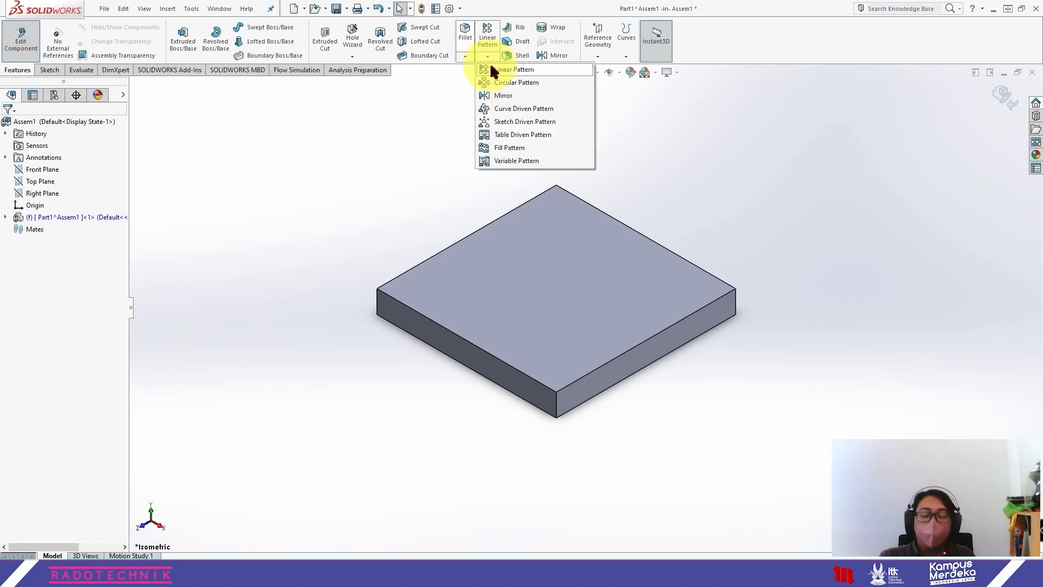
{"action": "left_click", "coordinate": [471, 59]}
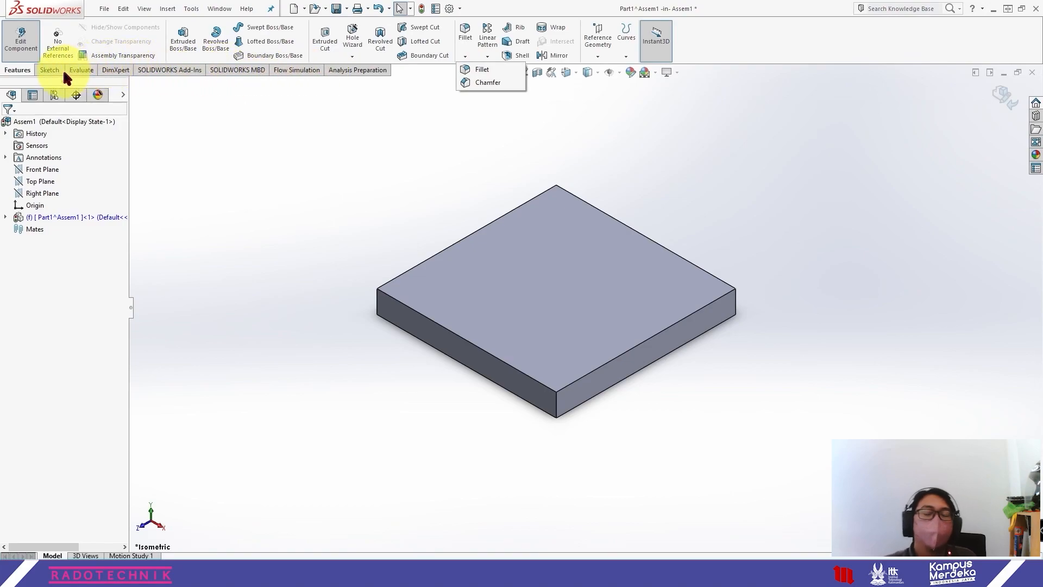
{"action": "left_click", "coordinate": [45, 73]}
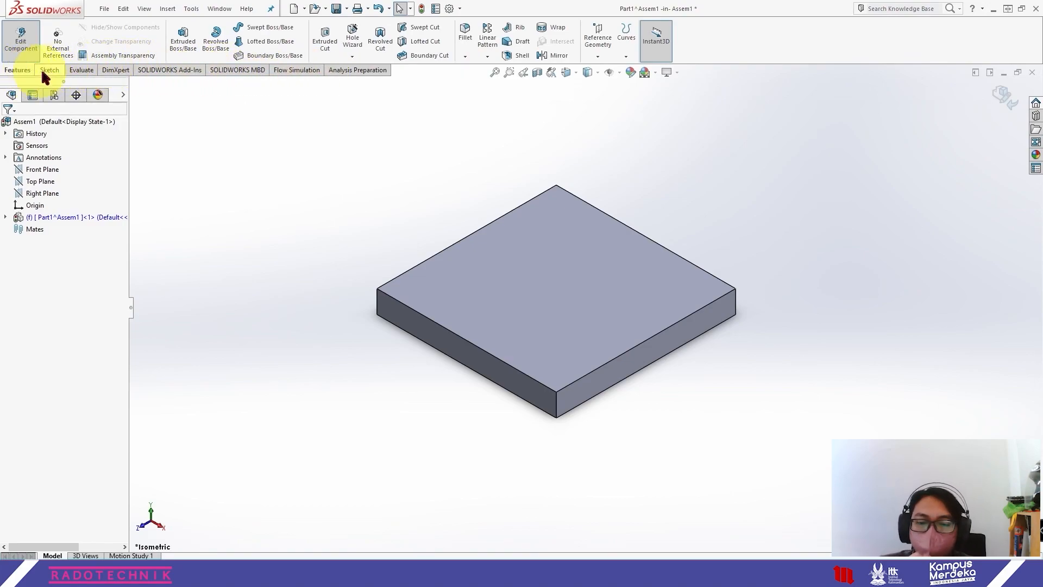
{"action": "left_click", "coordinate": [18, 72]}
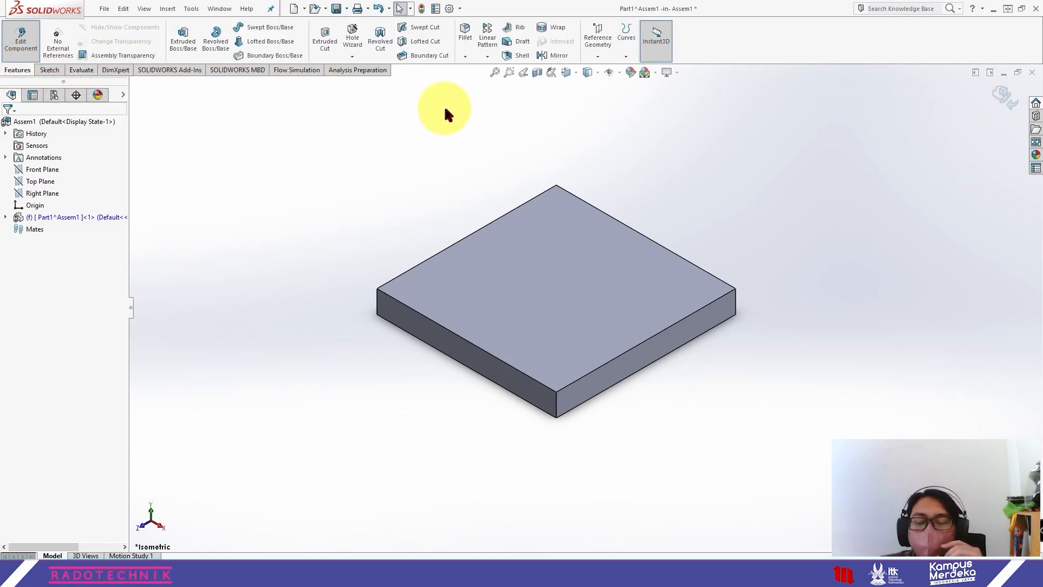
Fillet the four vertical corner edges of the base plate with a symmetric 5 mm radius
{"action": "left_click", "coordinate": [465, 57]}
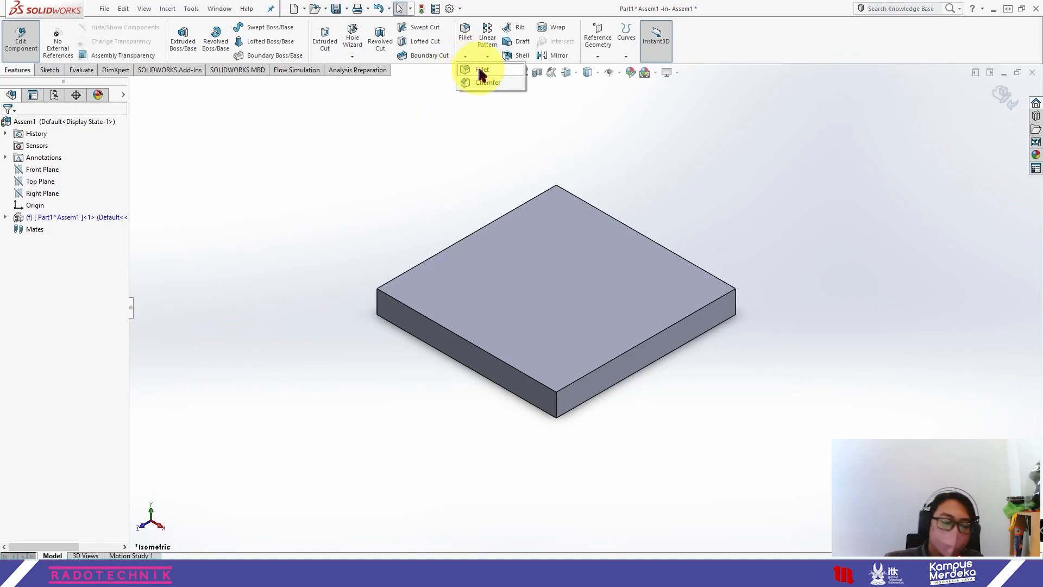
{"action": "left_click", "coordinate": [479, 70]}
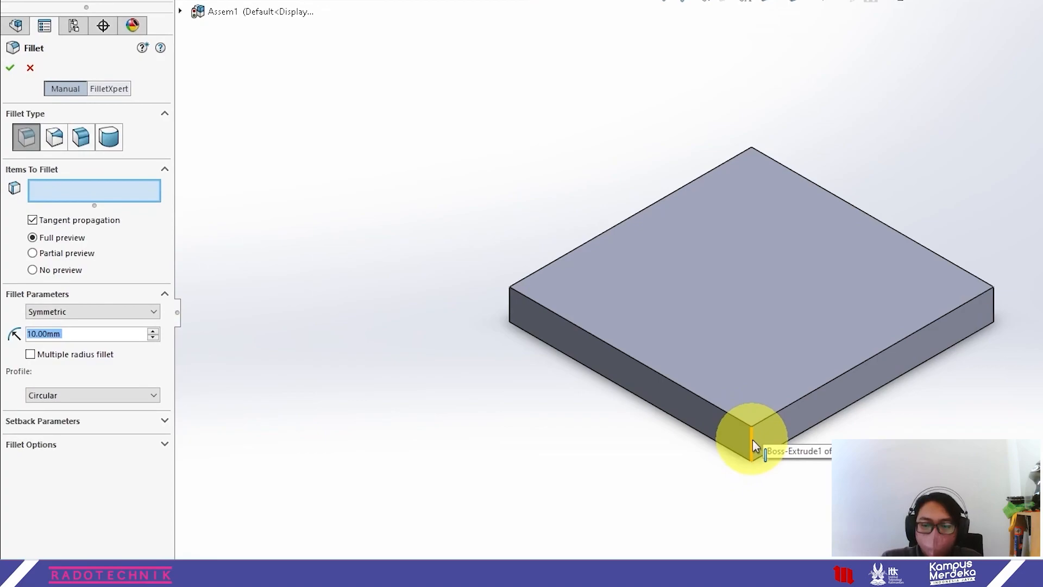
{"action": "left_click", "coordinate": [752, 440]}
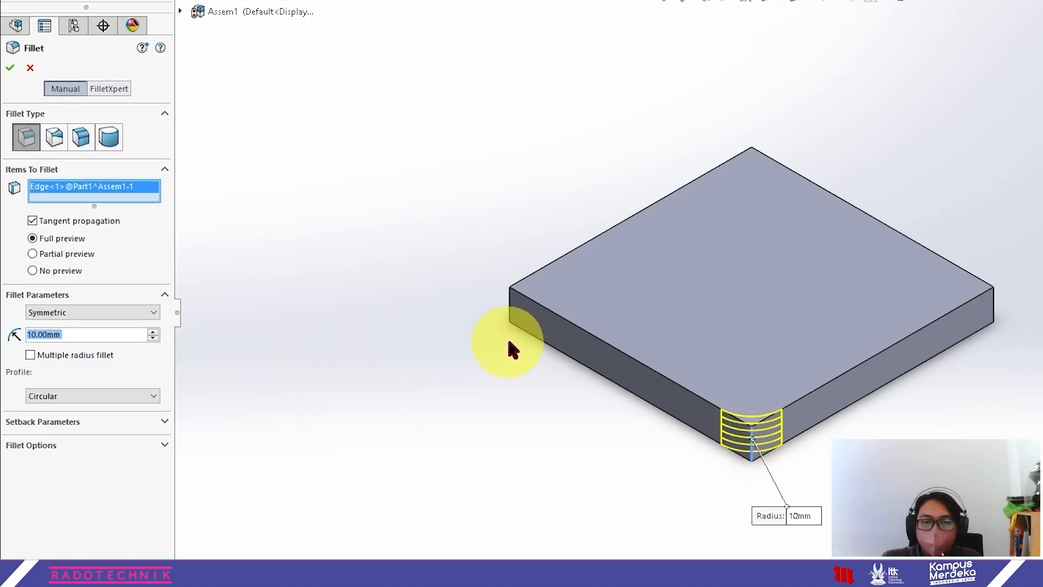
{"action": "left_click", "coordinate": [510, 301]}
{"action": "middle_click_drag", "start_coordinate": [913, 331], "coordinate": [778, 433]}
{"action": "left_click", "coordinate": [771, 422]}
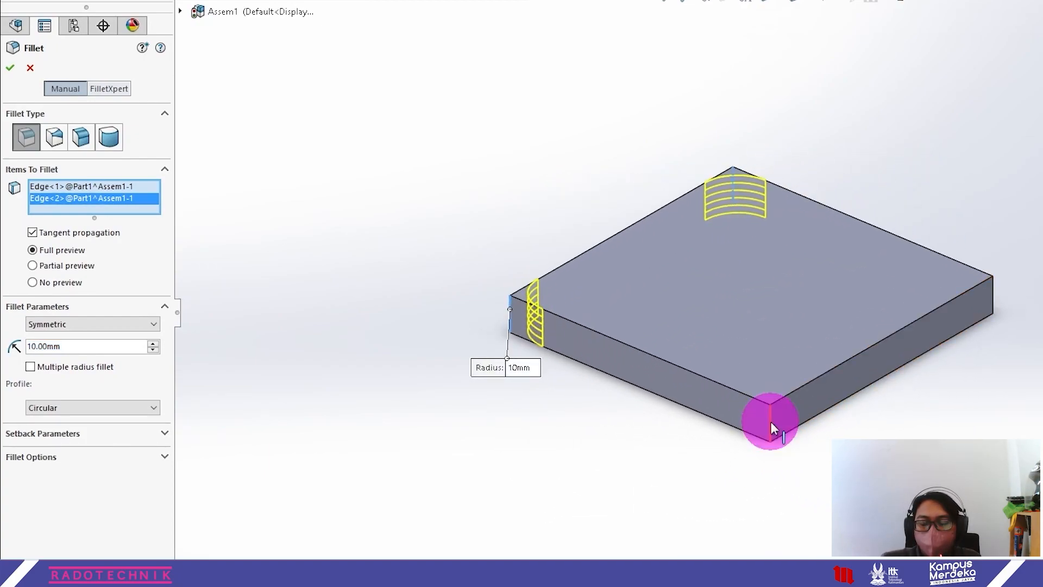
{"action": "middle_click_drag", "start_coordinate": [987, 337], "coordinate": [809, 456]}
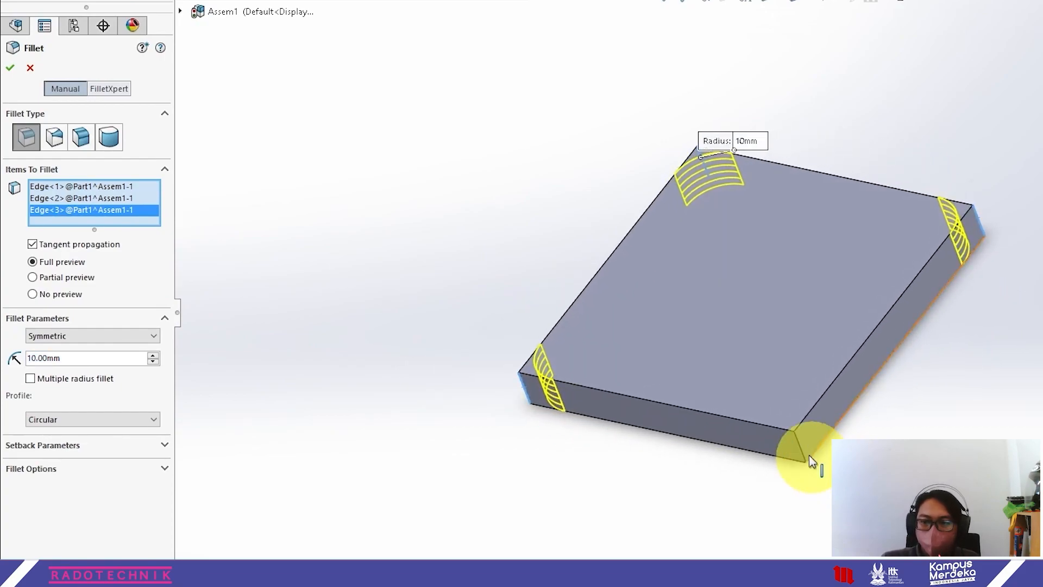
{"action": "left_click", "coordinate": [802, 448]}
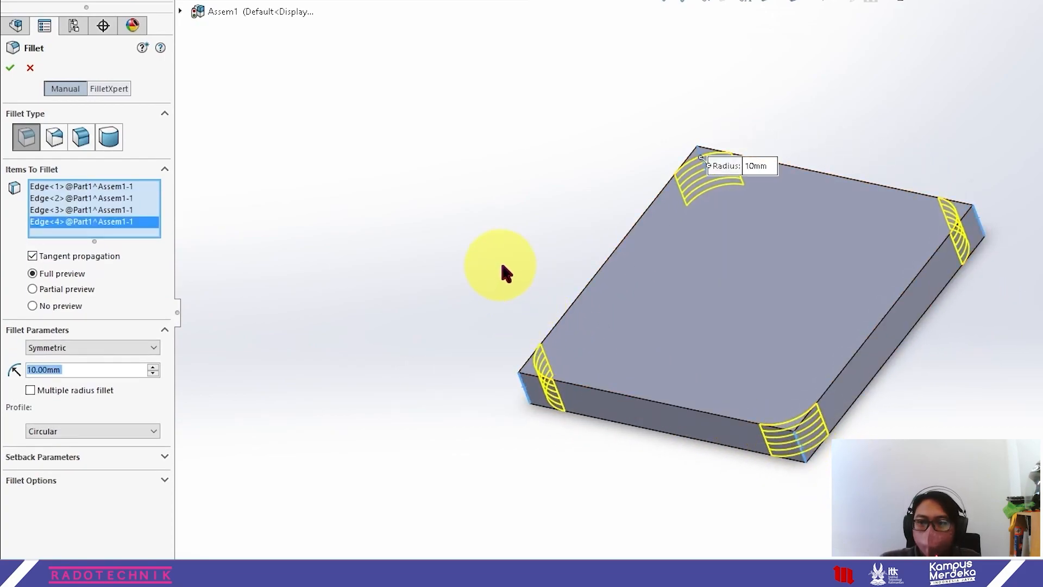
{"action": "key", "text": "BackSpace"}
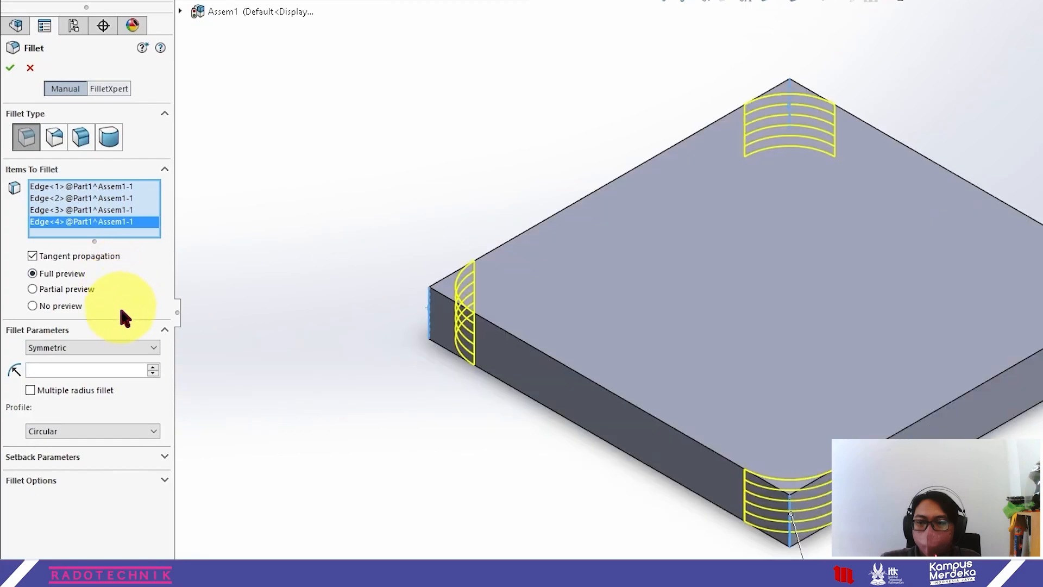
{"action": "left_click", "coordinate": [80, 370]}
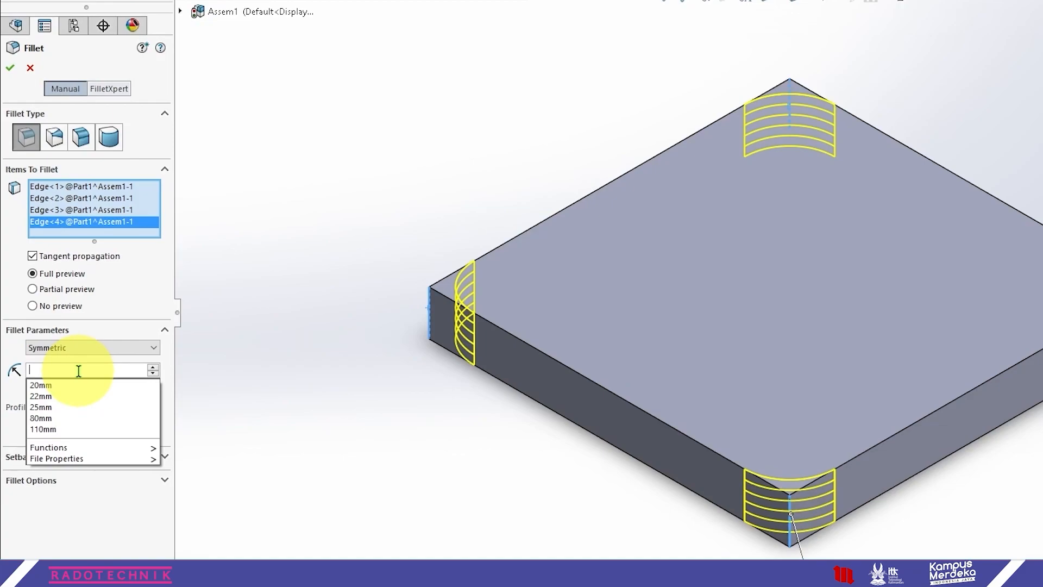
{"action": "type", "text": "5"}
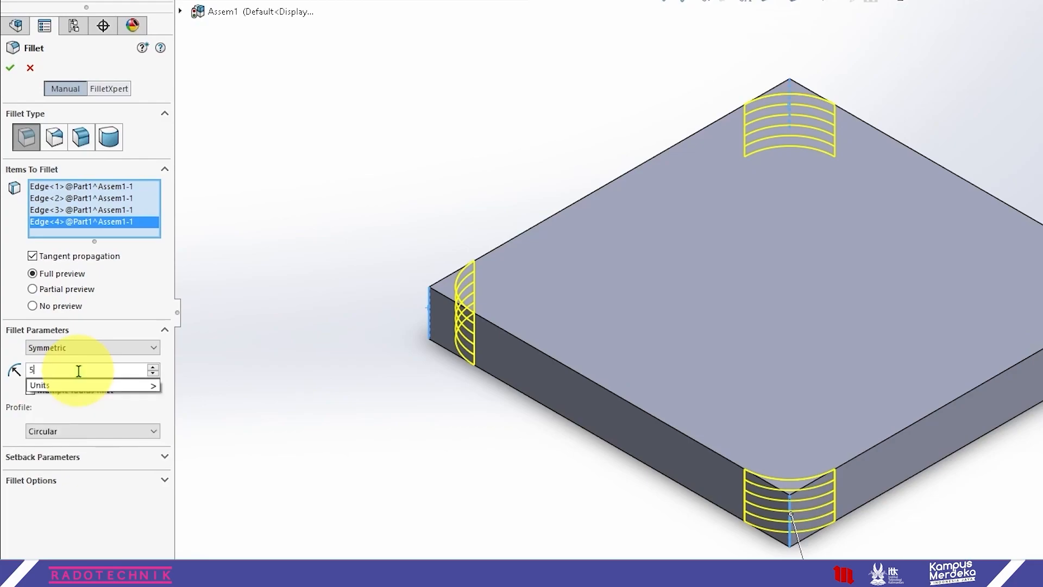
{"action": "key", "text": "Return"}
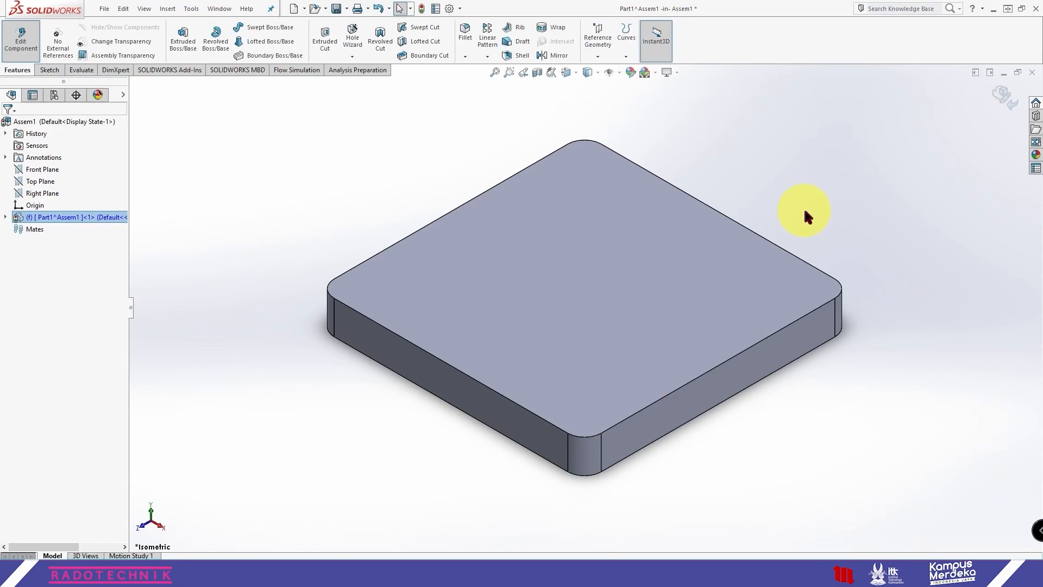
Fillet the edges around the base plate's top face with a 2 mm radius, selecting the whole face
{"action": "left_click", "coordinate": [465, 56]}
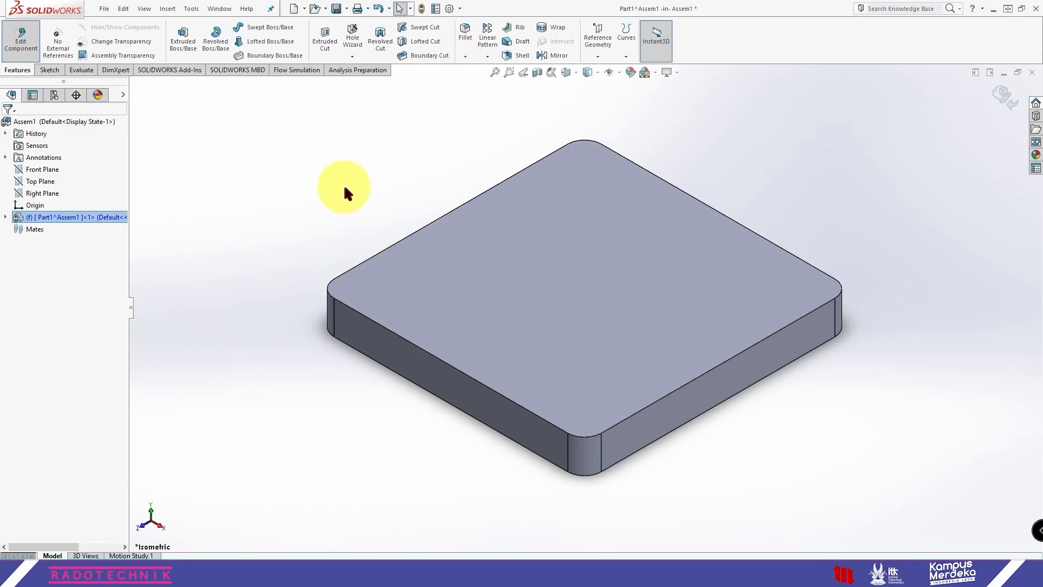
{"action": "left_click", "coordinate": [465, 57]}
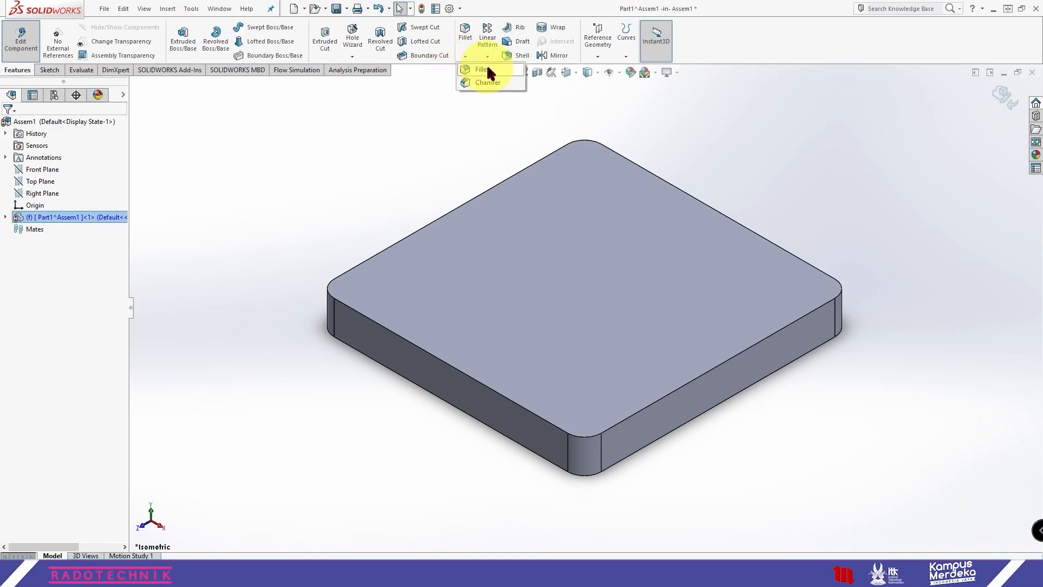
{"action": "left_click", "coordinate": [487, 69]}
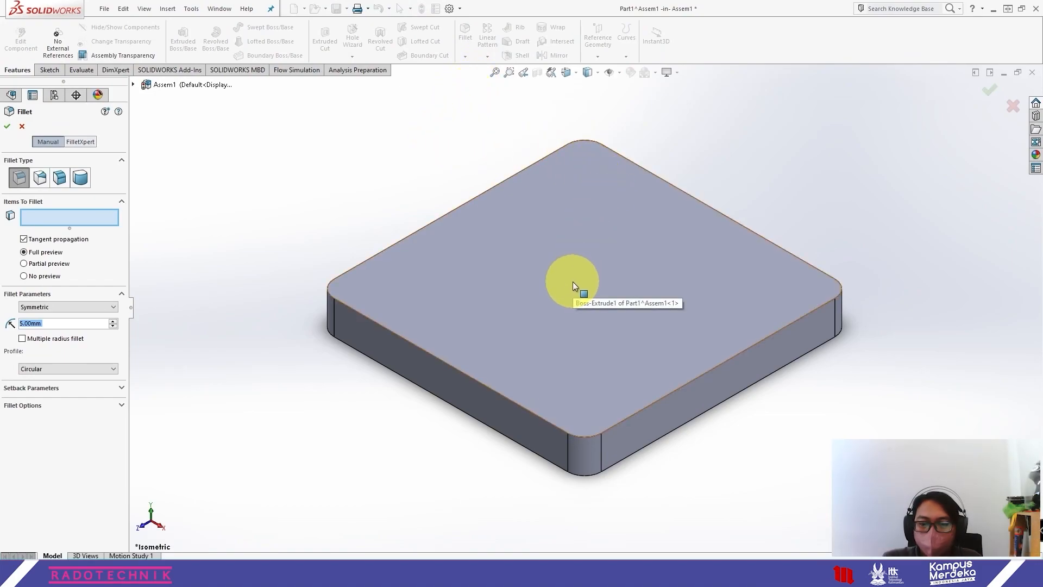
{"action": "left_click", "coordinate": [572, 281]}
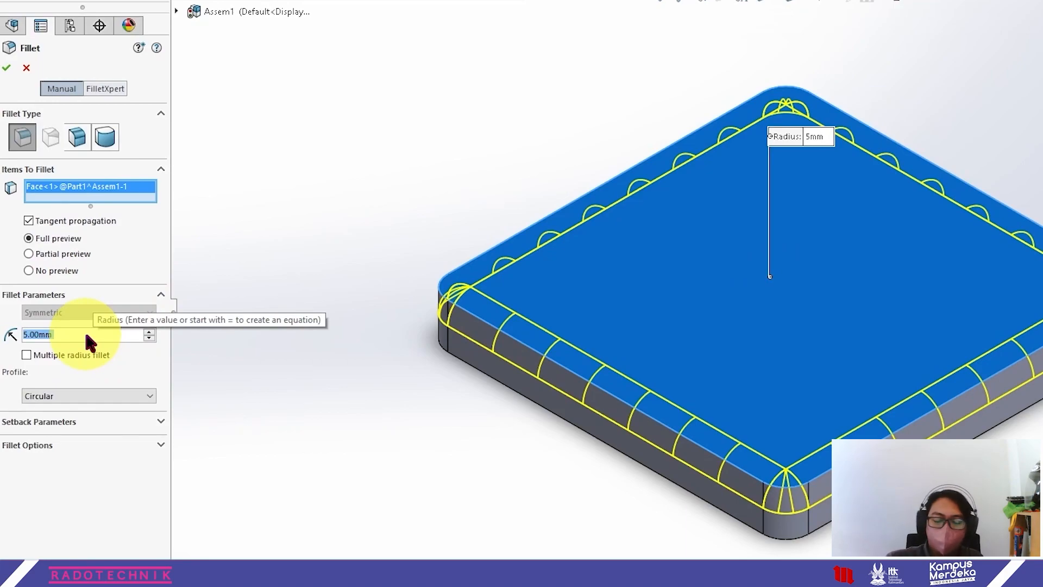
{"action": "type", "text": "2"}
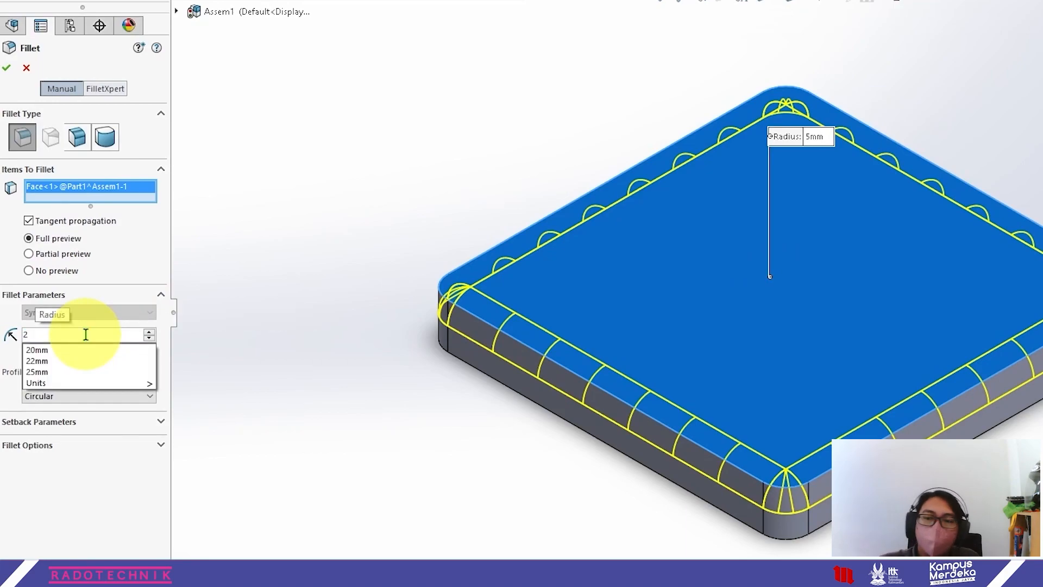
{"action": "key", "text": "Return"}
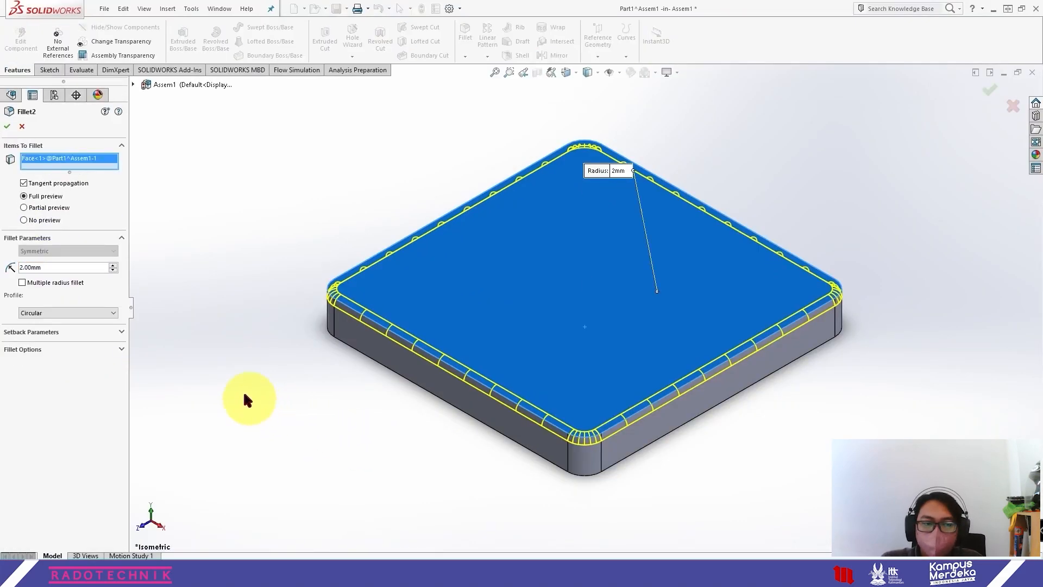
{"action": "left_click", "coordinate": [8, 129]}
{"action": "right_click", "coordinate": [643, 352]}
{"action": "left_click", "coordinate": [791, 423]}
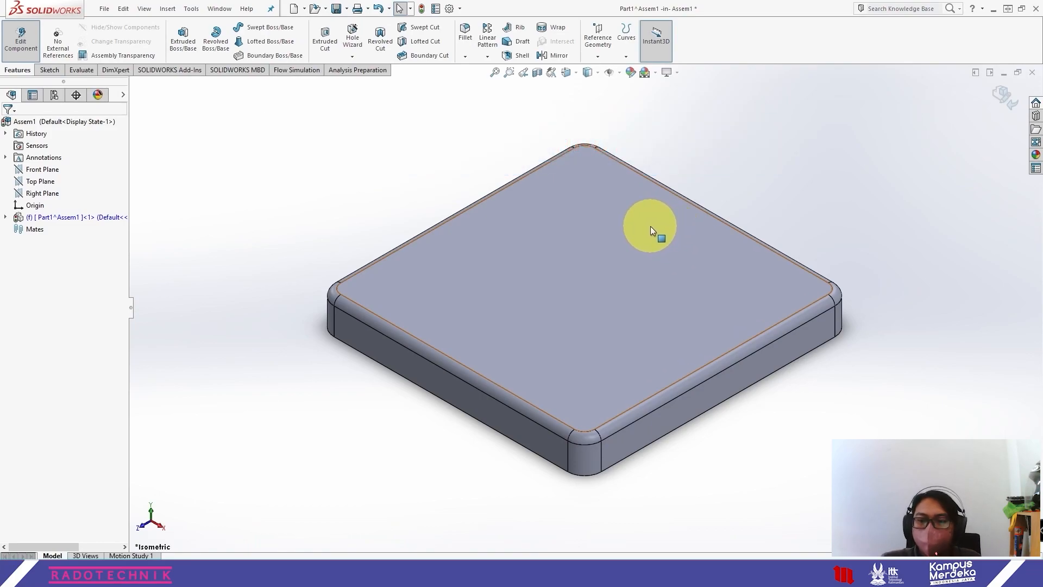
Start a new sketch on the base plate's top face and view it normal to the sketch plane
{"action": "middle_click_drag", "start_coordinate": [681, 384], "coordinate": [605, 181]}
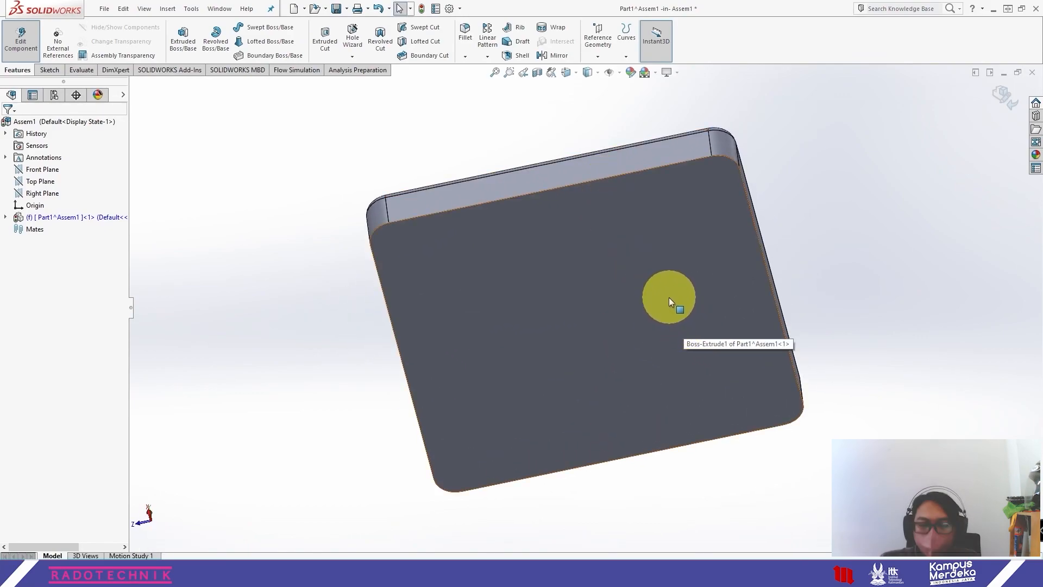
{"action": "middle_click_drag", "start_coordinate": [615, 233], "coordinate": [694, 421]}
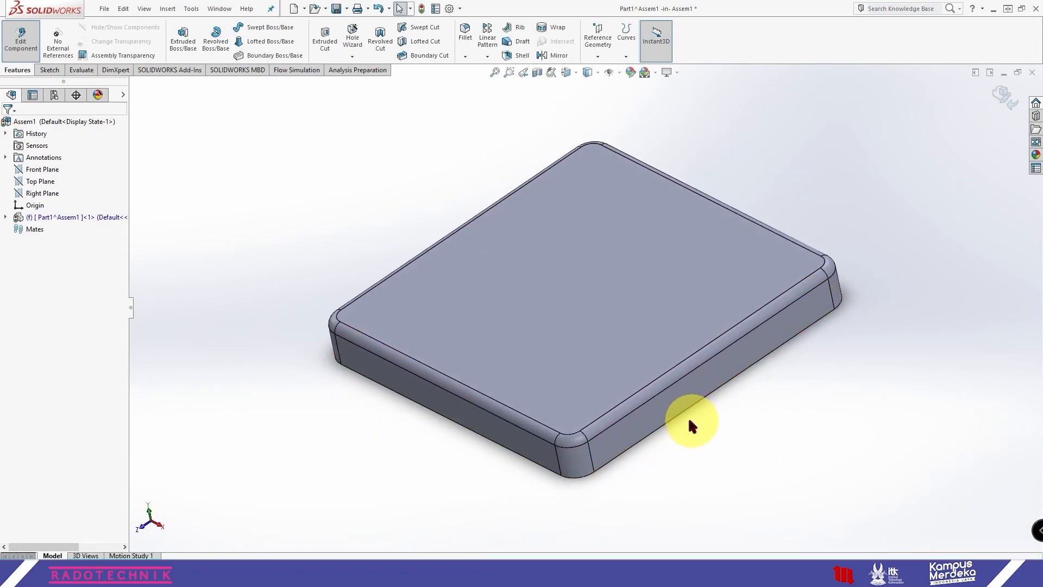
{"action": "left_click", "coordinate": [5, 217]}
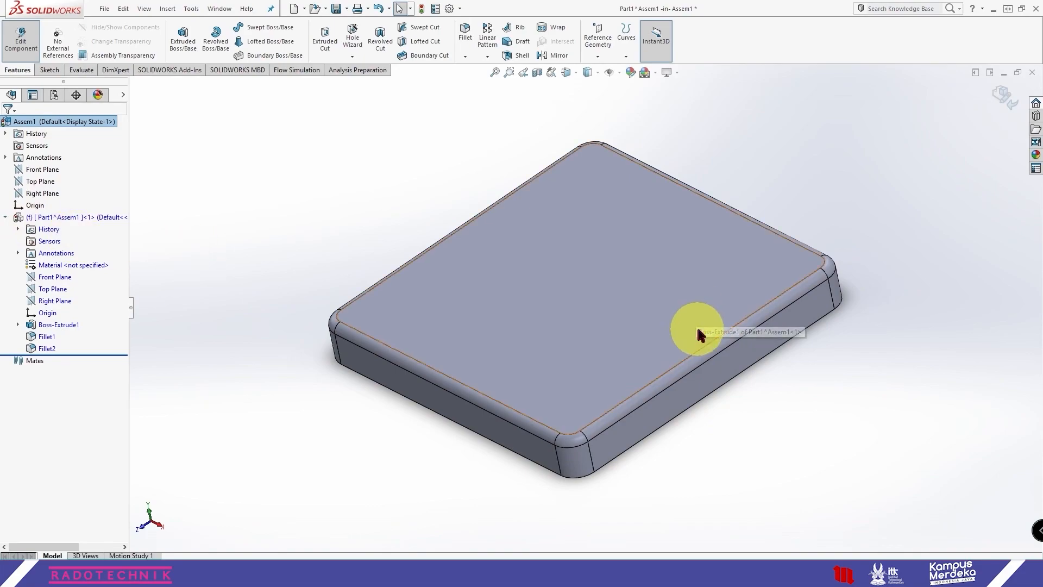
{"action": "key", "text": "space"}
{"action": "left_click", "coordinate": [571, 301]}
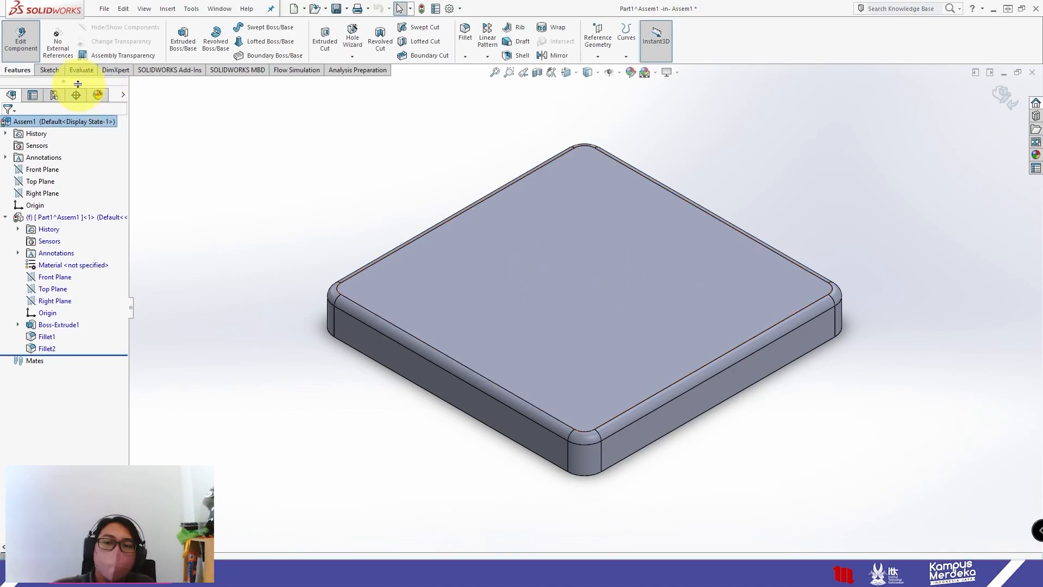
{"action": "left_click", "coordinate": [52, 68]}
{"action": "left_click", "coordinate": [178, 37]}
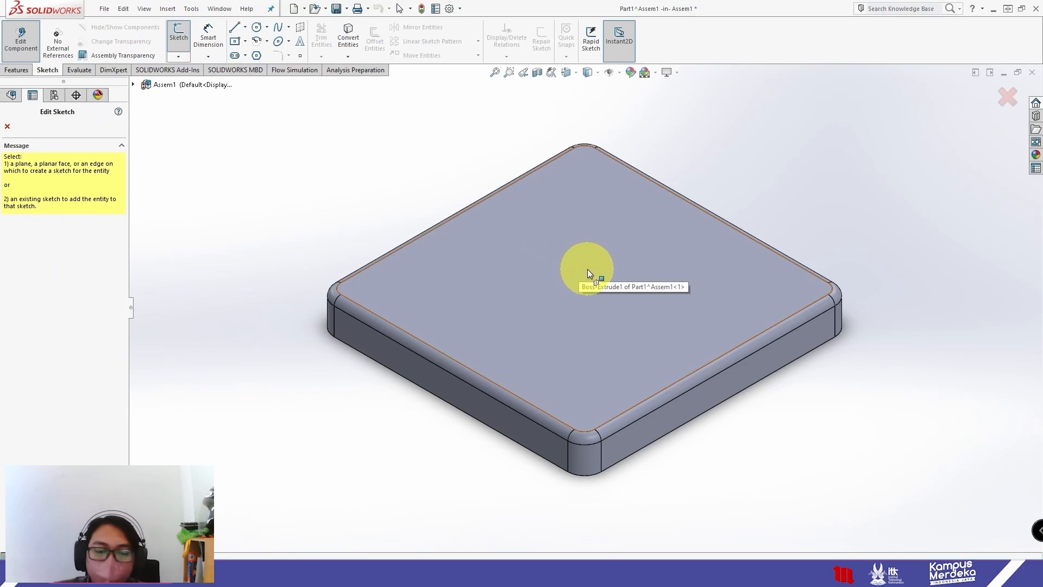
{"action": "left_click", "coordinate": [588, 269]}
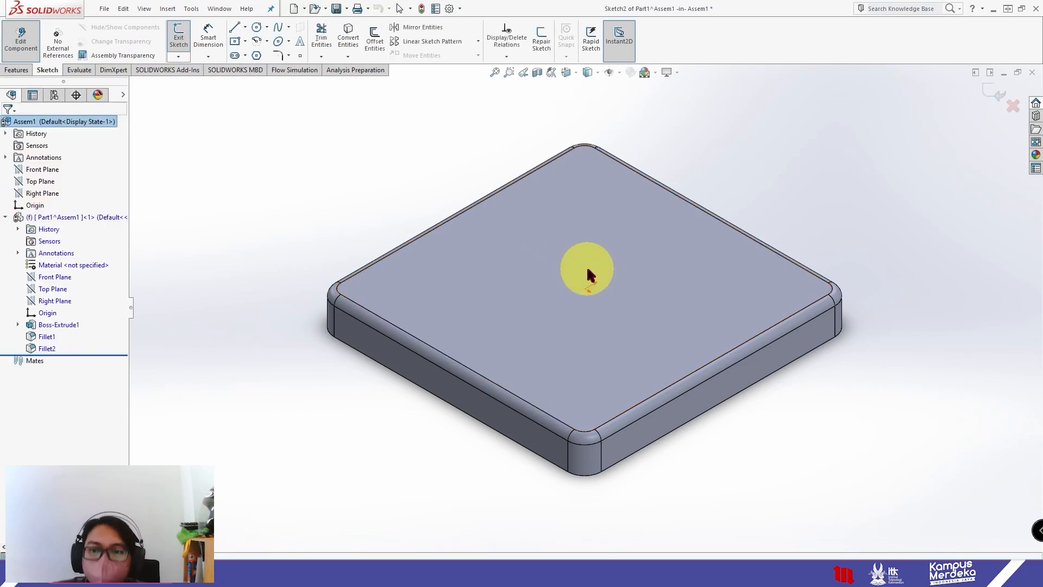
{"action": "left_click", "coordinate": [767, 340]}
{"action": "left_click", "coordinate": [54, 361]}
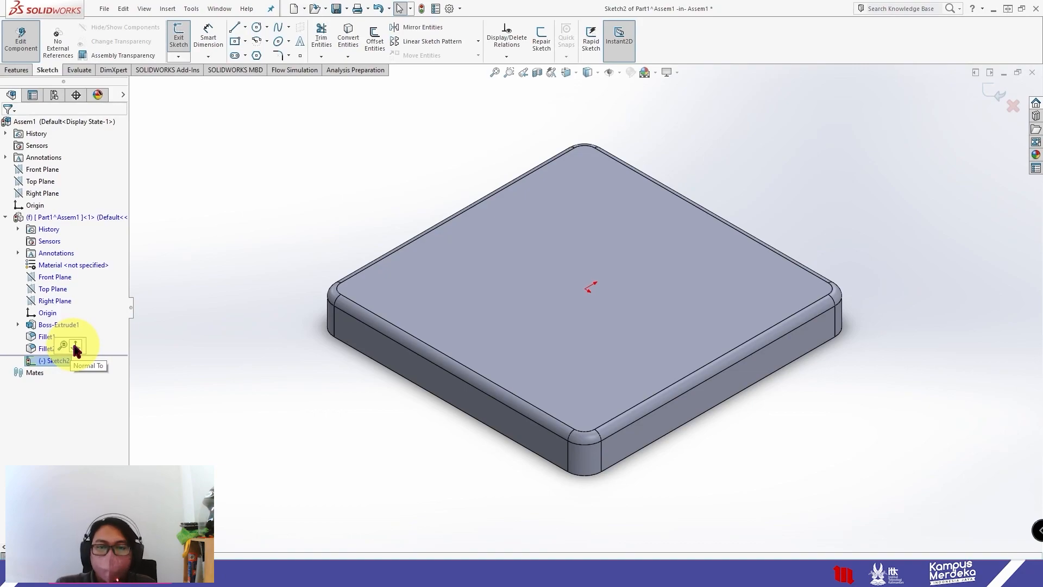
{"action": "left_click", "coordinate": [76, 348]}
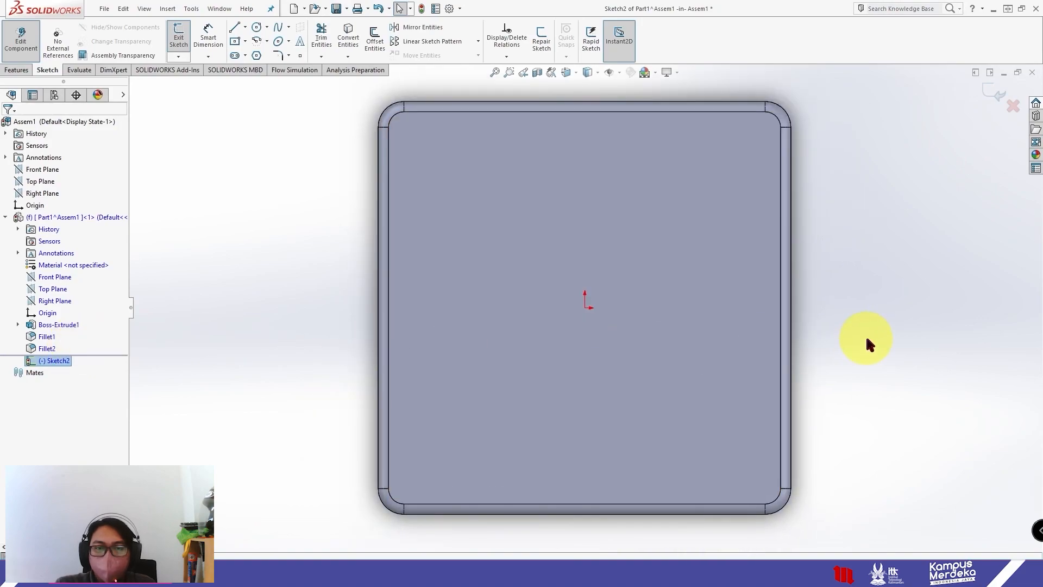
{"action": "left_click", "coordinate": [868, 343]}
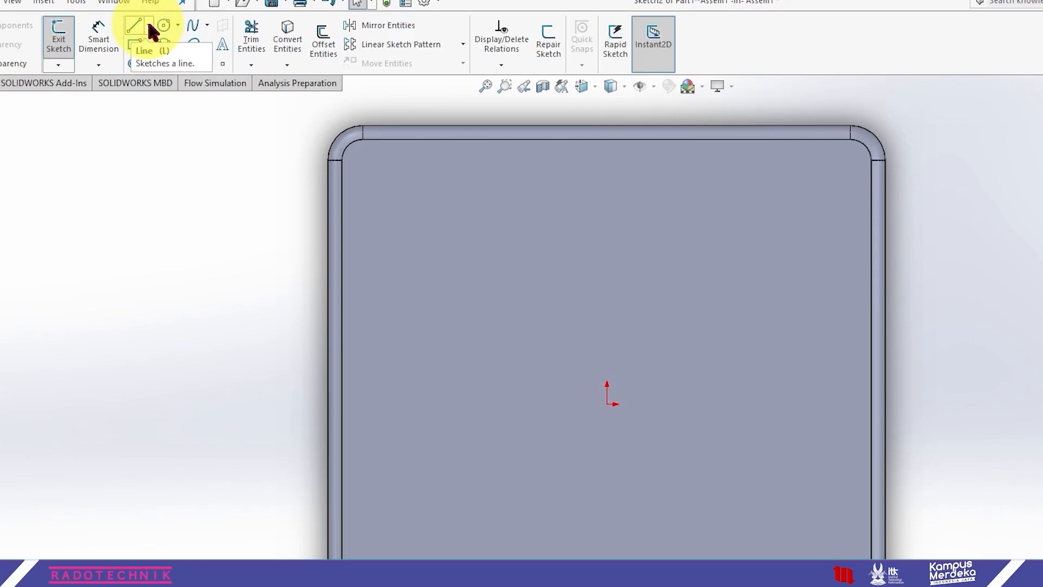
Sketch a vertical centerline about 26 mm long upward from the origin on the plate's top face
{"action": "left_click", "coordinate": [149, 28]}
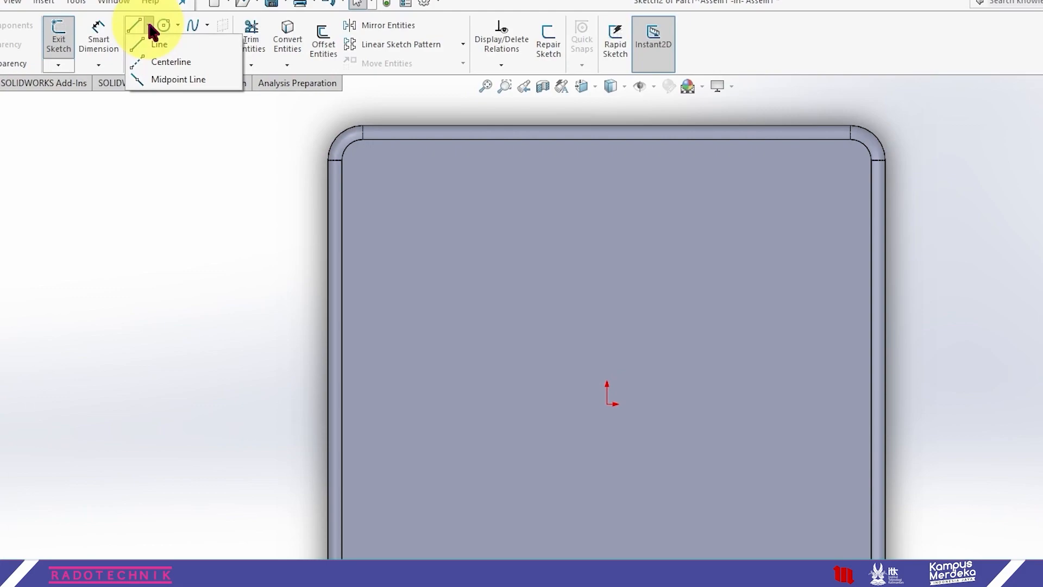
{"action": "left_click", "coordinate": [193, 61]}
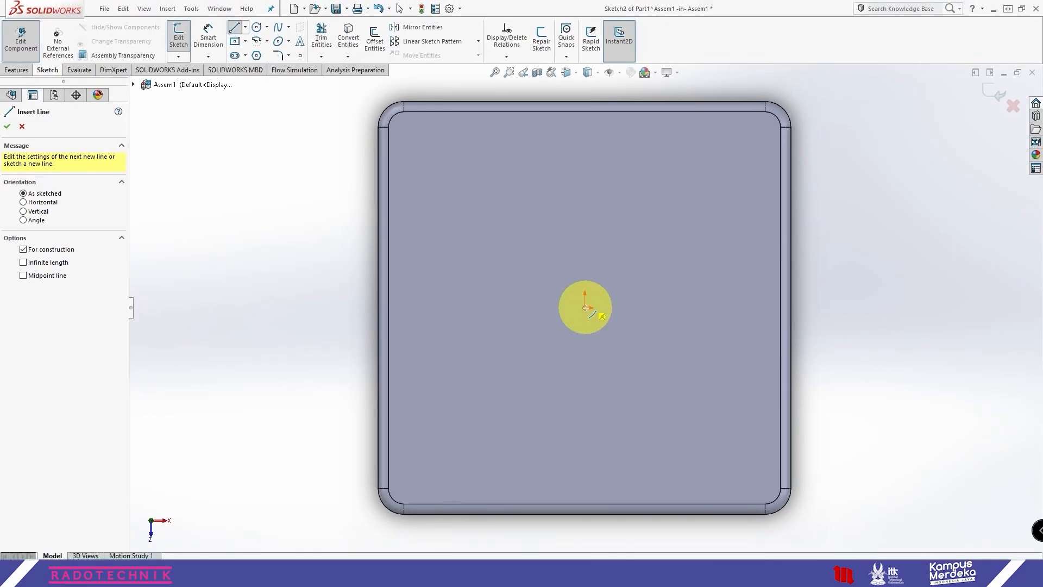
{"action": "left_click", "coordinate": [585, 308]}
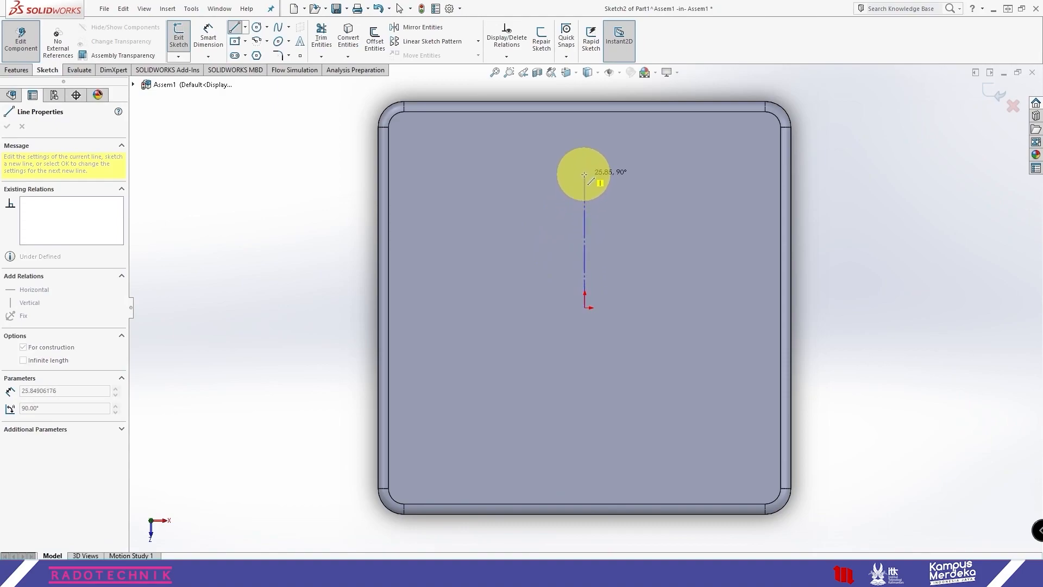
{"action": "left_click", "coordinate": [584, 174]}
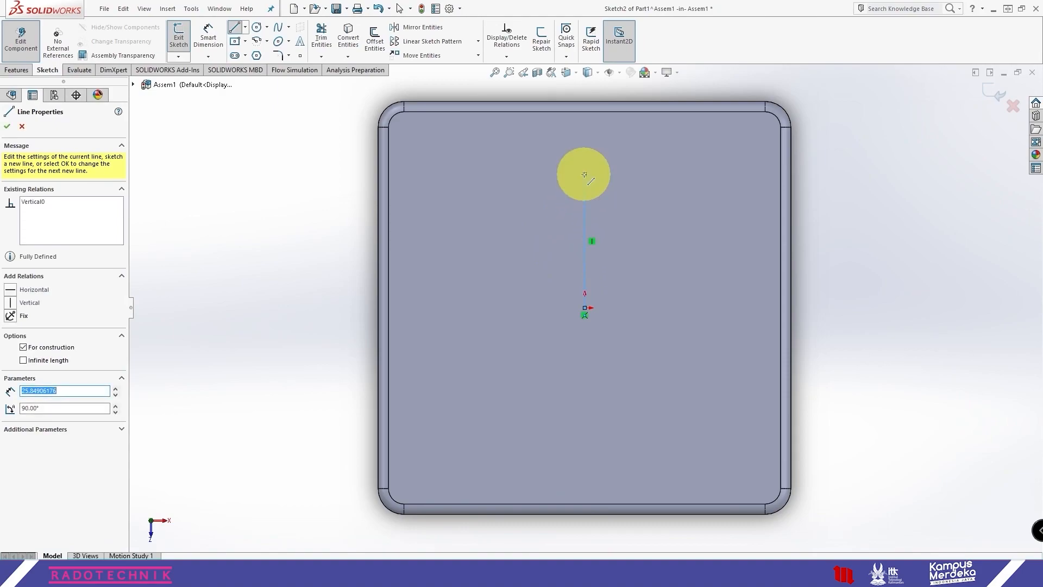
{"action": "key", "text": "Escape"}
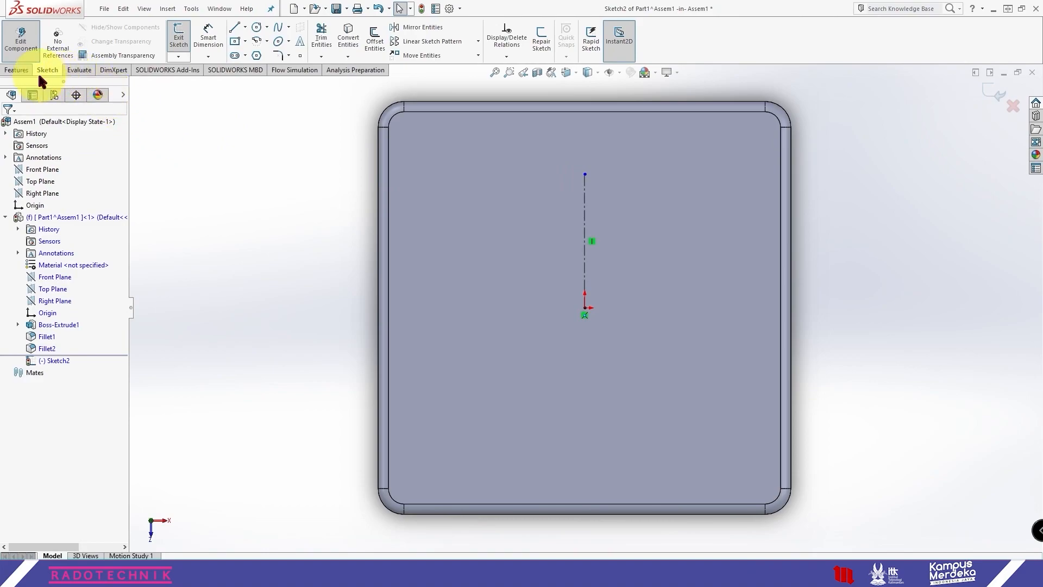
Dimension the vertical centerline's length to 20 mm
{"action": "left_click", "coordinate": [208, 36]}
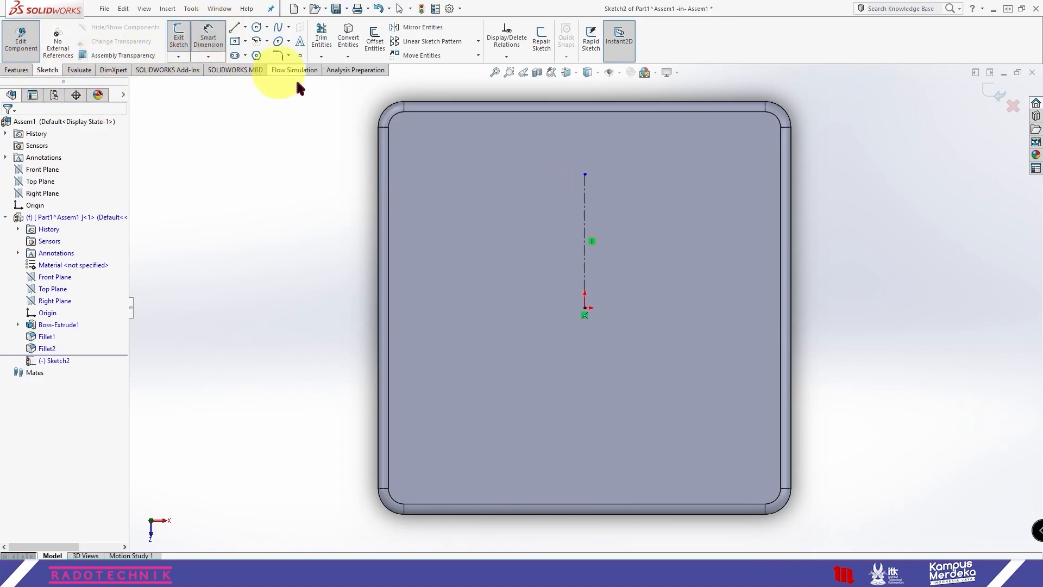
{"action": "left_click", "coordinate": [586, 210]}
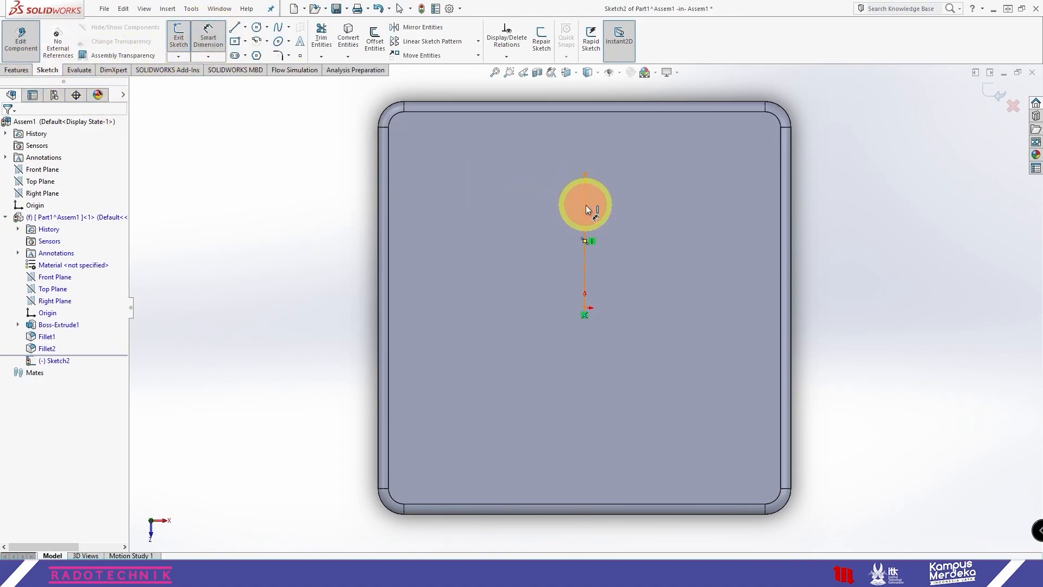
{"action": "left_click", "coordinate": [338, 247]}
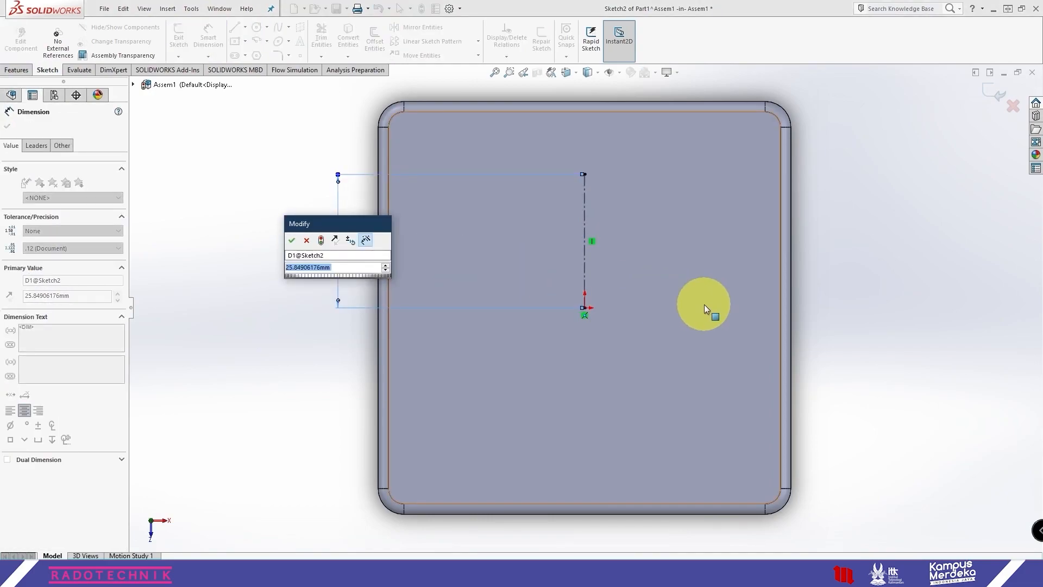
{"action": "type", "text": "20mm"}
{"action": "key", "text": "Return"}
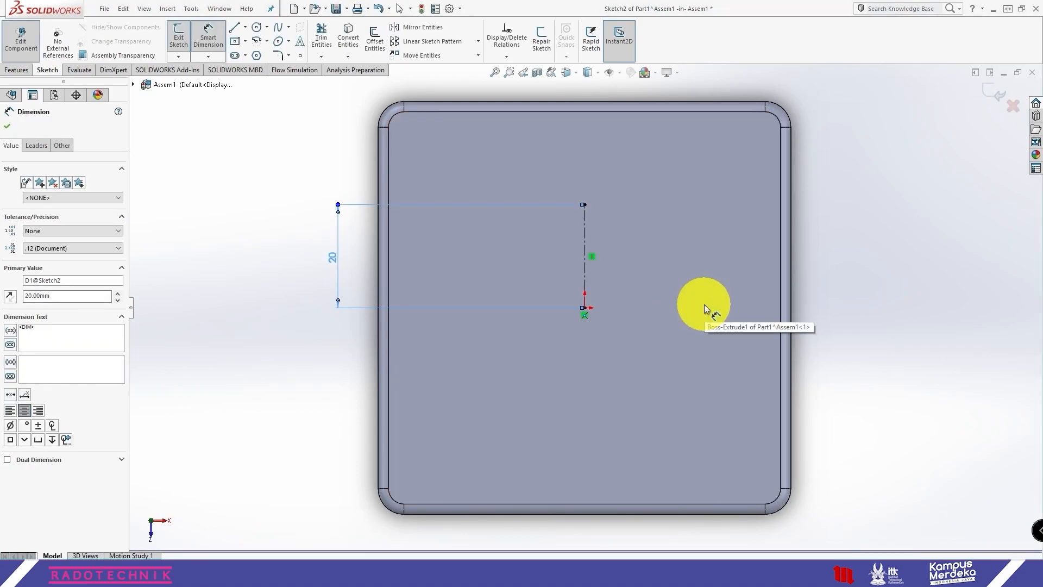
{"action": "left_click", "coordinate": [7, 126]}
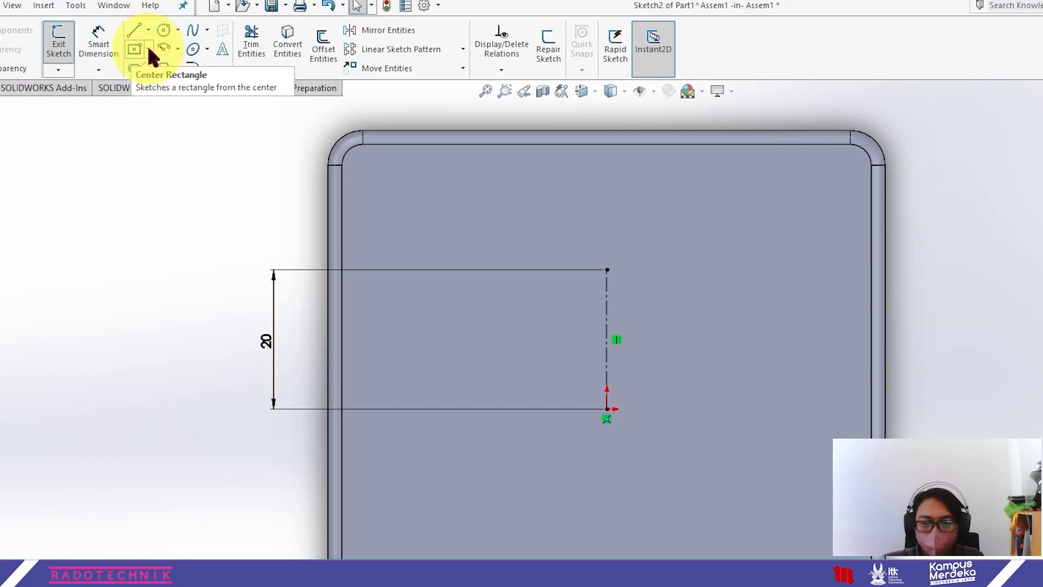
Sketch a center rectangle about 33 by 13 mm, centred on the upper endpoint of the vertical centerline
{"action": "left_click", "coordinate": [149, 49]}
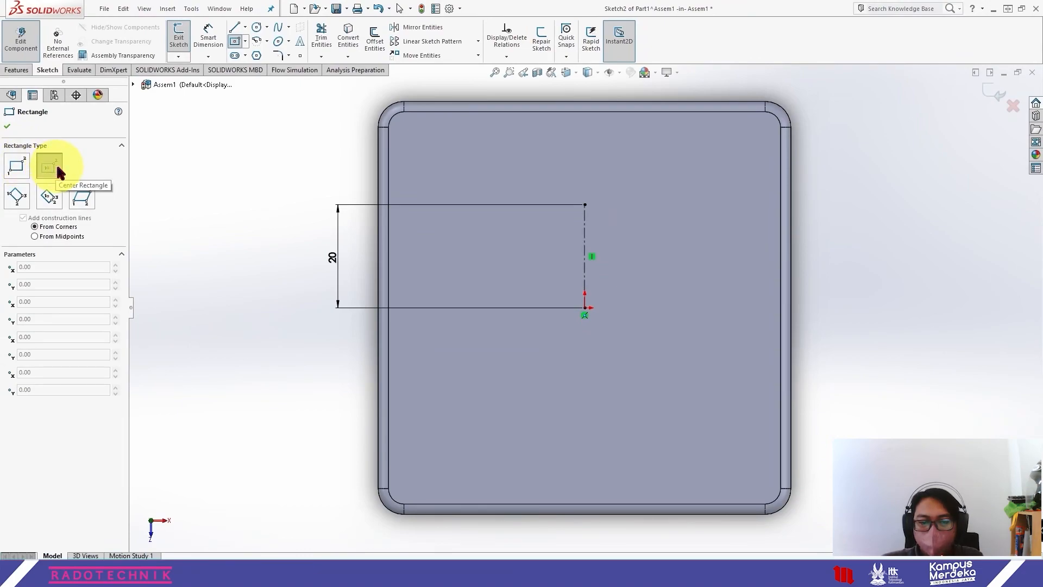
{"action": "key", "text": "Escape"}
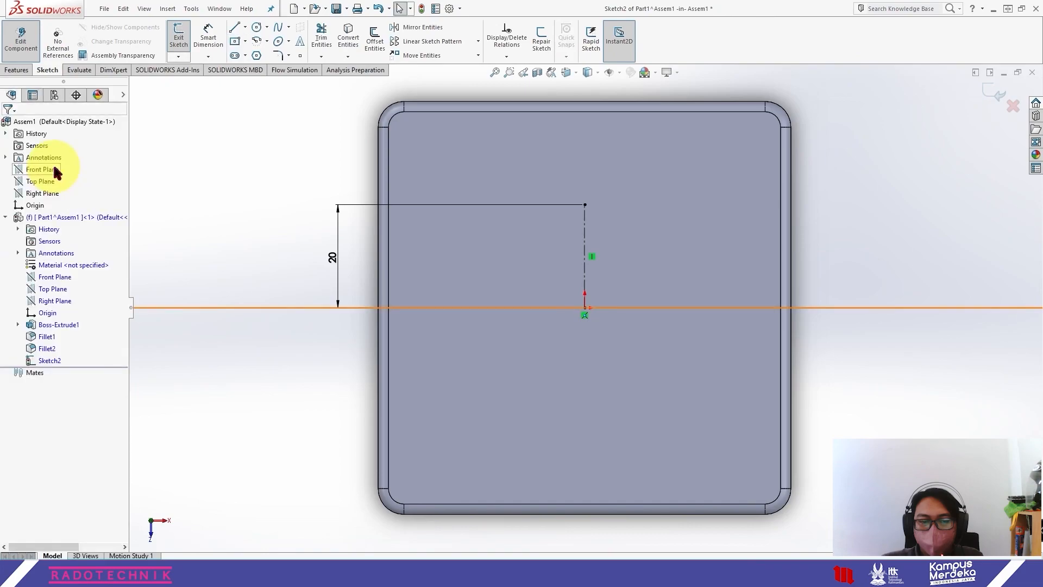
{"action": "left_click", "coordinate": [585, 204]}
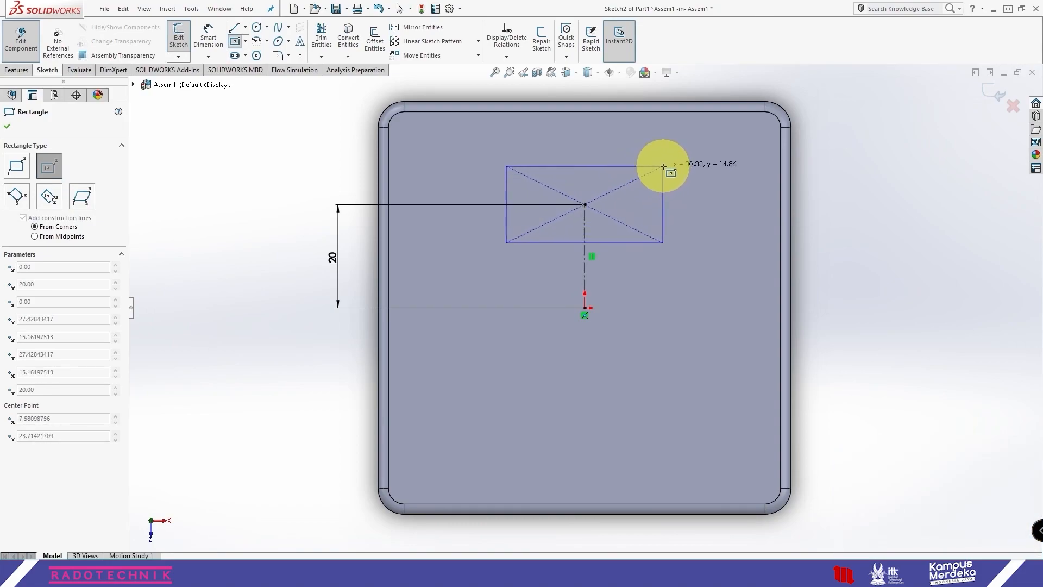
{"action": "left_click", "coordinate": [669, 171]}
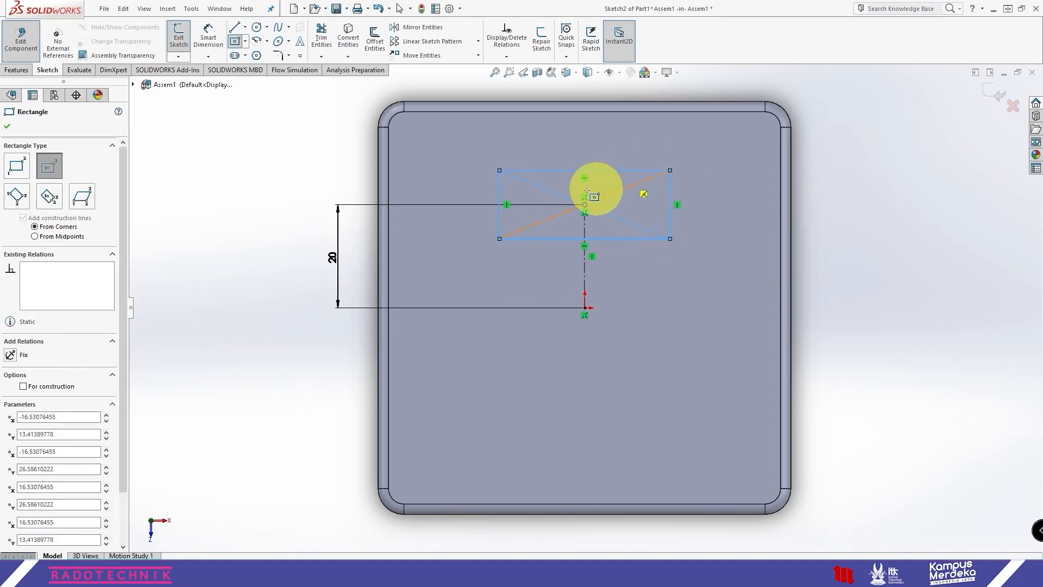
{"action": "left_click", "coordinate": [8, 126]}
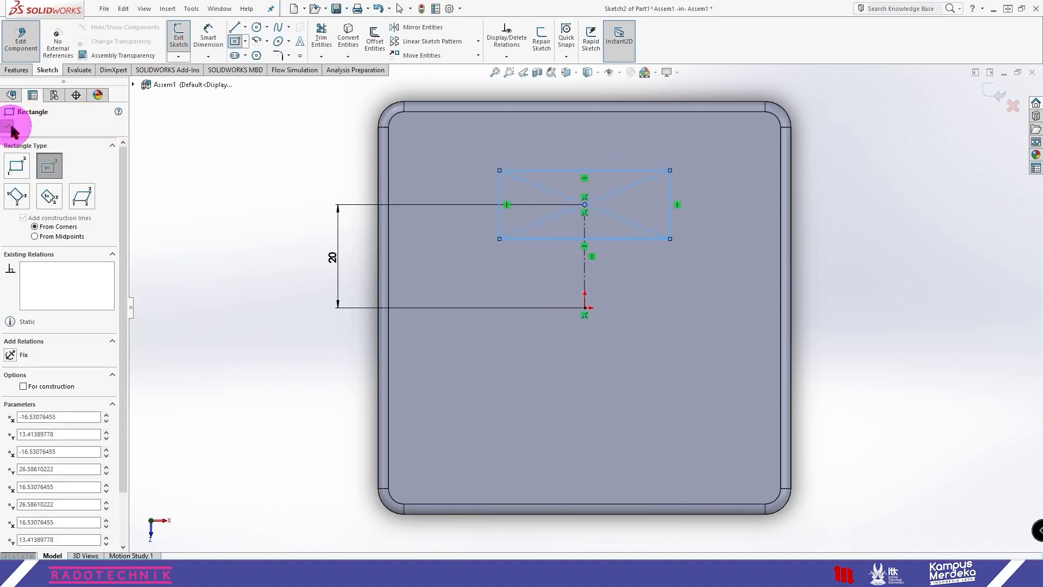
{"action": "left_click", "coordinate": [317, 179]}
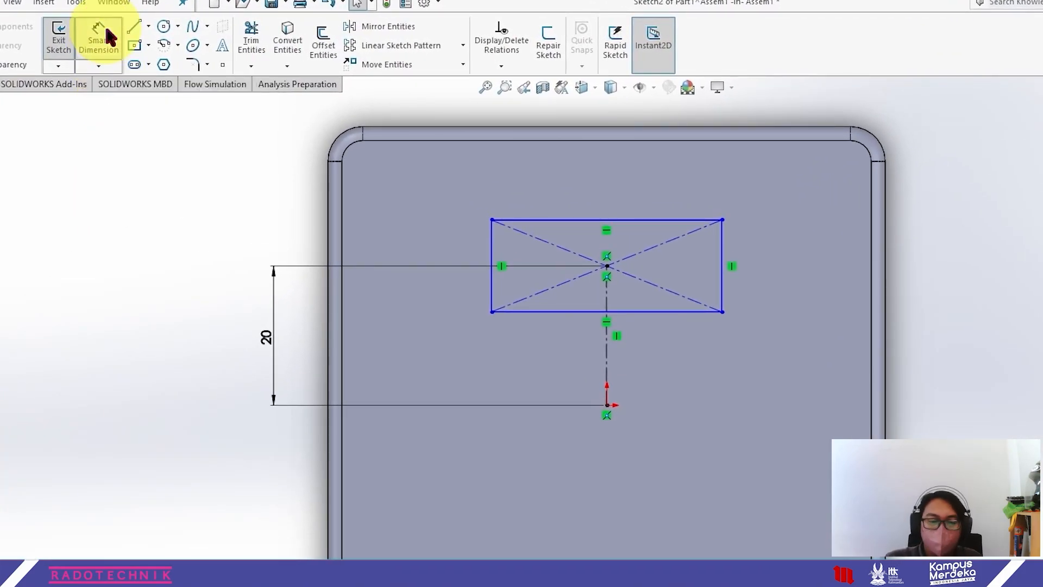
Dimension the center rectangle to 10 mm wide and 5 mm high
{"action": "left_click", "coordinate": [107, 36]}
{"action": "left_click", "coordinate": [655, 220]}
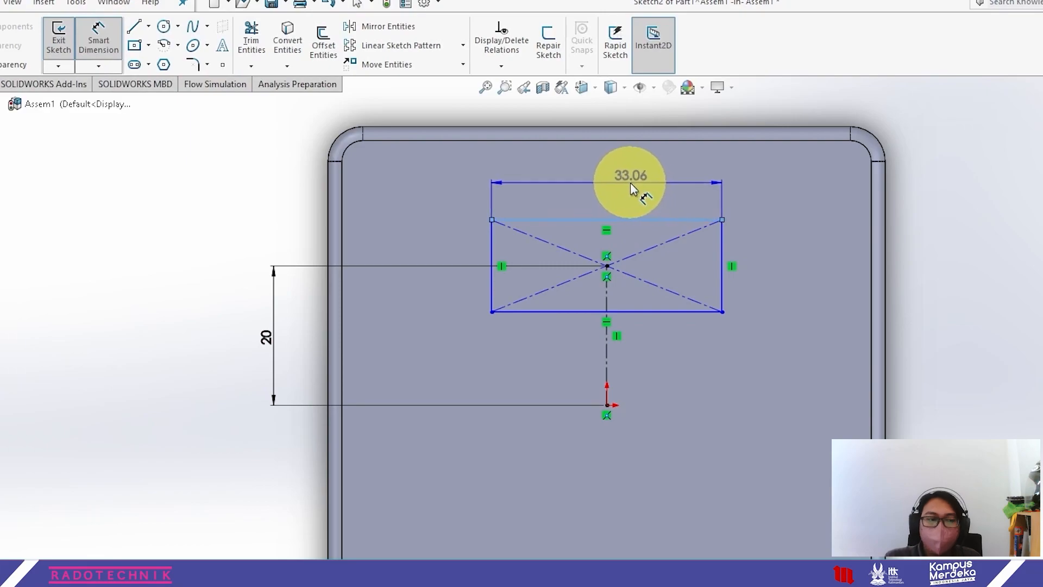
{"action": "left_click", "coordinate": [607, 186]}
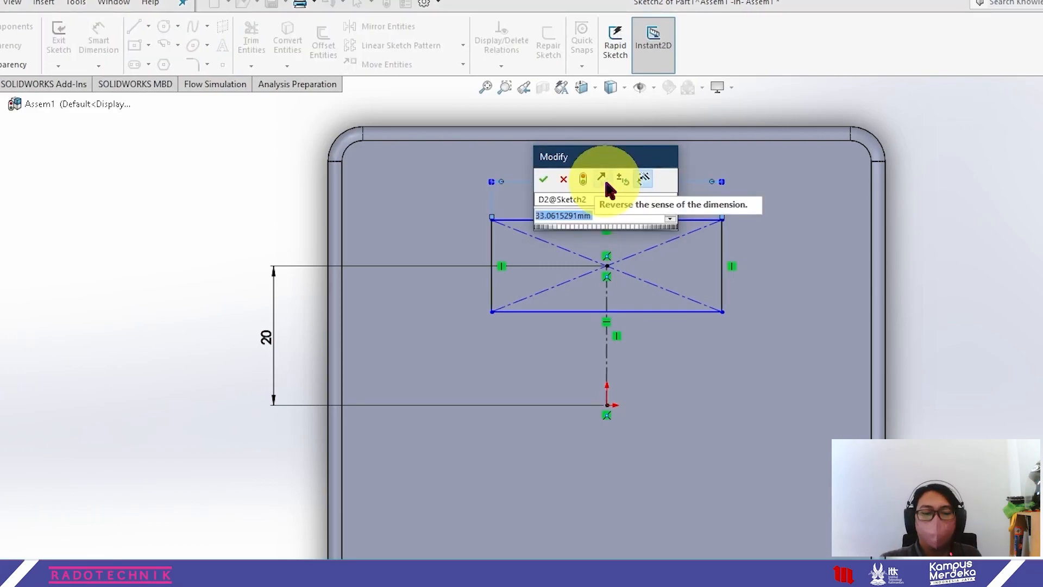
{"action": "type", "text": "30"}
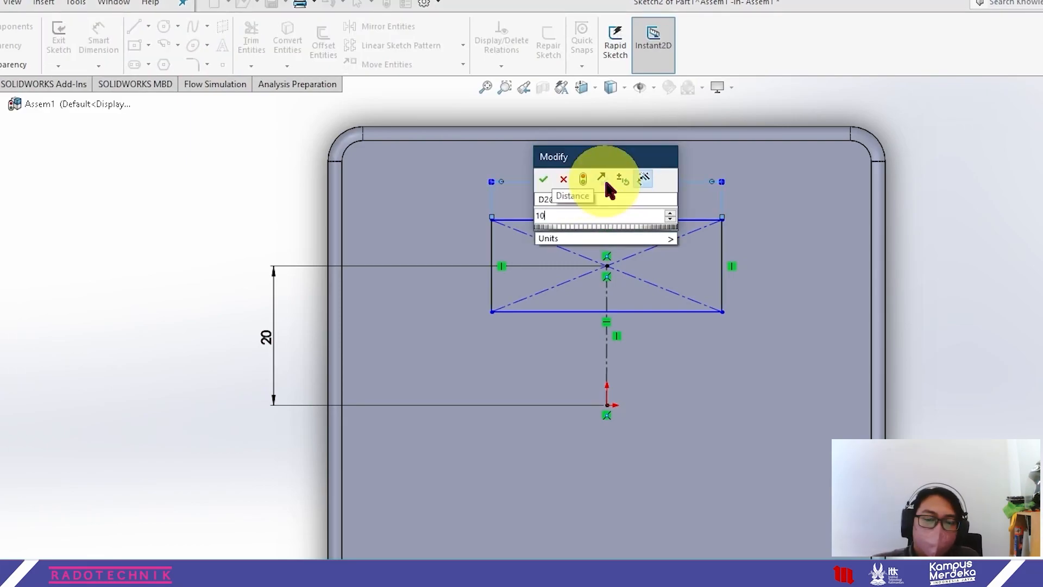
{"action": "key", "text": "Return"}
{"action": "left_click", "coordinate": [642, 262]}
{"action": "left_click", "coordinate": [764, 253]}
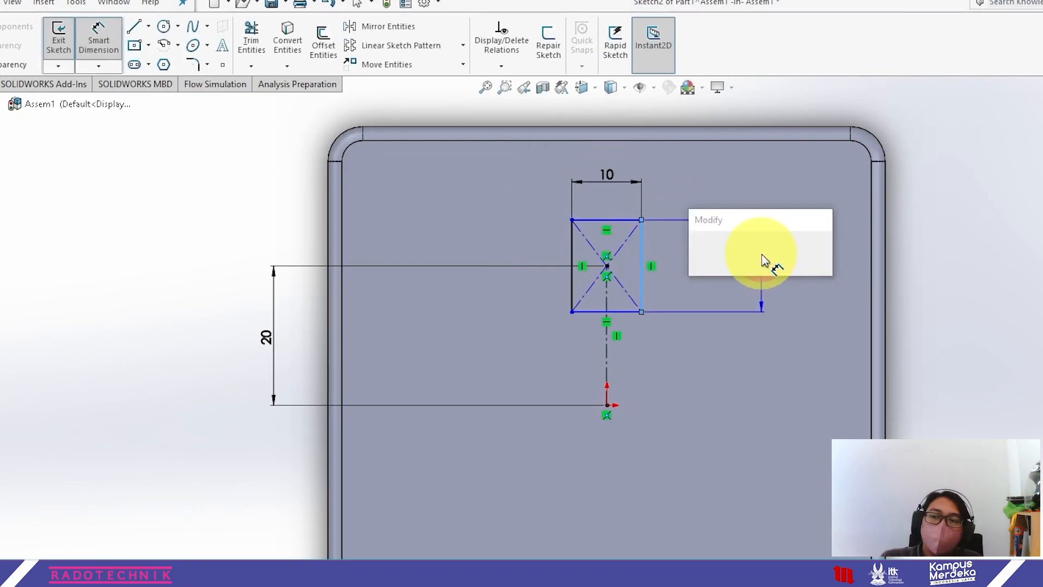
{"action": "type", "text": "5"}
{"action": "key", "text": "Return"}
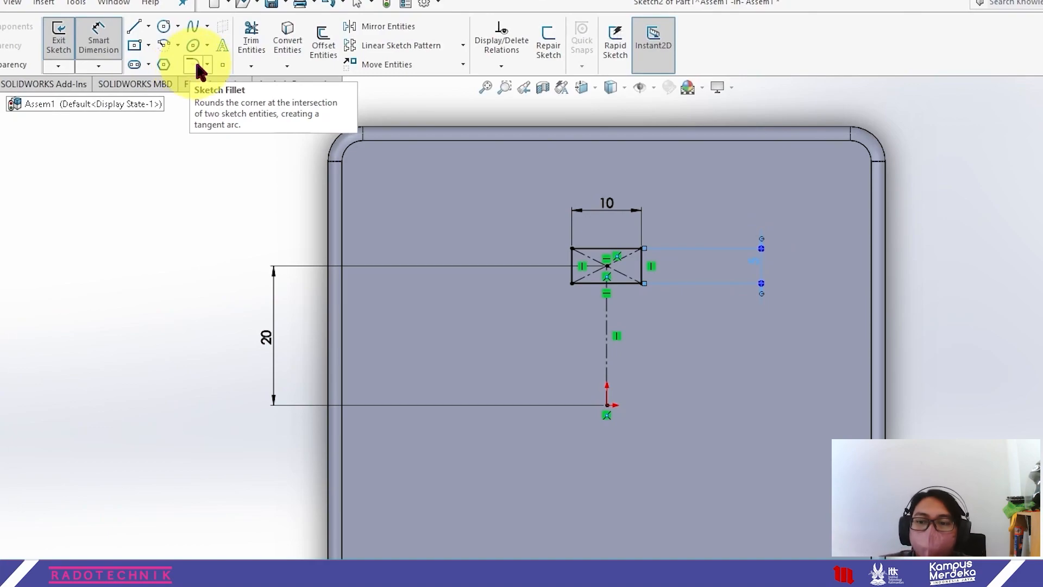
Round all four corners of the 10 by 5 mm rectangle with 2 mm sketch fillets
{"action": "left_click", "coordinate": [195, 65]}
{"action": "scroll", "coordinate": [605, 302], "scroll_direction": "down", "scroll_amount": 2}
{"action": "scroll", "coordinate": [621, 292], "scroll_direction": "up", "scroll_amount": 7}
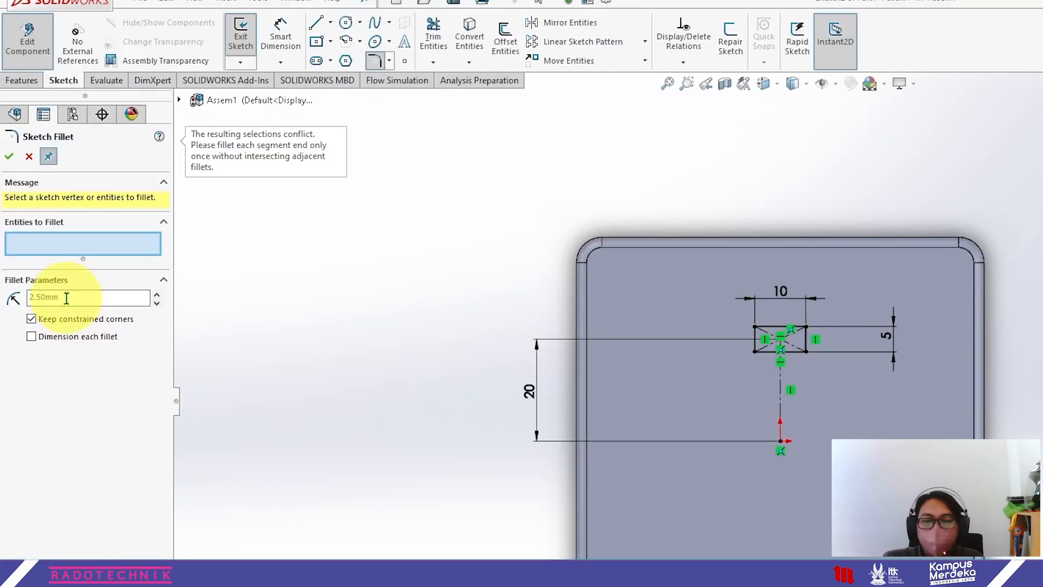
{"action": "double_click", "coordinate": [67, 297]}
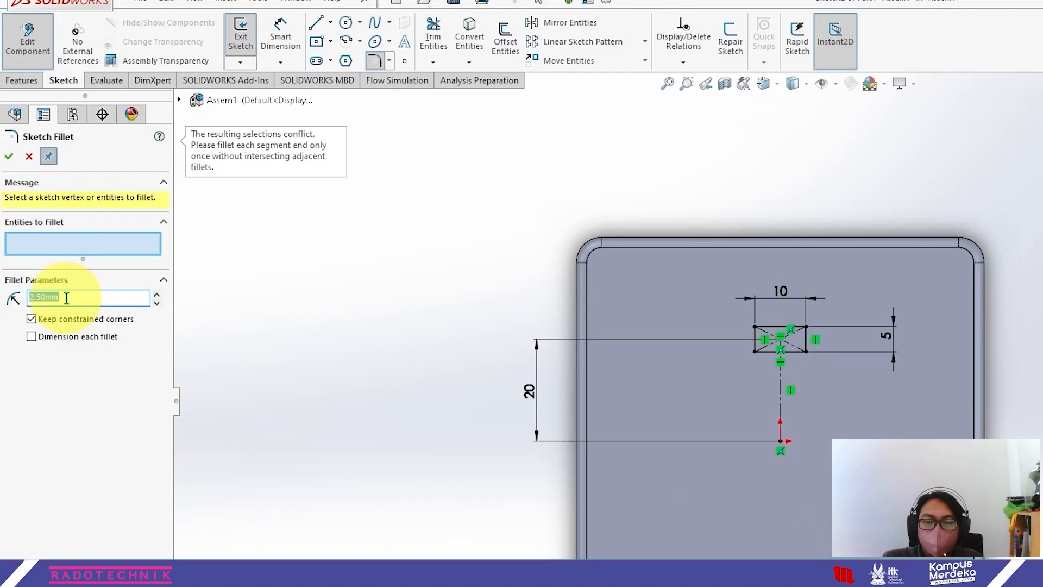
{"action": "type", "text": "2mm"}
{"action": "left_click", "coordinate": [67, 240]}
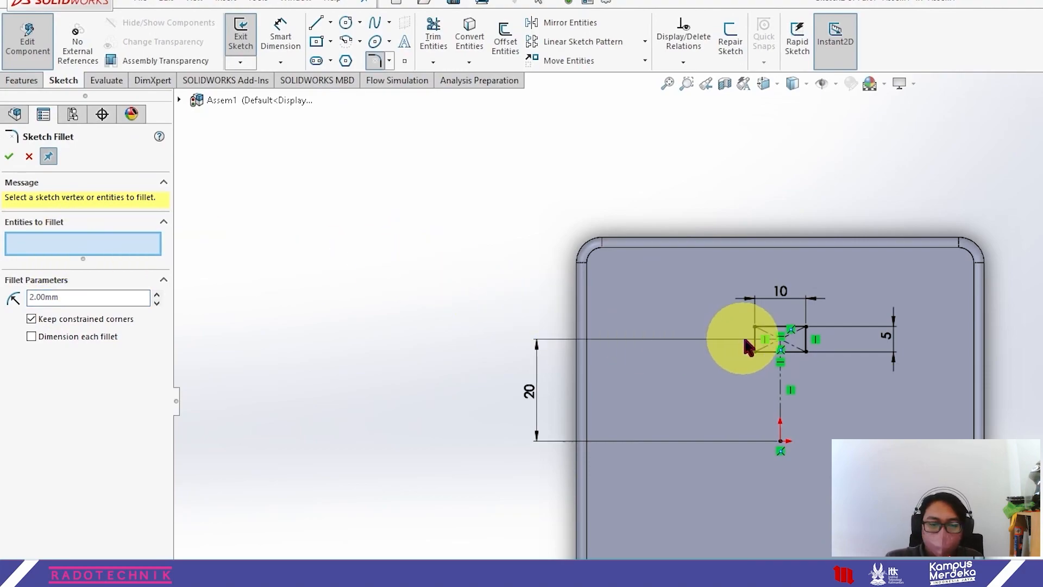
{"action": "scroll", "coordinate": [743, 339], "scroll_direction": "up", "scroll_amount": 6}
{"action": "left_click", "coordinate": [79, 244]}
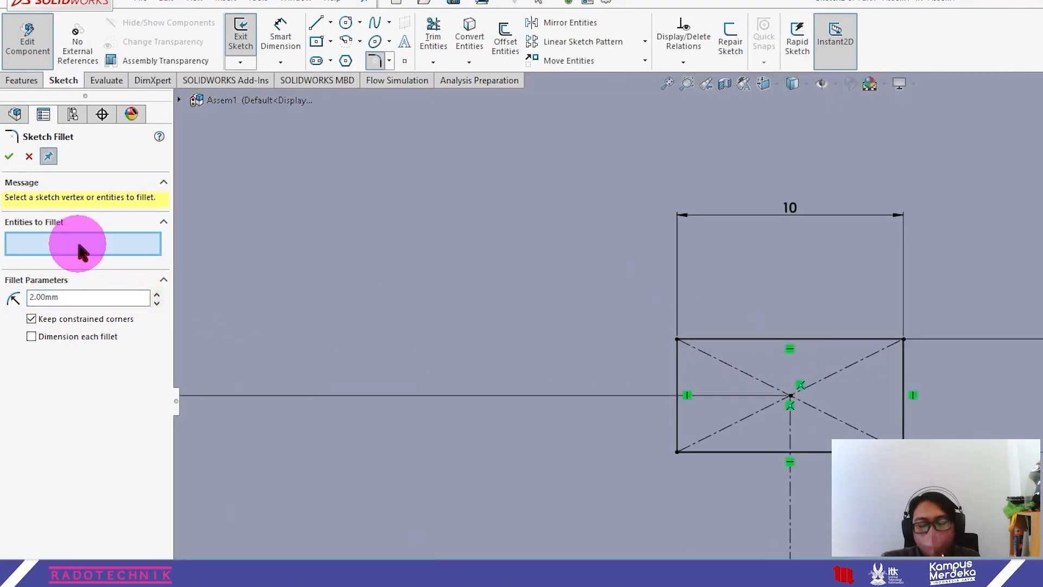
{"action": "left_click", "coordinate": [692, 337]}
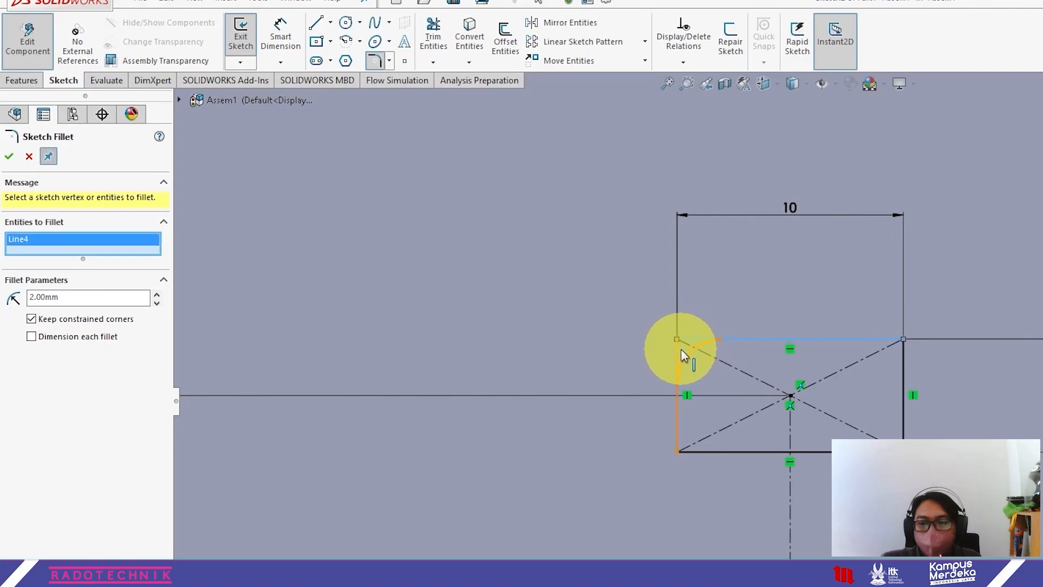
{"action": "left_click", "coordinate": [676, 353]}
{"action": "left_click", "coordinate": [677, 452]}
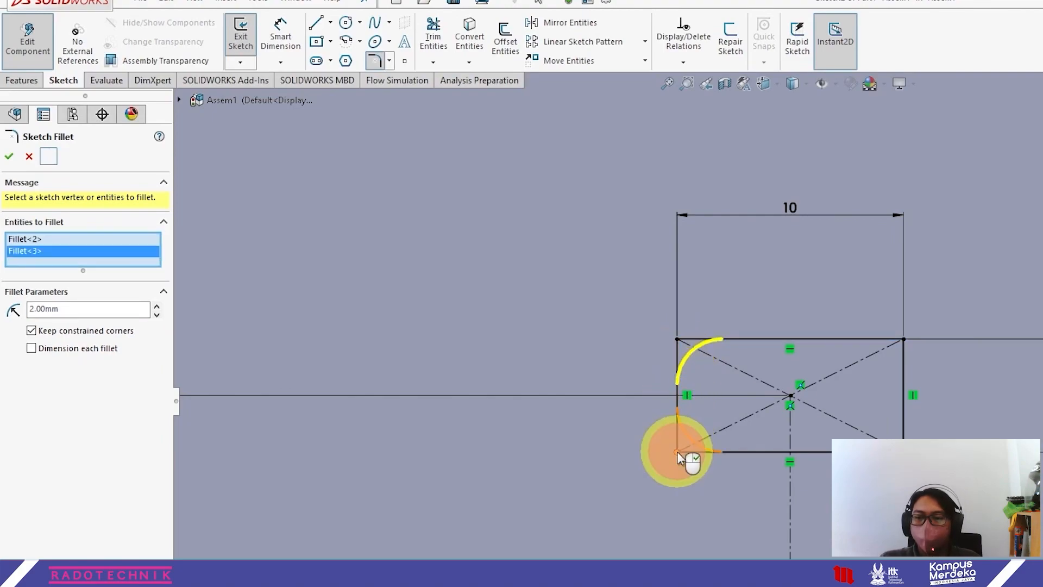
{"action": "left_click", "coordinate": [903, 450]}
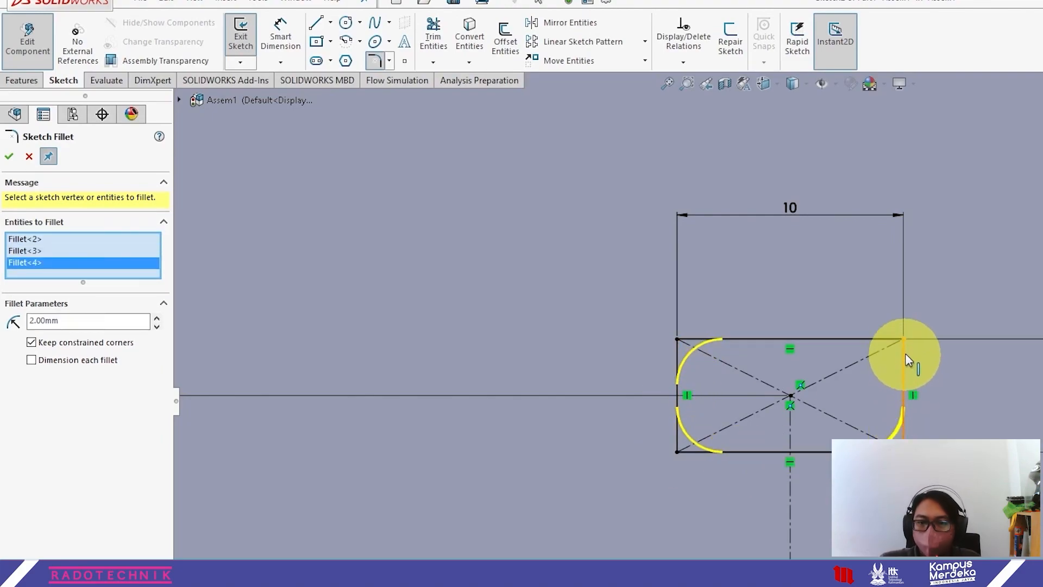
{"action": "left_click", "coordinate": [903, 339]}
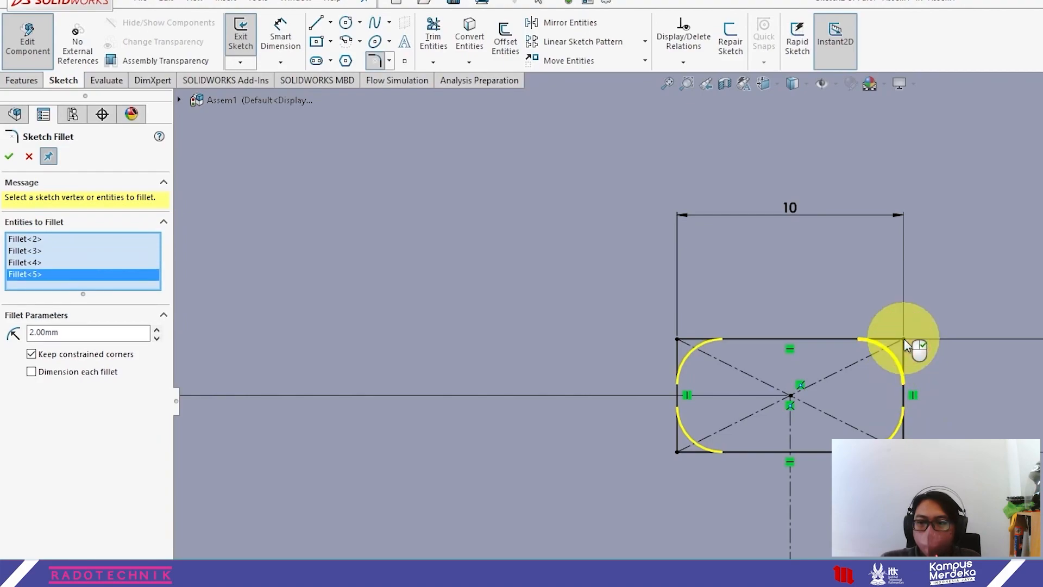
{"action": "left_click", "coordinate": [9, 157]}
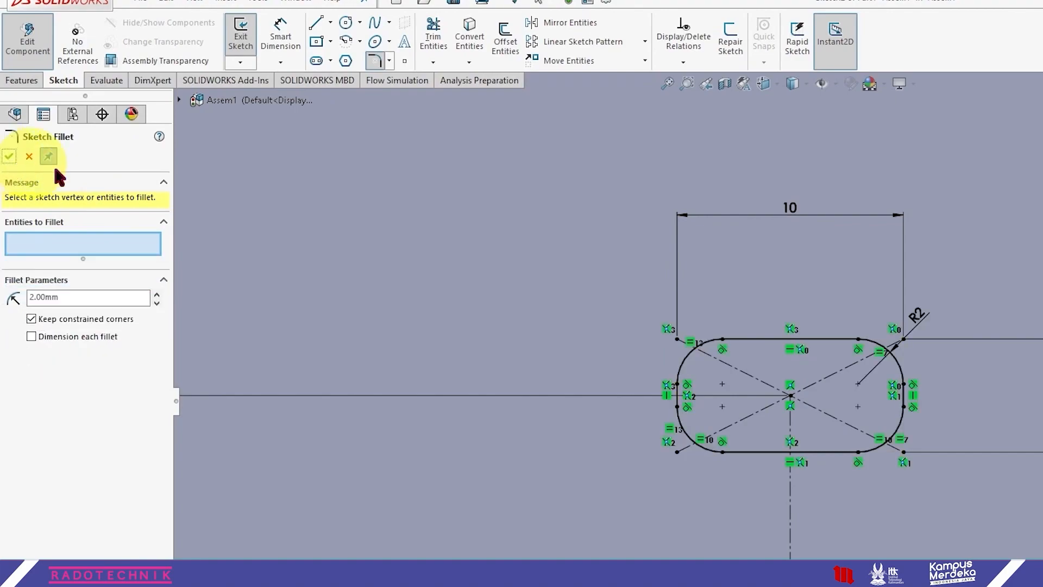
{"action": "scroll", "coordinate": [915, 484], "scroll_direction": "up", "scroll_amount": 5}
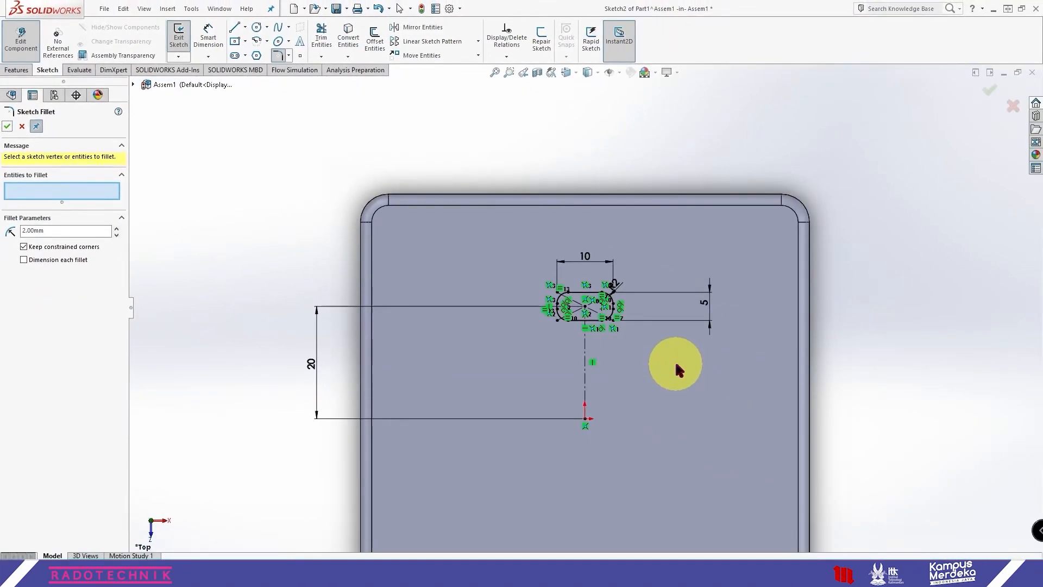
{"action": "scroll", "coordinate": [674, 360], "scroll_direction": "up", "scroll_amount": 5}
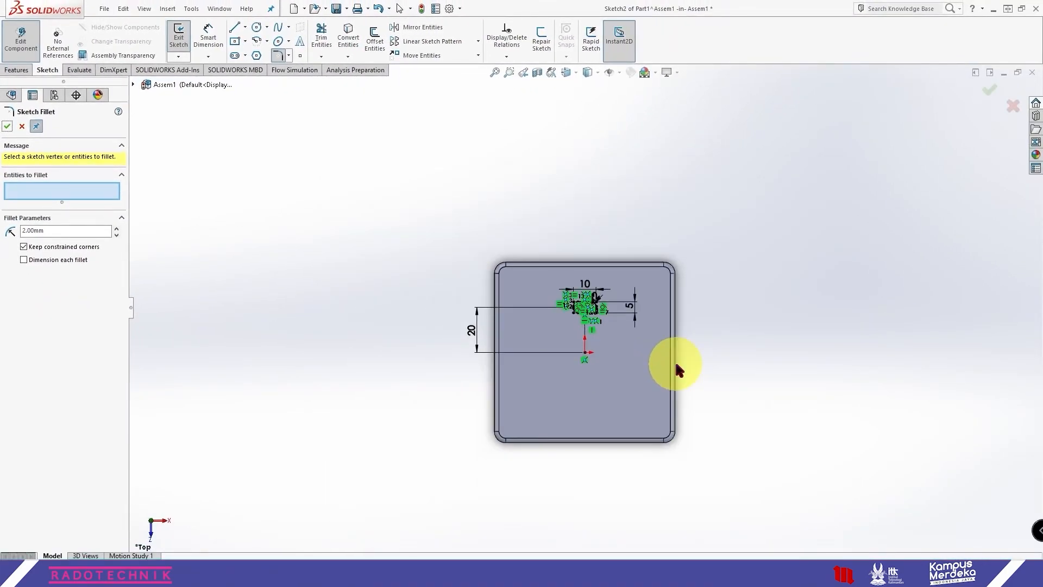
{"action": "scroll", "coordinate": [668, 383], "scroll_direction": "down", "scroll_amount": 2}
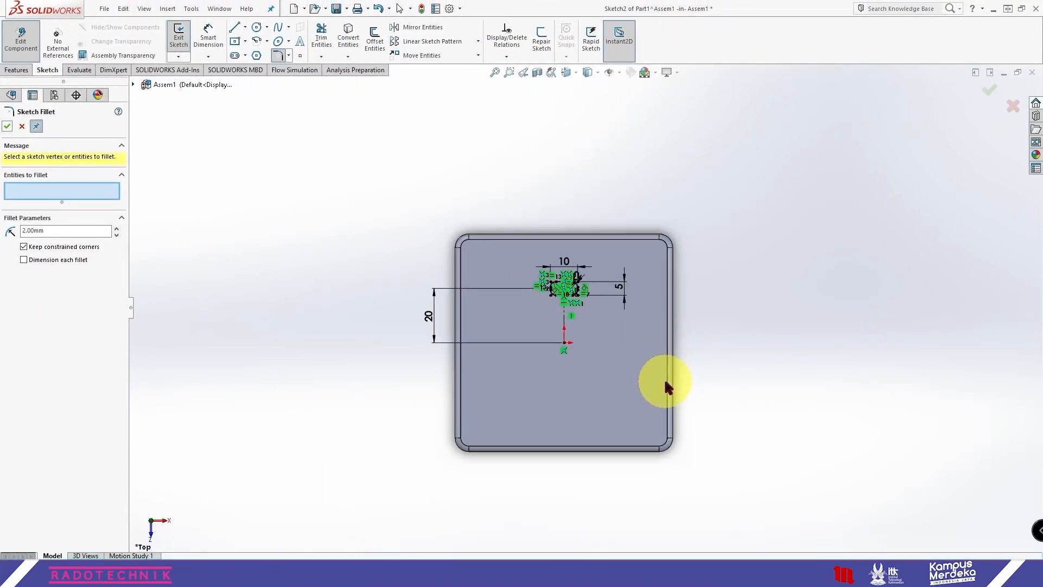
{"action": "left_click", "coordinate": [7, 127]}
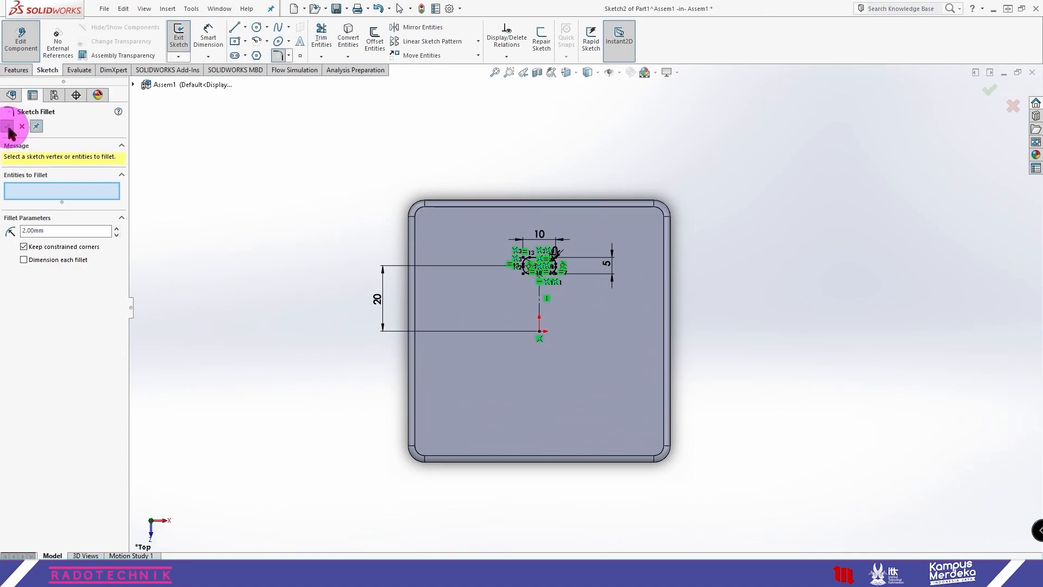
Cut the rounded rectangle into the plate as a blind extruded cut 5 mm deep
{"action": "middle_click_drag", "start_coordinate": [516, 377], "coordinate": [481, 303]}
{"action": "key", "text": "space"}
{"action": "left_click", "coordinate": [573, 315]}
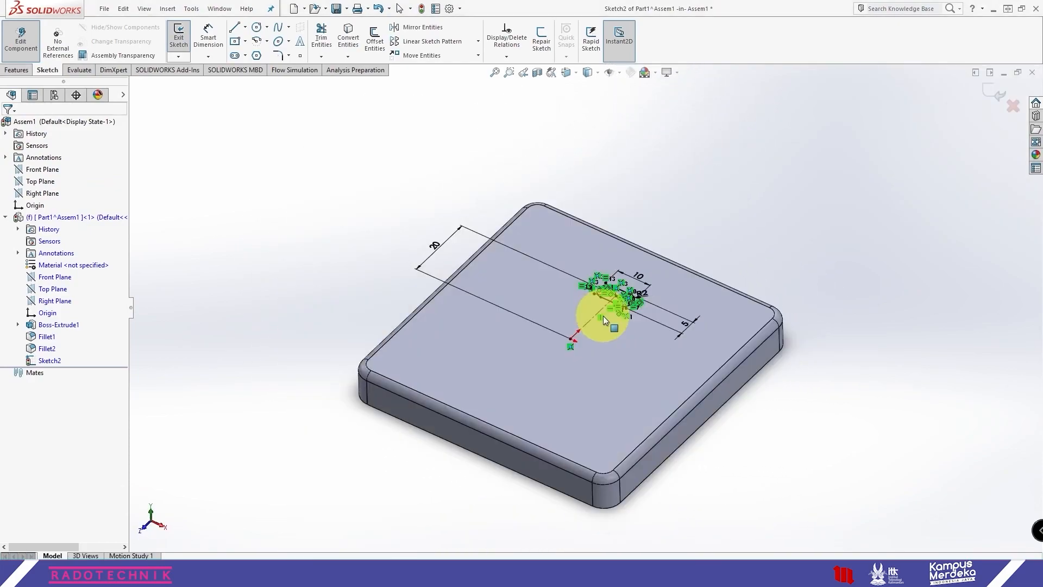
{"action": "left_click", "coordinate": [17, 70]}
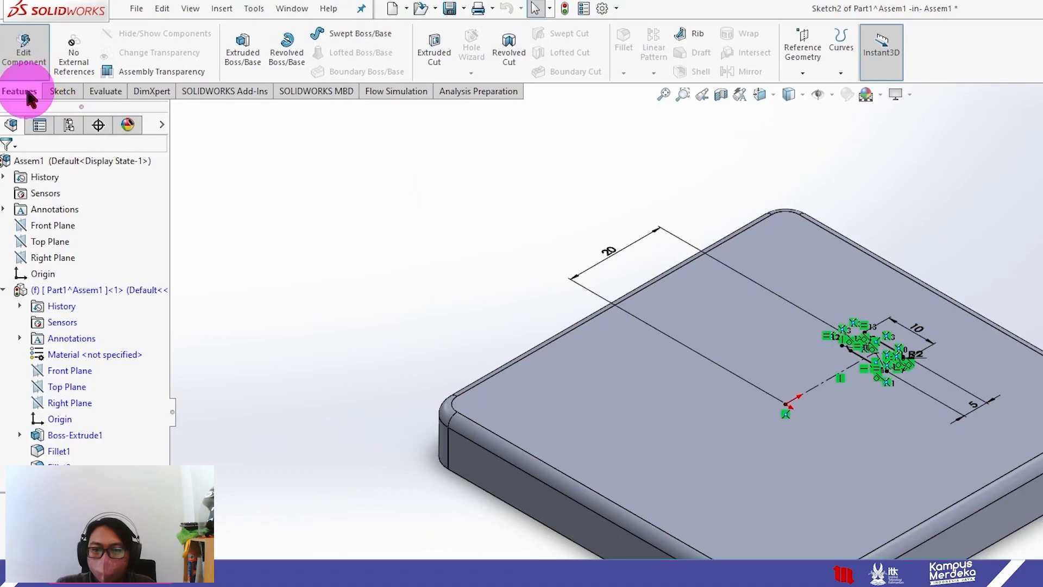
{"action": "left_click", "coordinate": [444, 62]}
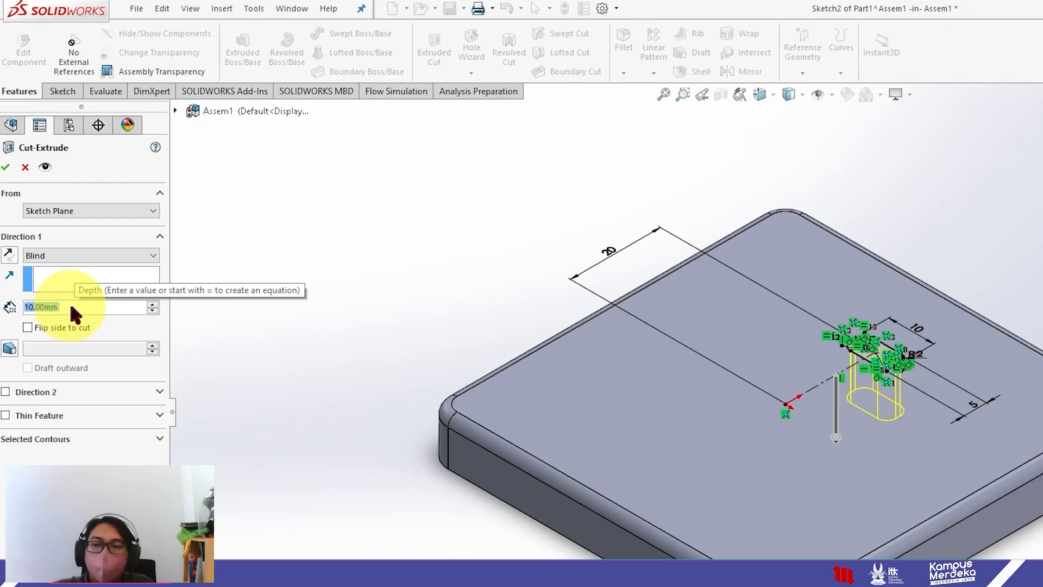
{"action": "type", "text": "5m"}
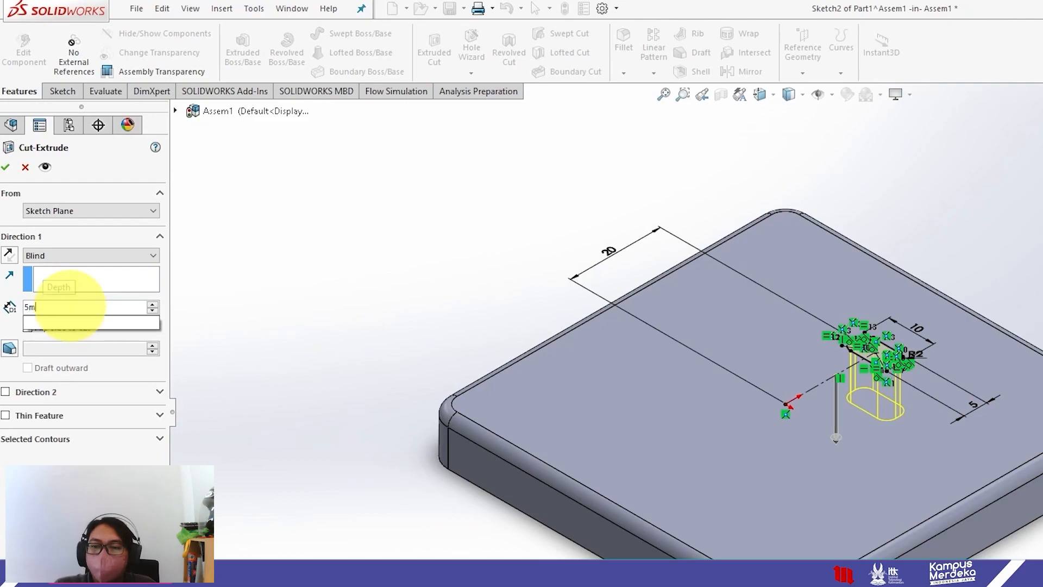
{"action": "key", "text": "Return"}
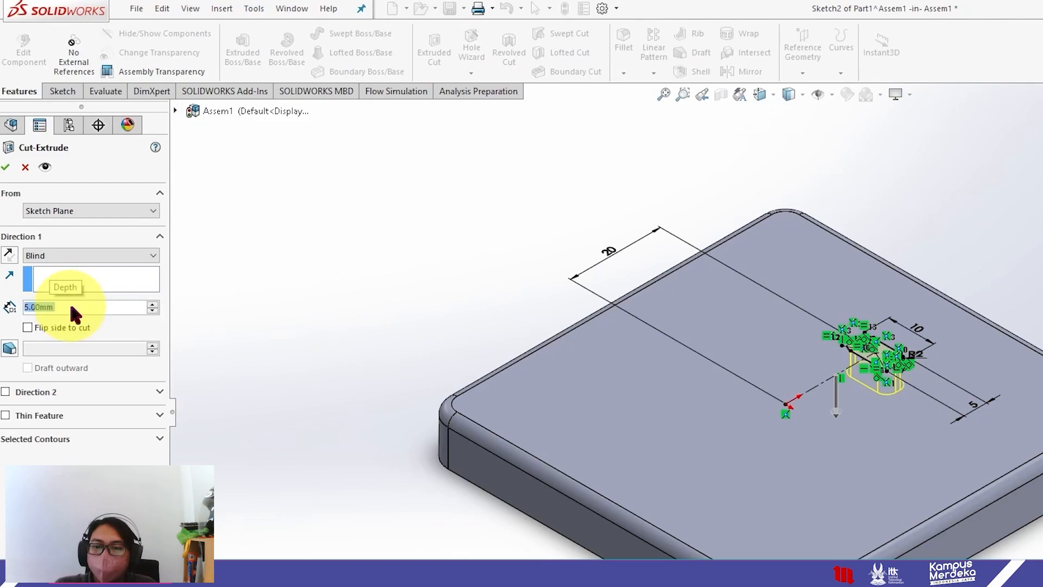
{"action": "left_click", "coordinate": [6, 168]}
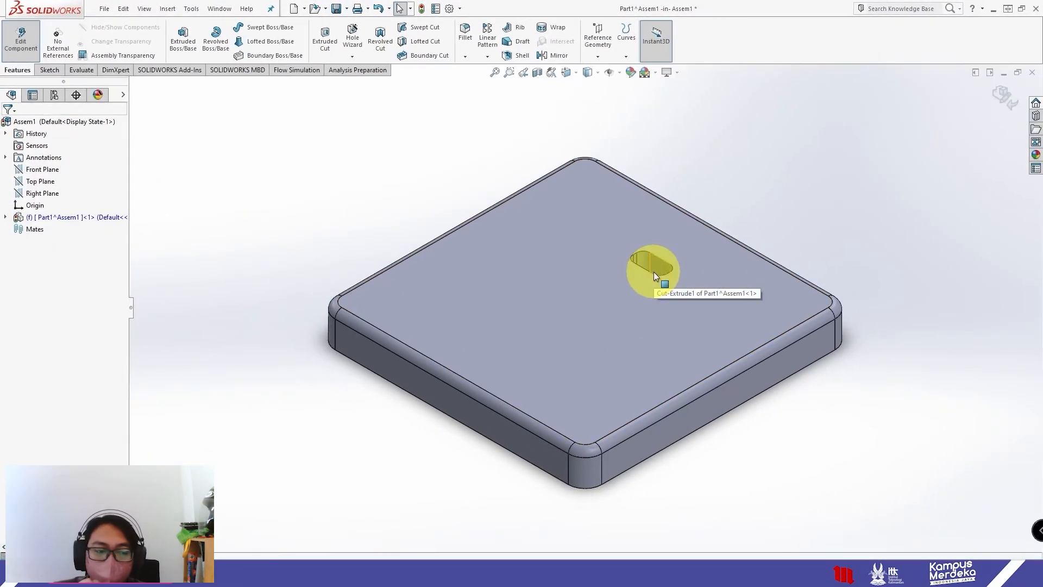
Start a new sketch on the underside face of the base plate
{"action": "scroll", "coordinate": [654, 272], "scroll_direction": "down", "scroll_amount": 3}
{"action": "mouse_move", "coordinate": [637, 279]}
{"action": "middle_mouse_down"}
{"action": "mouse_move", "coordinate": [615, 388]}
{"action": "mouse_move", "coordinate": [639, 250]}
{"action": "mouse_move", "coordinate": [635, 289]}
{"action": "middle_mouse_up"}
{"action": "scroll", "coordinate": [635, 289], "scroll_direction": "up", "scroll_amount": 4}
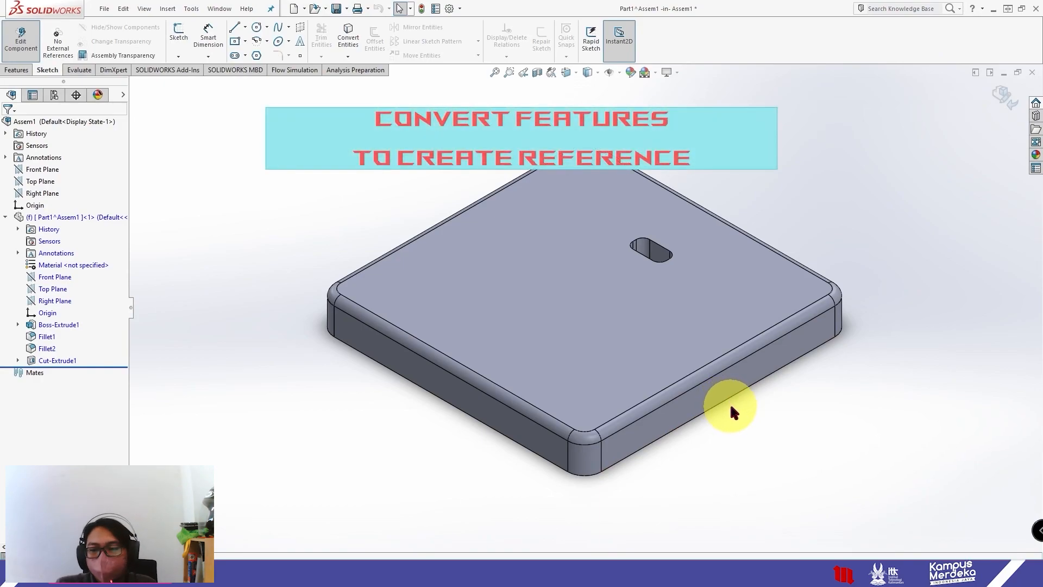
{"action": "left_click", "coordinate": [178, 31]}
{"action": "middle_click_drag", "start_coordinate": [766, 423], "coordinate": [673, 288]}
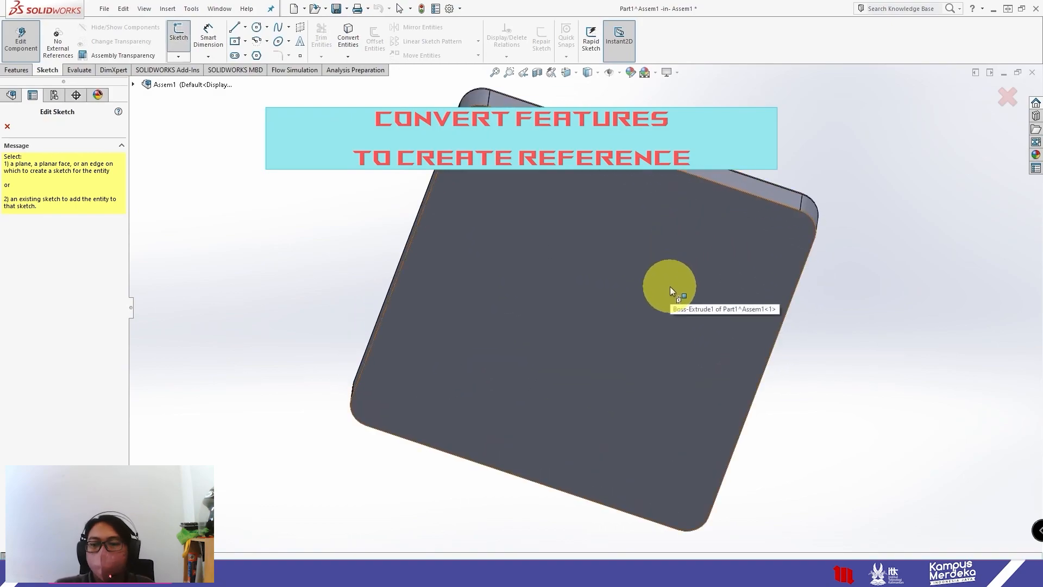
{"action": "left_click", "coordinate": [670, 286]}
Convert the floor face of the rounded pocket into sketch entities on the underside sketch
{"action": "middle_click_drag", "start_coordinate": [645, 206], "coordinate": [647, 349]}
{"action": "scroll", "coordinate": [602, 227], "scroll_direction": "down", "scroll_amount": 5}
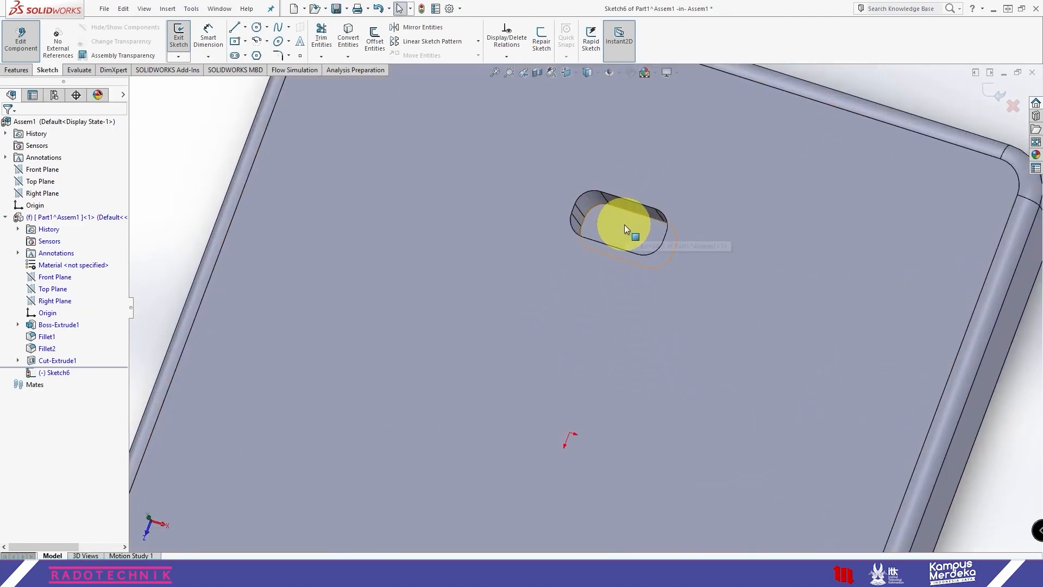
{"action": "left_click", "coordinate": [624, 225]}
{"action": "middle_click_drag", "start_coordinate": [656, 253], "coordinate": [605, 315]}
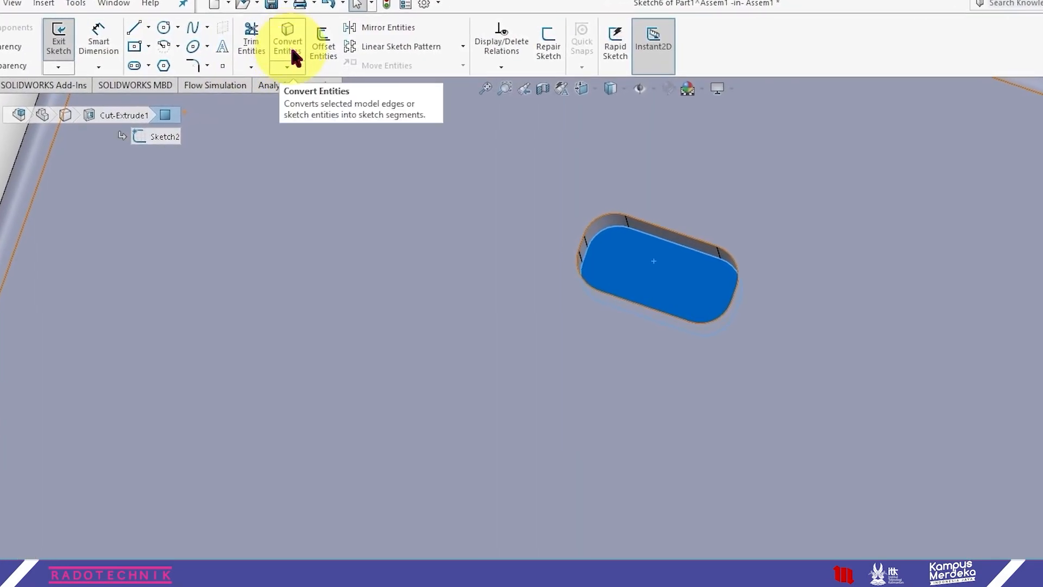
{"action": "left_click", "coordinate": [289, 47]}
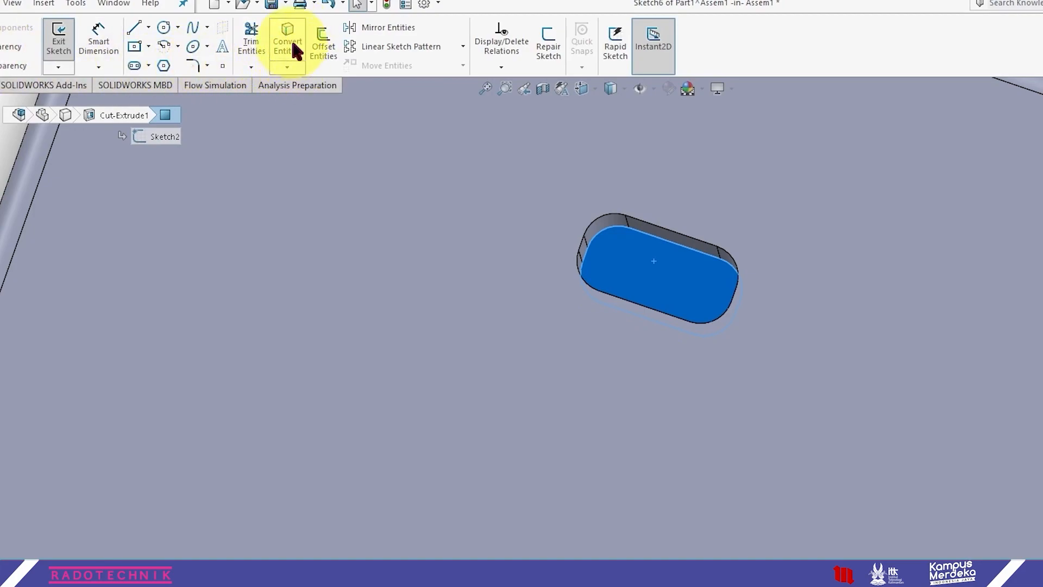
{"action": "left_click", "coordinate": [291, 62]}
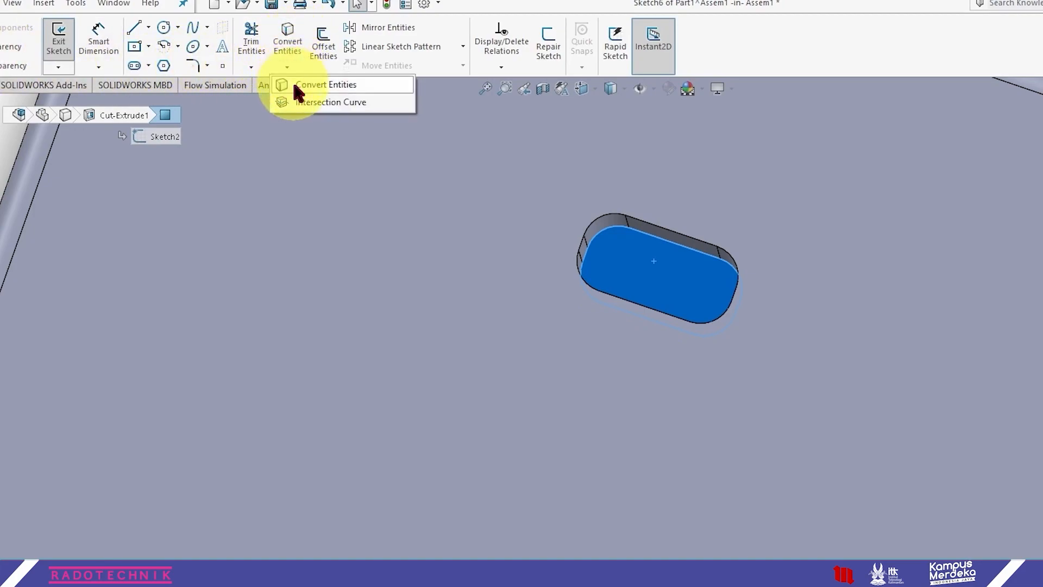
{"action": "left_click", "coordinate": [295, 86]}
{"action": "scroll", "coordinate": [645, 402], "scroll_direction": "up", "scroll_amount": 3}
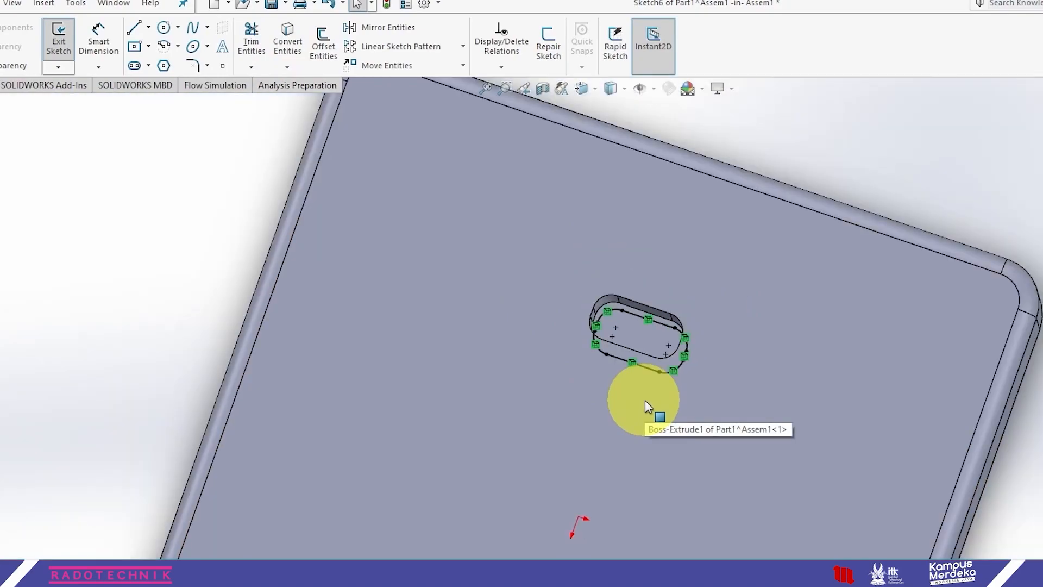
{"action": "scroll", "coordinate": [645, 402], "scroll_direction": "down", "scroll_amount": 3}
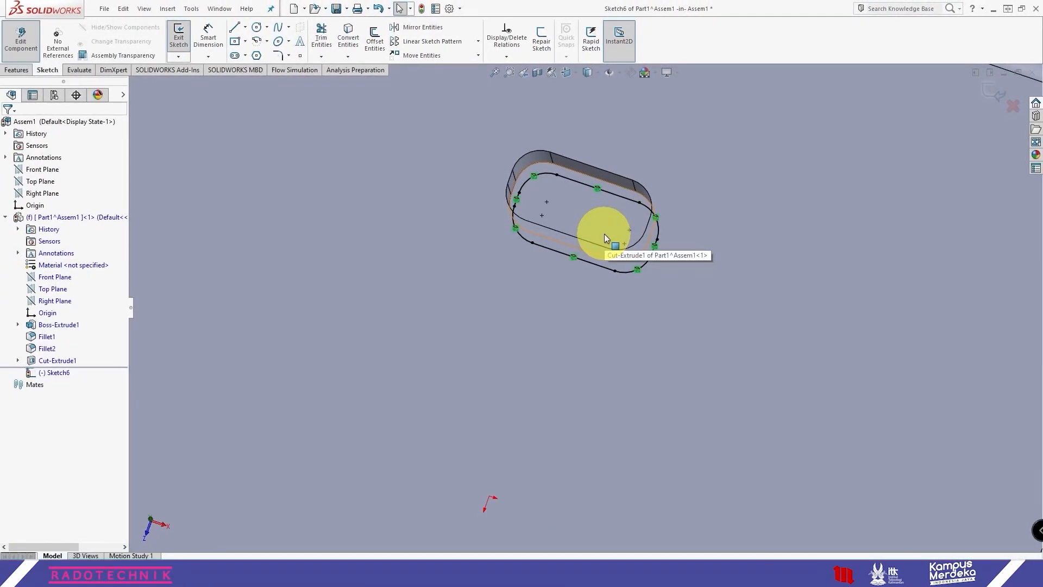
View the converted pocket outline from below, with the plate's underside facing straight on
{"action": "middle_click_drag", "start_coordinate": [753, 319], "coordinate": [580, 189]}
{"action": "scroll", "coordinate": [731, 293], "scroll_direction": "up", "scroll_amount": 4}
{"action": "mouse_move", "coordinate": [745, 306]}
{"action": "middle_mouse_down"}
{"action": "mouse_move", "coordinate": [728, 261]}
{"action": "mouse_move", "coordinate": [775, 298]}
{"action": "mouse_move", "coordinate": [712, 279]}
{"action": "mouse_move", "coordinate": [743, 268]}
{"action": "mouse_move", "coordinate": [720, 285]}
{"action": "mouse_move", "coordinate": [717, 275]}
{"action": "middle_mouse_up"}
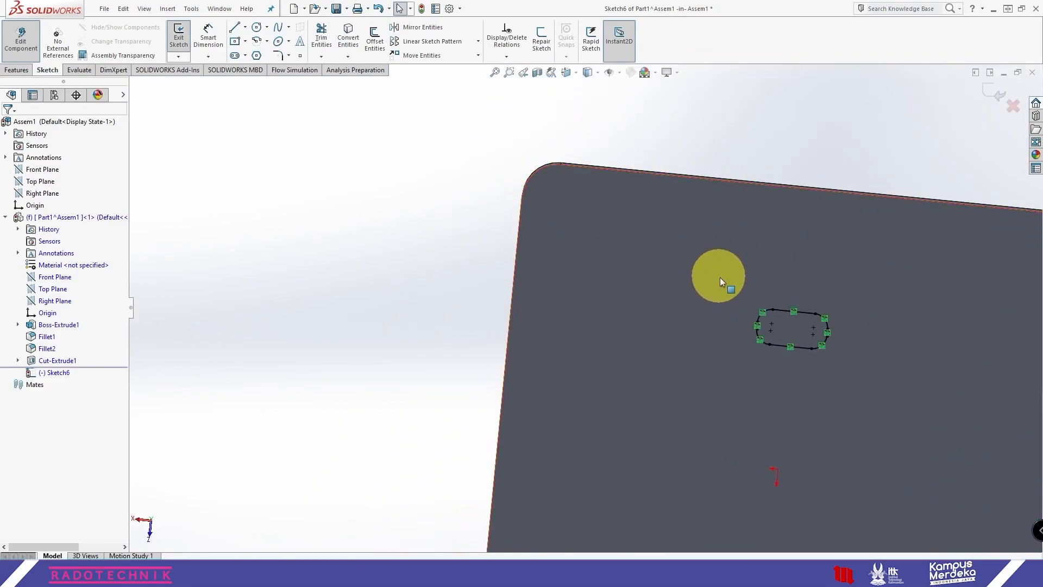
{"action": "scroll", "coordinate": [723, 282], "scroll_direction": "up", "scroll_amount": 4}
{"action": "key", "text": "space"}
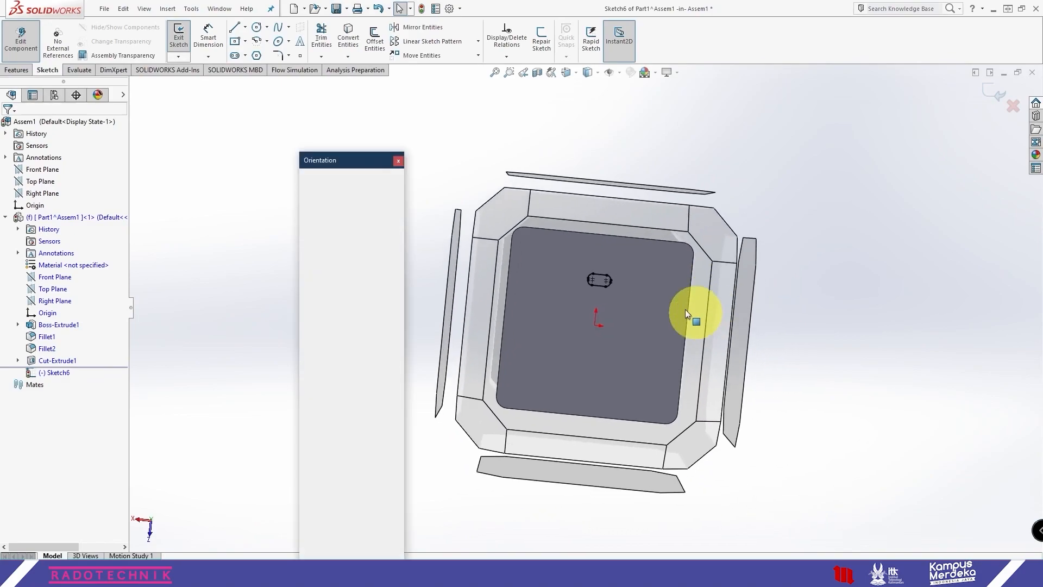
{"action": "left_click", "coordinate": [637, 239]}
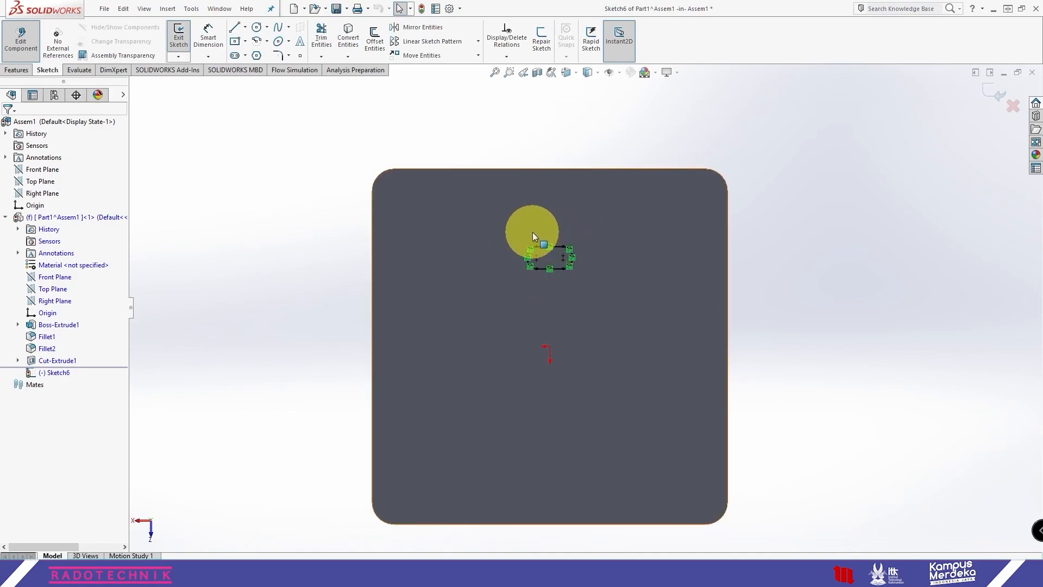
Convert the entire projected pocket outline on the underside sketch to construction geometry
{"action": "scroll", "coordinate": [575, 332], "scroll_direction": "down", "scroll_amount": 2}
{"action": "mouse_move", "coordinate": [494, 209]}
{"action": "left_mouse_down"}
{"action": "mouse_move", "coordinate": [601, 263]}
{"action": "mouse_move", "coordinate": [610, 277]}
{"action": "mouse_move", "coordinate": [599, 281]}
{"action": "left_mouse_up"}
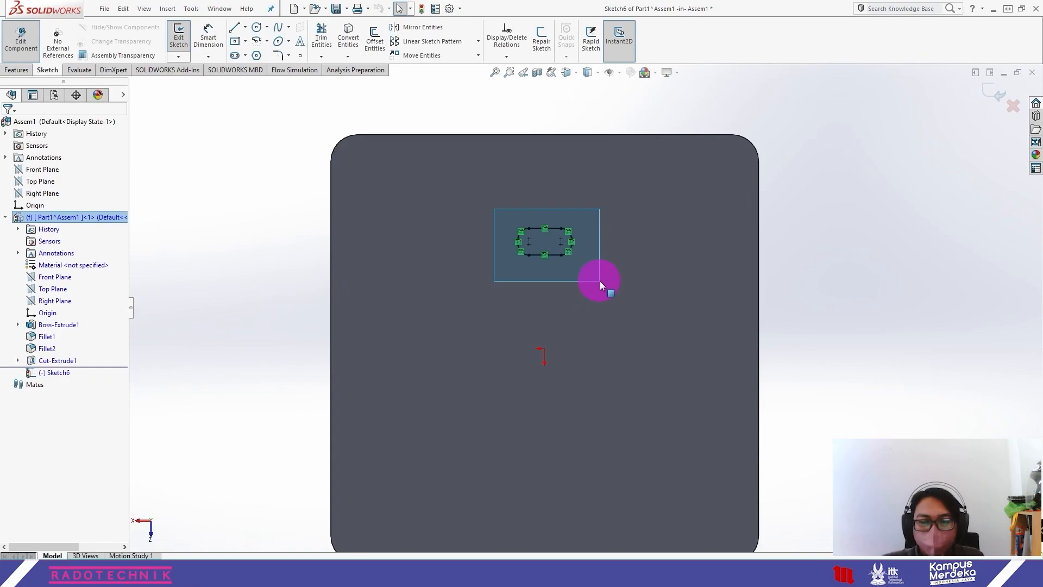
{"action": "left_click_drag", "start_coordinate": [600, 281], "coordinate": [600, 282]}
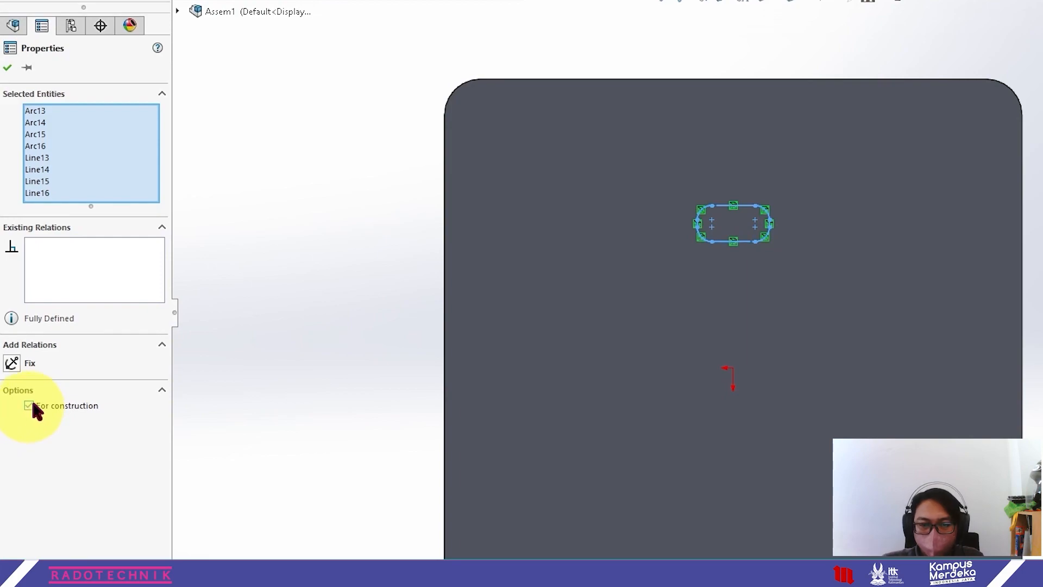
{"action": "left_click", "coordinate": [8, 67]}
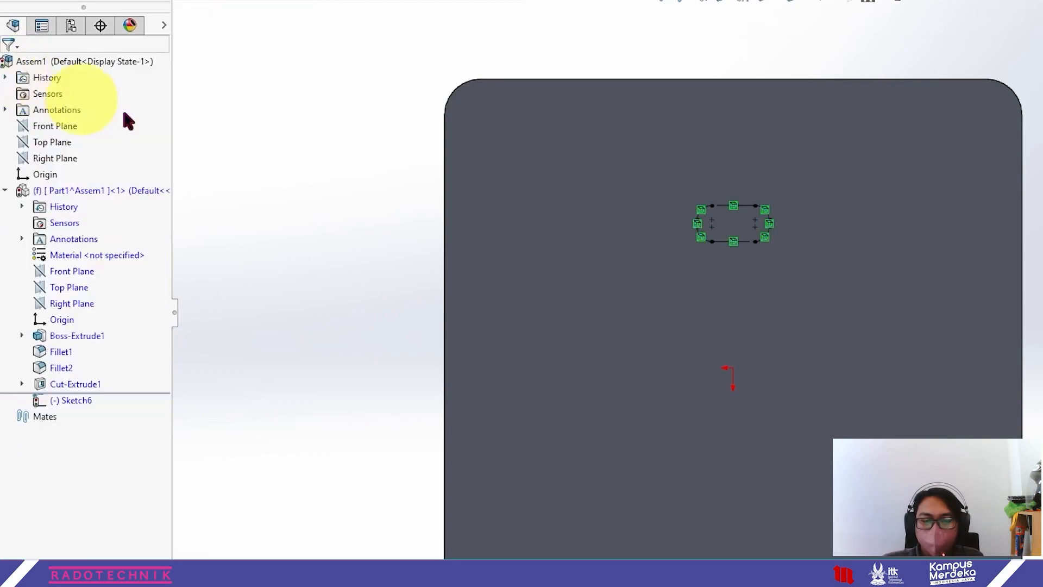
Draw a vertical centerline across the pocket outline, joining the midpoints of its two long straight edges
{"action": "scroll", "coordinate": [730, 221], "scroll_direction": "down", "scroll_amount": 4}
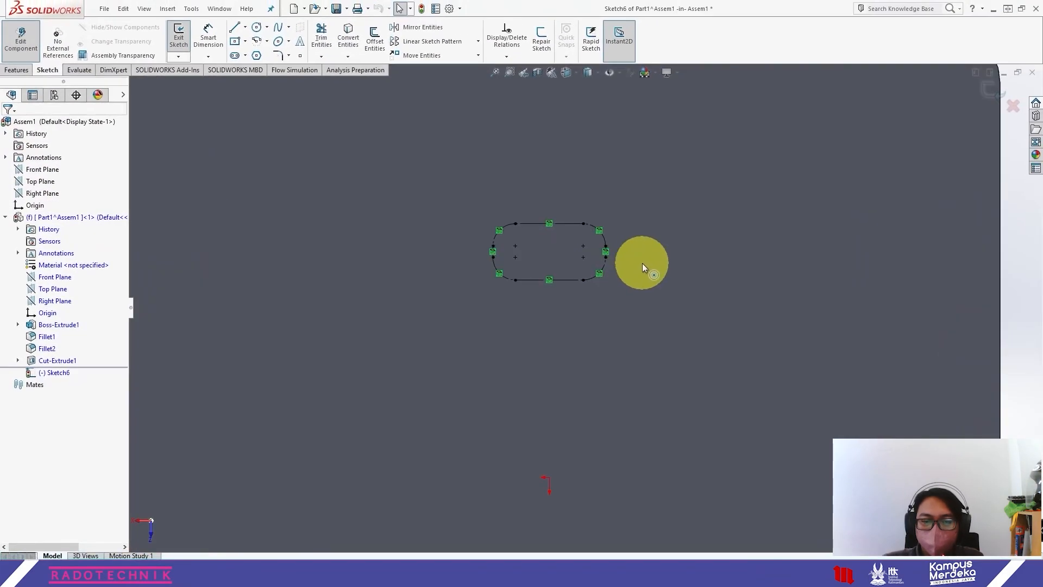
{"action": "scroll", "coordinate": [519, 240], "scroll_direction": "down", "scroll_amount": 2}
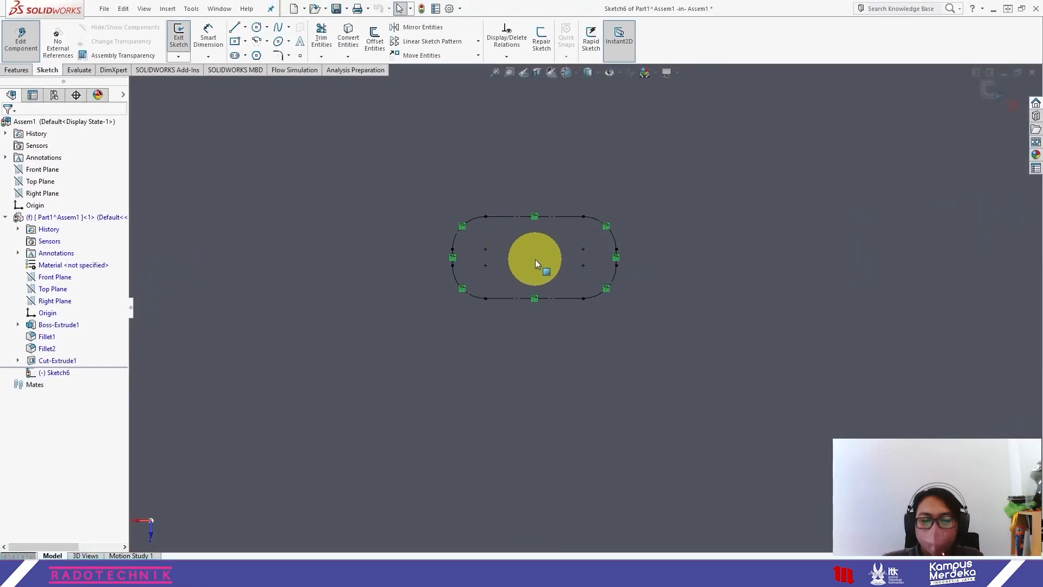
{"action": "scroll", "coordinate": [535, 261], "scroll_direction": "down", "scroll_amount": 1}
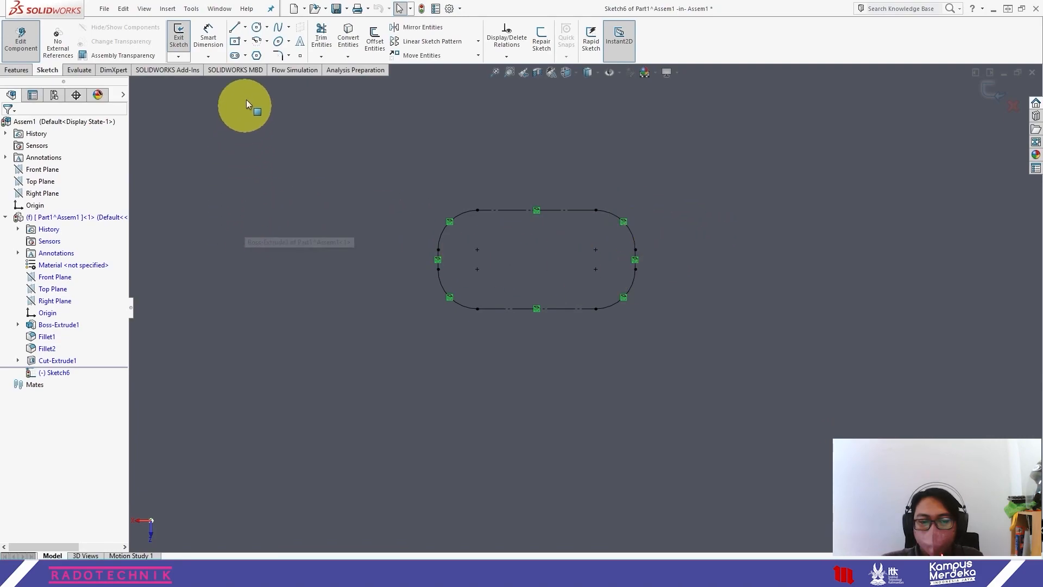
{"action": "left_click", "coordinate": [244, 27]}
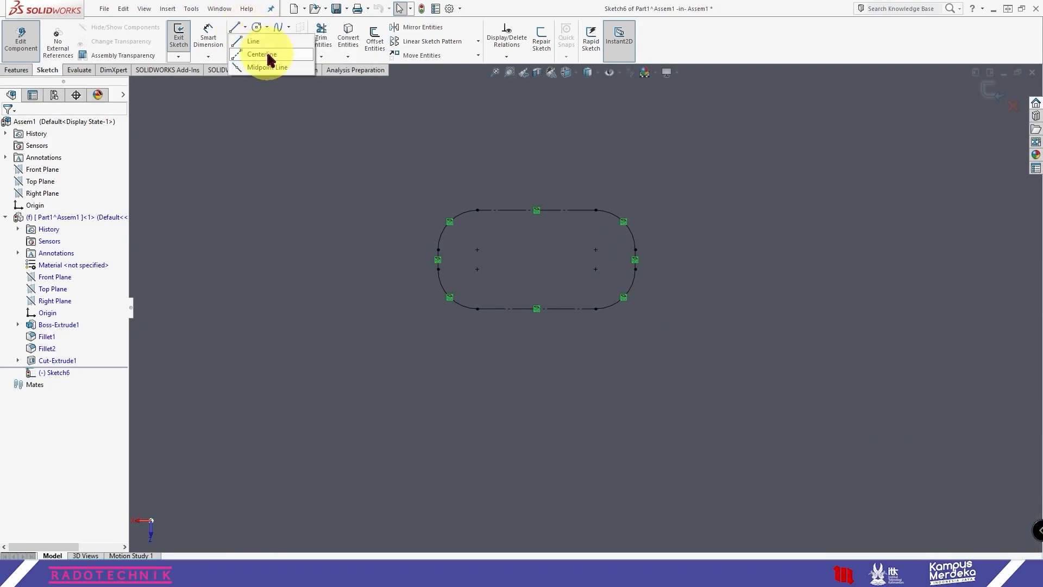
{"action": "left_click", "coordinate": [280, 54]}
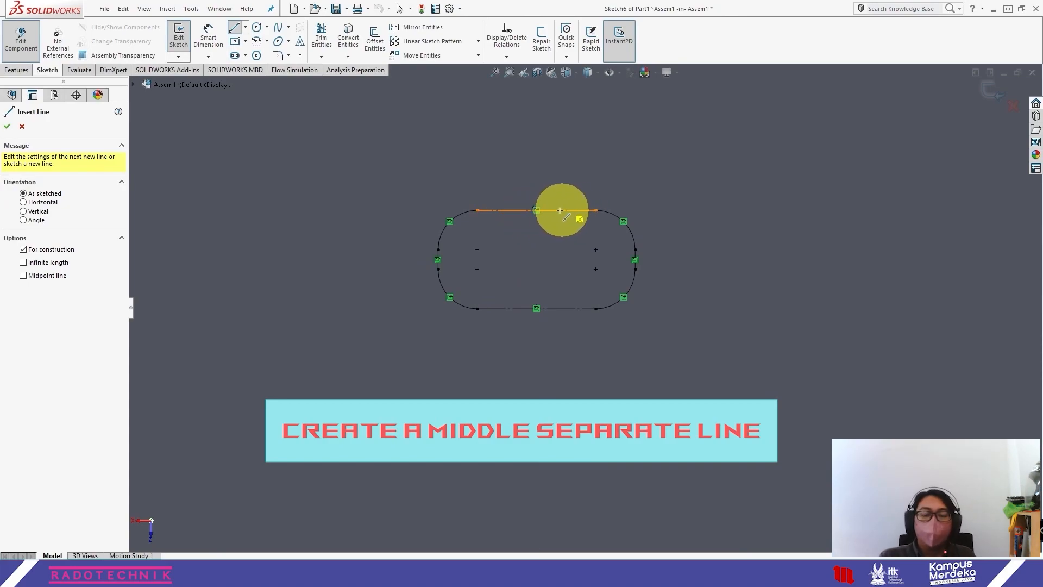
{"action": "left_click", "coordinate": [535, 211]}
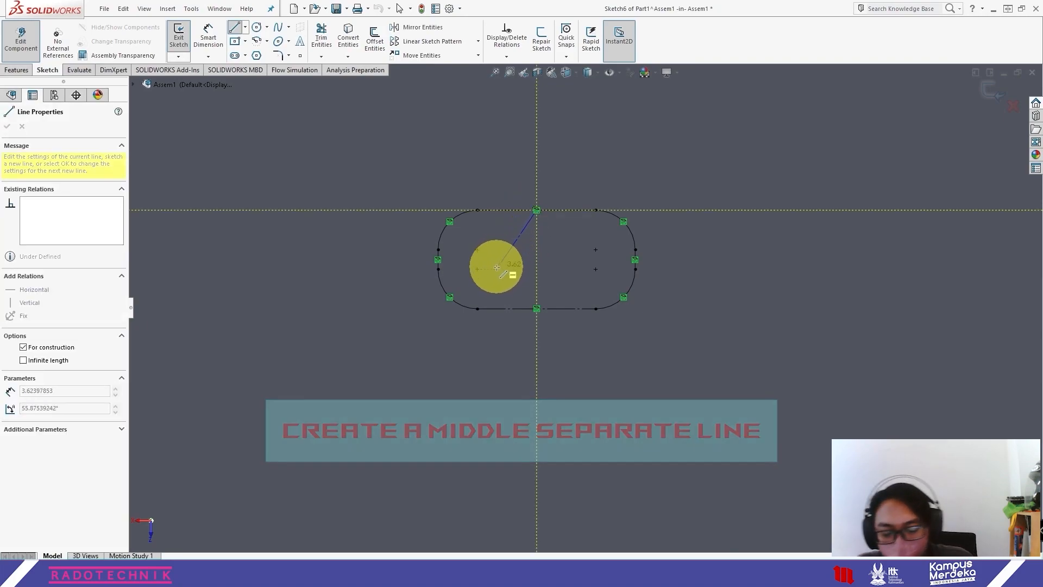
{"action": "left_click", "coordinate": [536, 309]}
{"action": "key", "text": "Escape"}
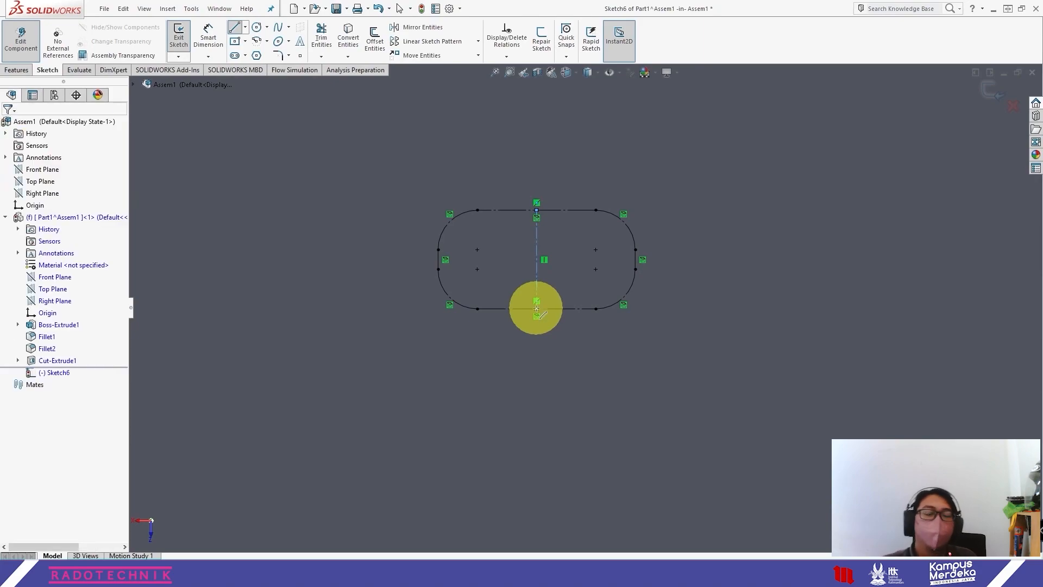
Sketch a circle about 60 mm in diameter centred on the midpoint of the vertical centerline
{"action": "left_click", "coordinate": [255, 31]}
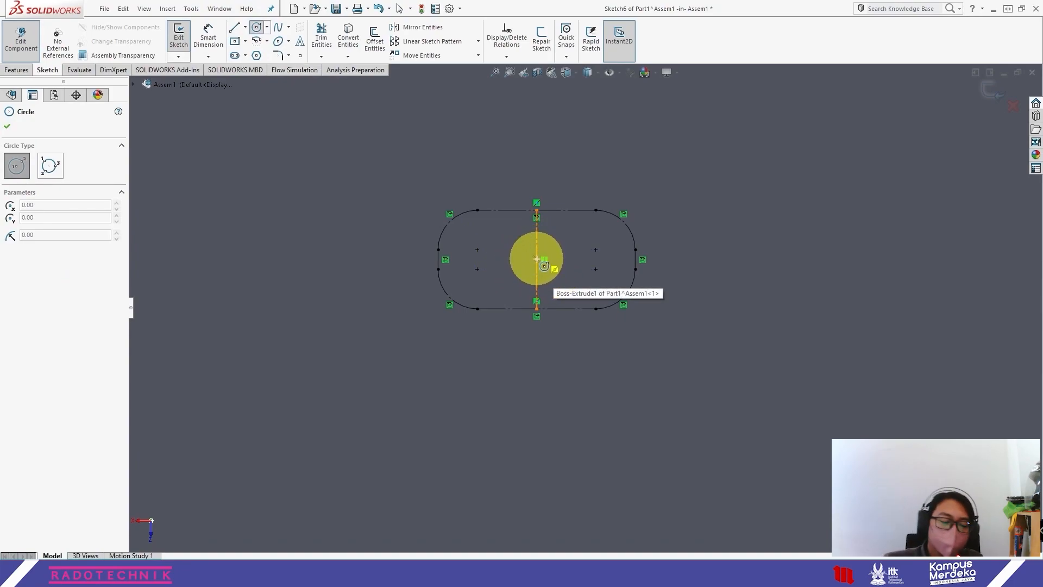
{"action": "left_click", "coordinate": [537, 259]}
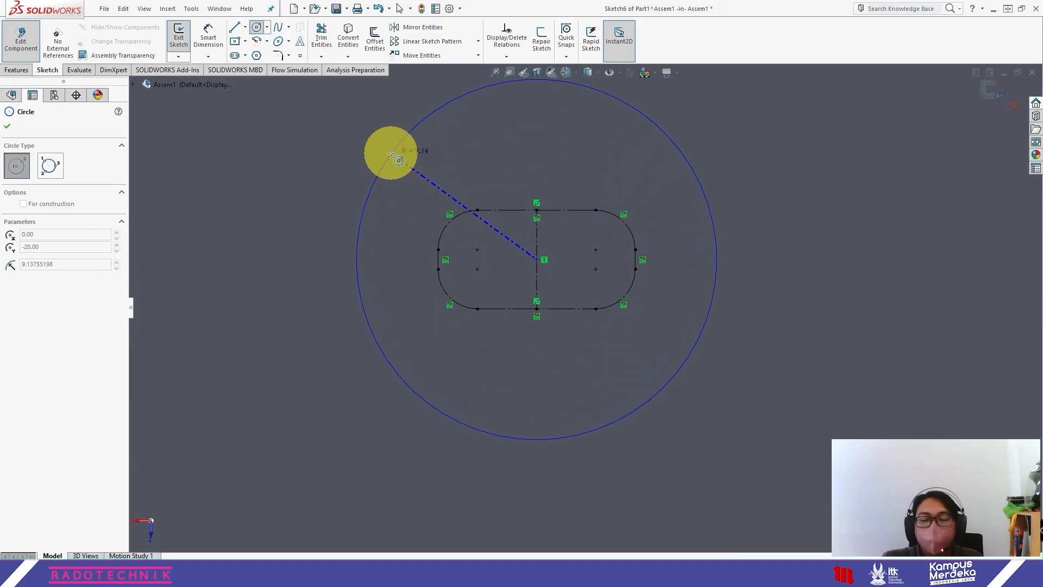
{"action": "scroll", "coordinate": [391, 154], "scroll_direction": "up", "scroll_amount": 5}
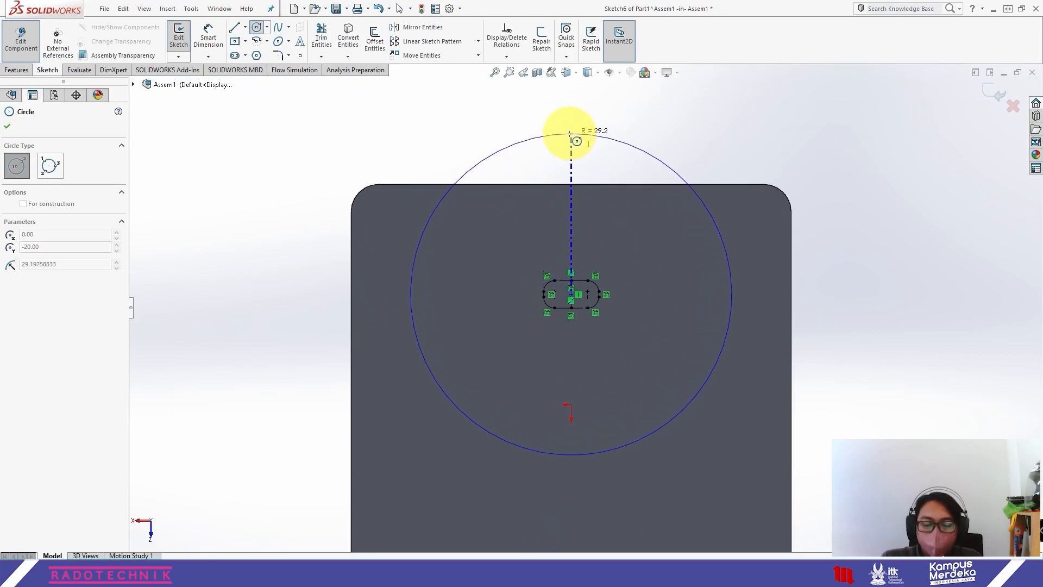
{"action": "left_click", "coordinate": [538, 135]}
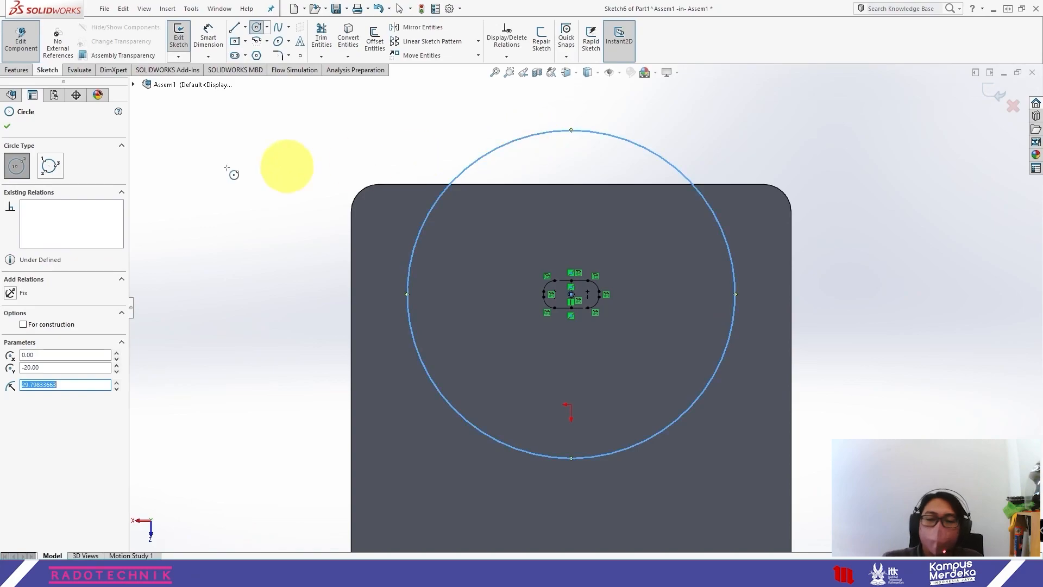
{"action": "left_click", "coordinate": [8, 126]}
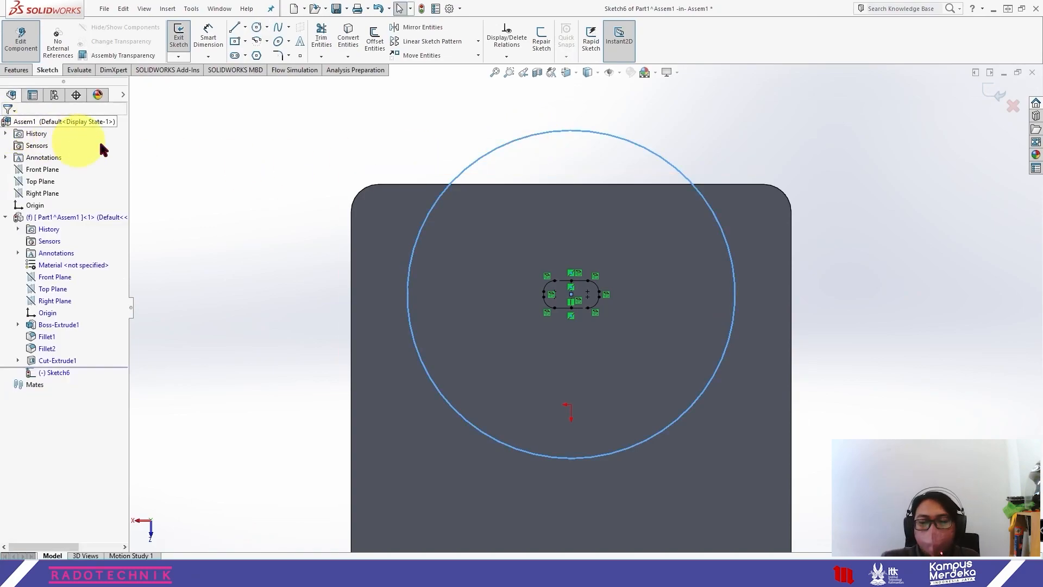
Dimension the circle's diameter and set it to 2 mm
{"action": "left_click", "coordinate": [206, 38]}
{"action": "left_click", "coordinate": [461, 170]}
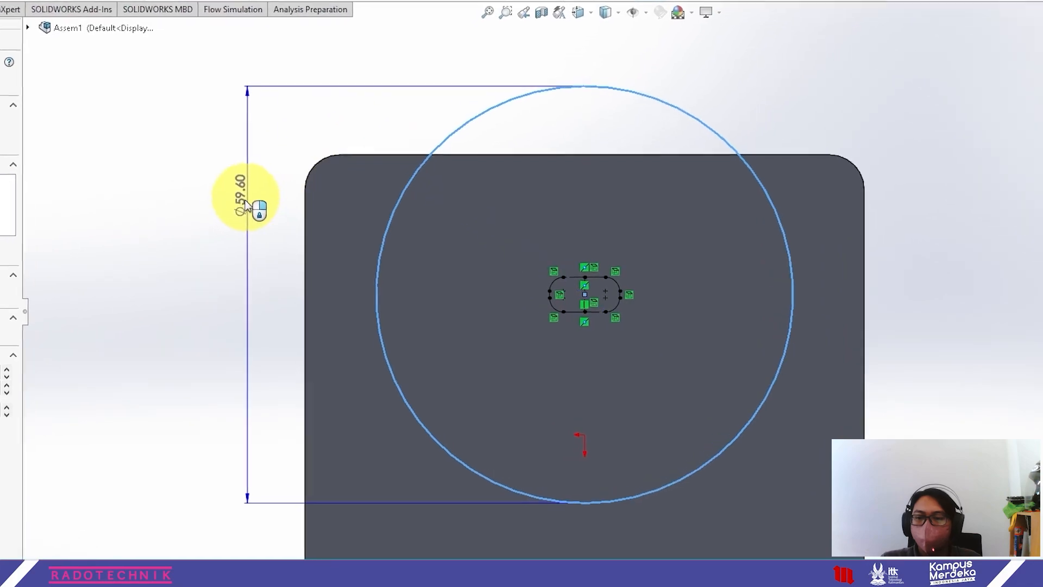
{"action": "left_click", "coordinate": [233, 261]}
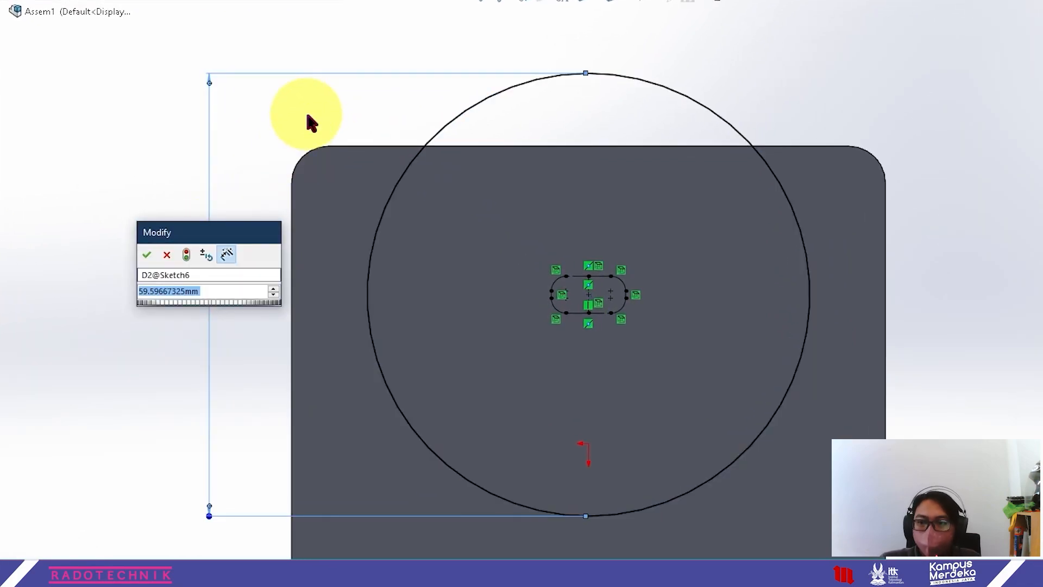
{"action": "type", "text": "2mm"}
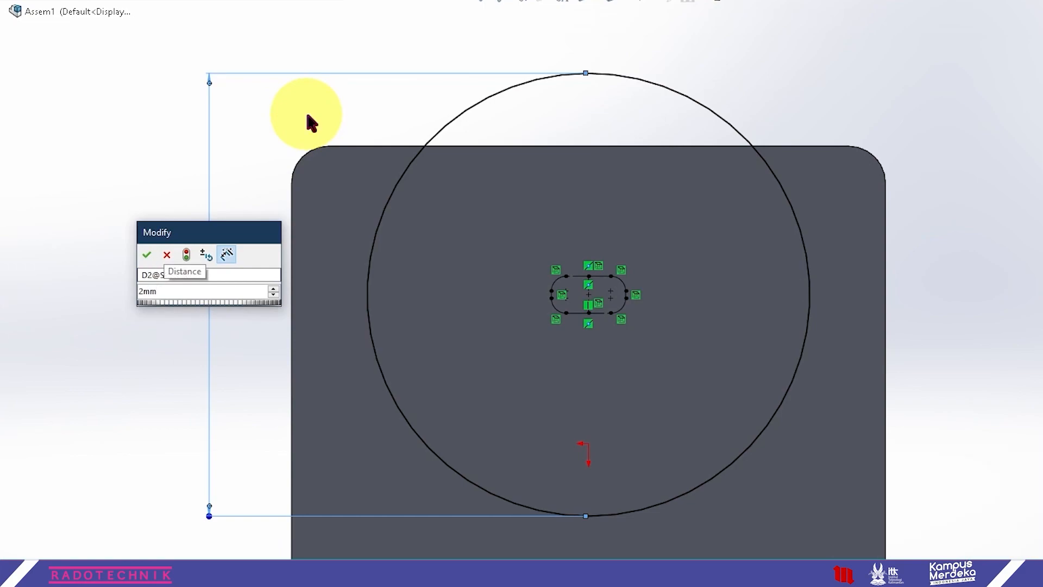
{"action": "key", "text": "Return"}
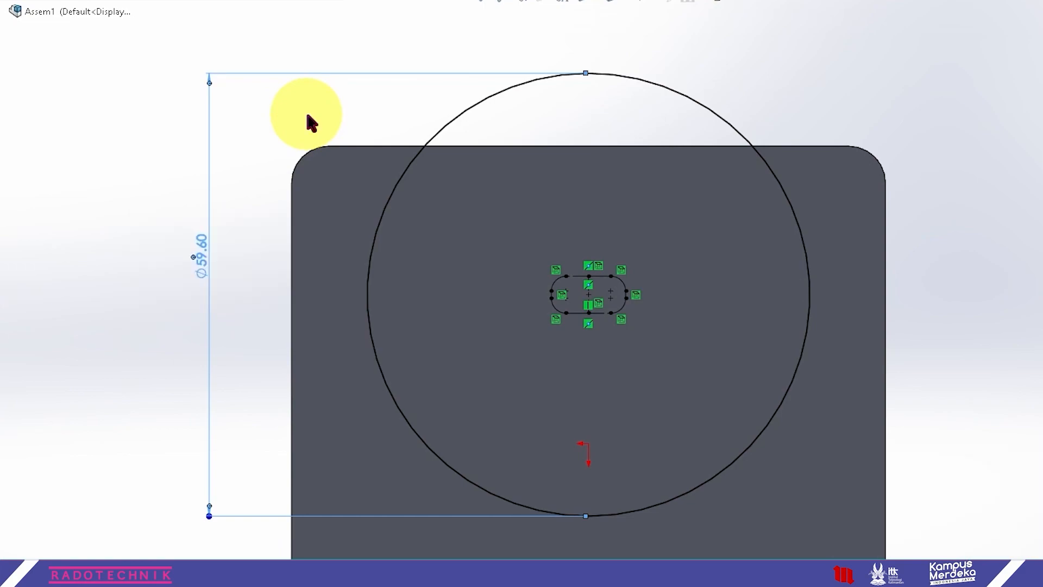
{"action": "scroll", "coordinate": [604, 301], "scroll_direction": "down", "scroll_amount": 5}
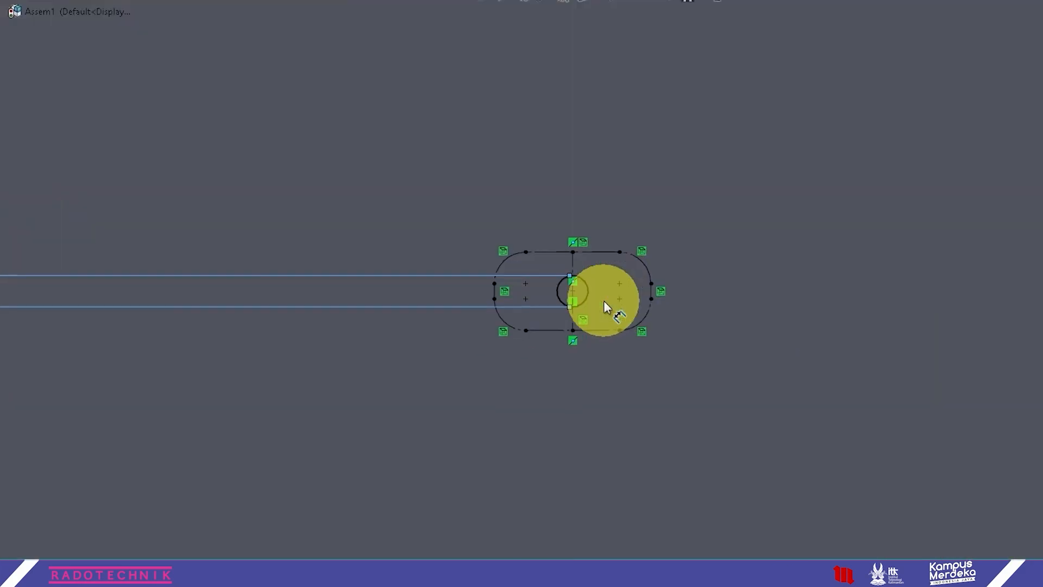
{"action": "scroll", "coordinate": [591, 308], "scroll_direction": "up", "scroll_amount": 2}
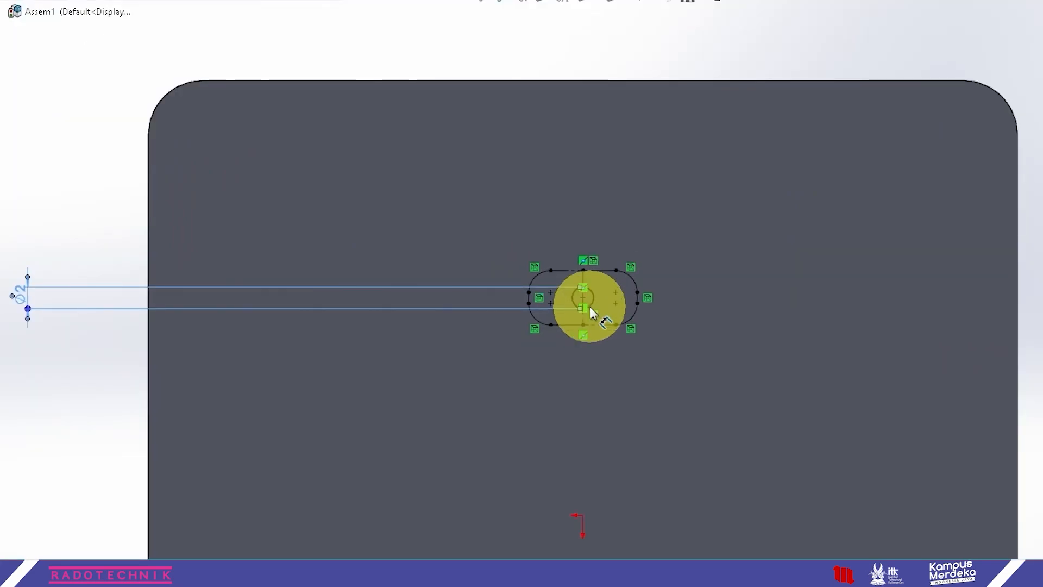
Move the diameter dimension close beside the pocket outline and exit the underside sketch
{"action": "left_click", "coordinate": [75, 308]}
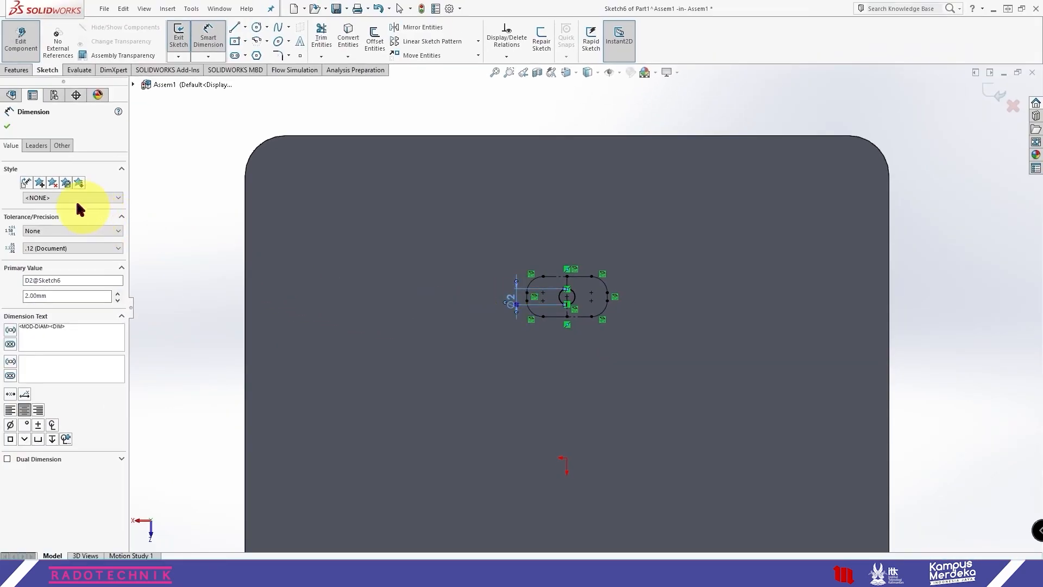
{"action": "left_click", "coordinate": [8, 127]}
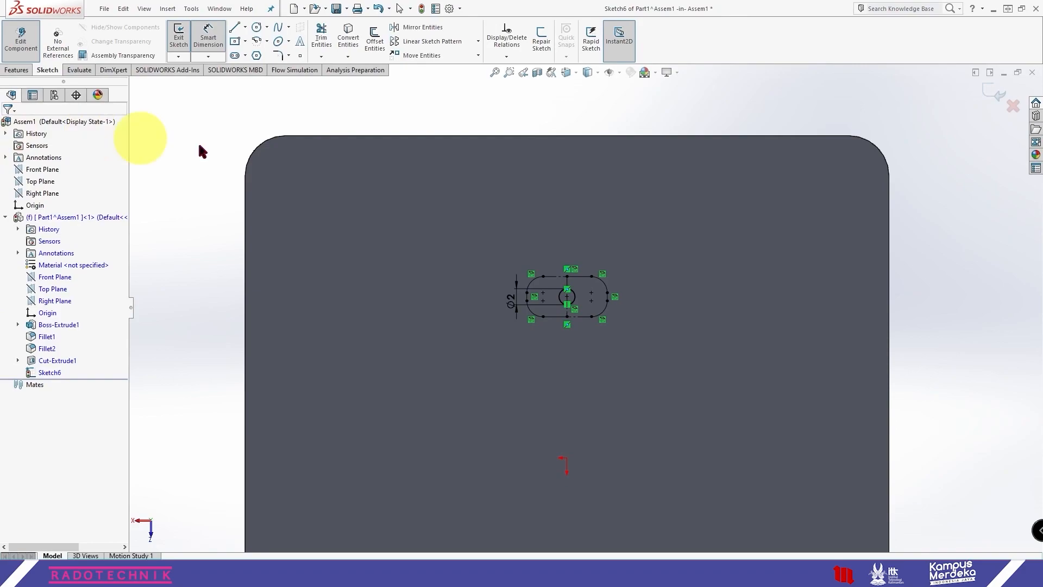
{"action": "left_click", "coordinate": [988, 96]}
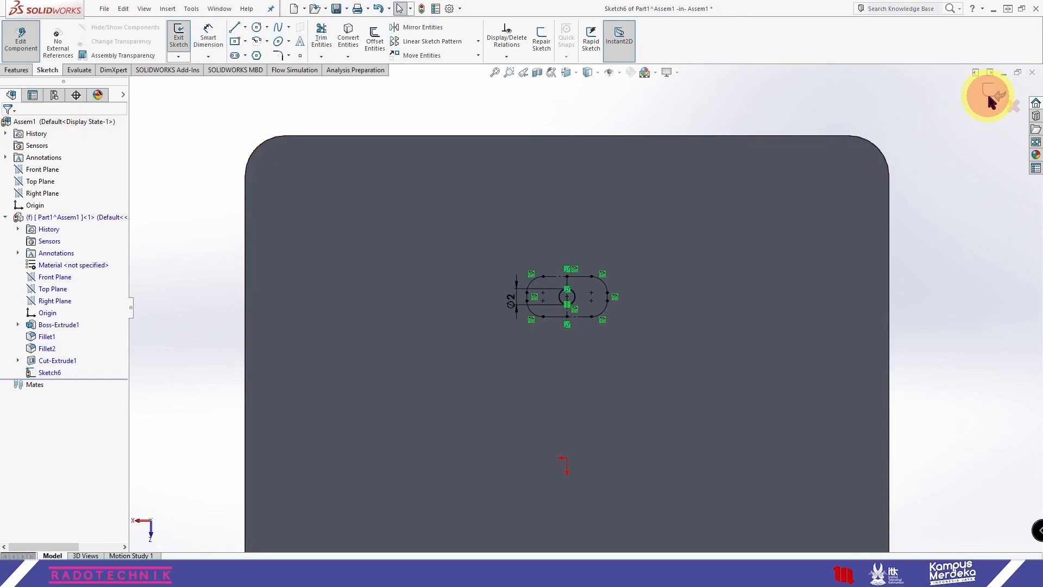
Start a counterbore hole with the Hole Wizard, using the ISO standard and the Slotted Cheese Head ISO 1207 type
{"action": "middle_click_drag", "start_coordinate": [591, 344], "coordinate": [615, 400]}
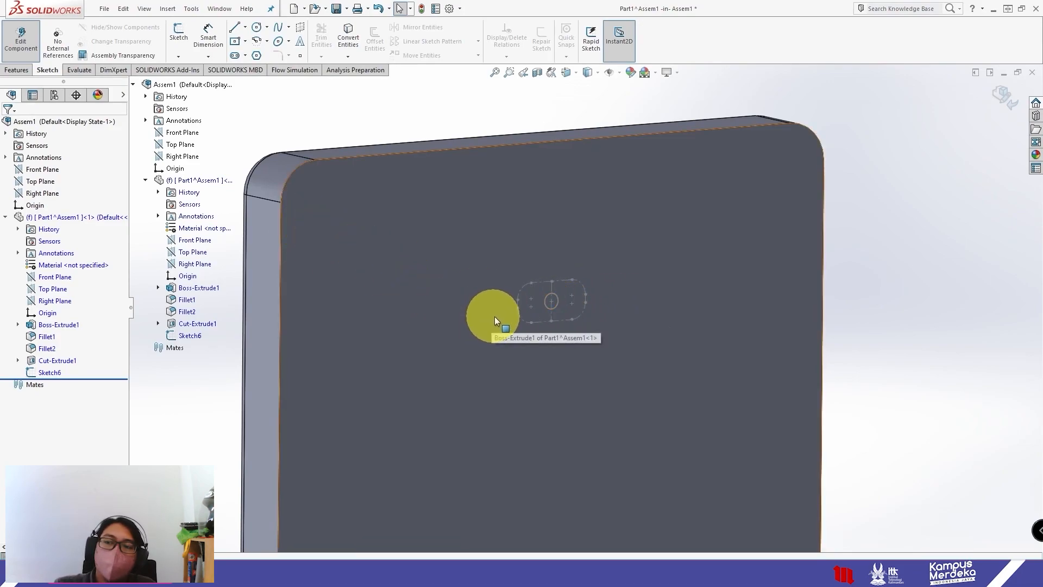
{"action": "scroll", "coordinate": [676, 361], "scroll_direction": "up", "scroll_amount": 6}
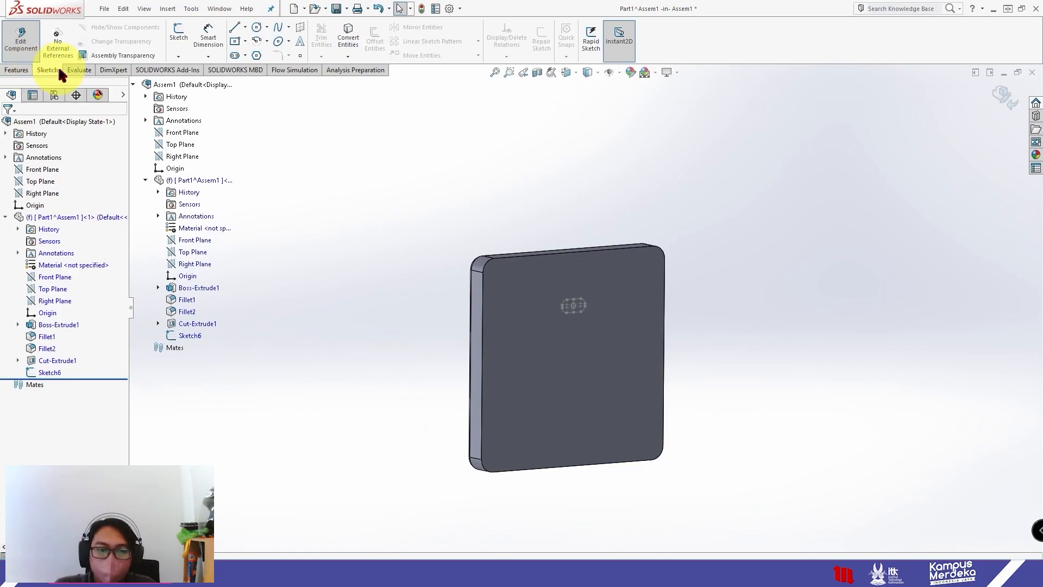
{"action": "left_click", "coordinate": [24, 69]}
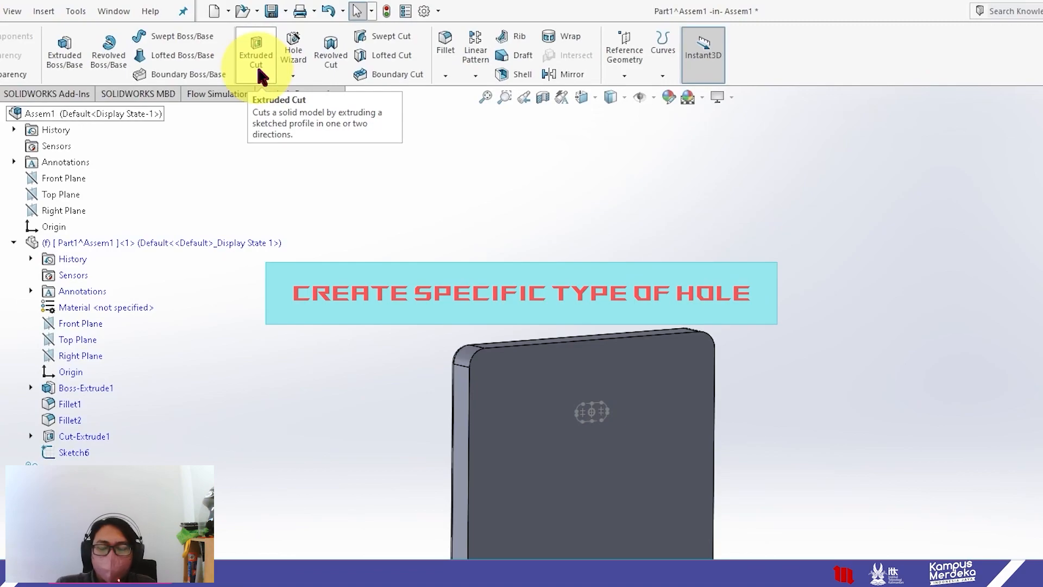
{"action": "left_click", "coordinate": [295, 77]}
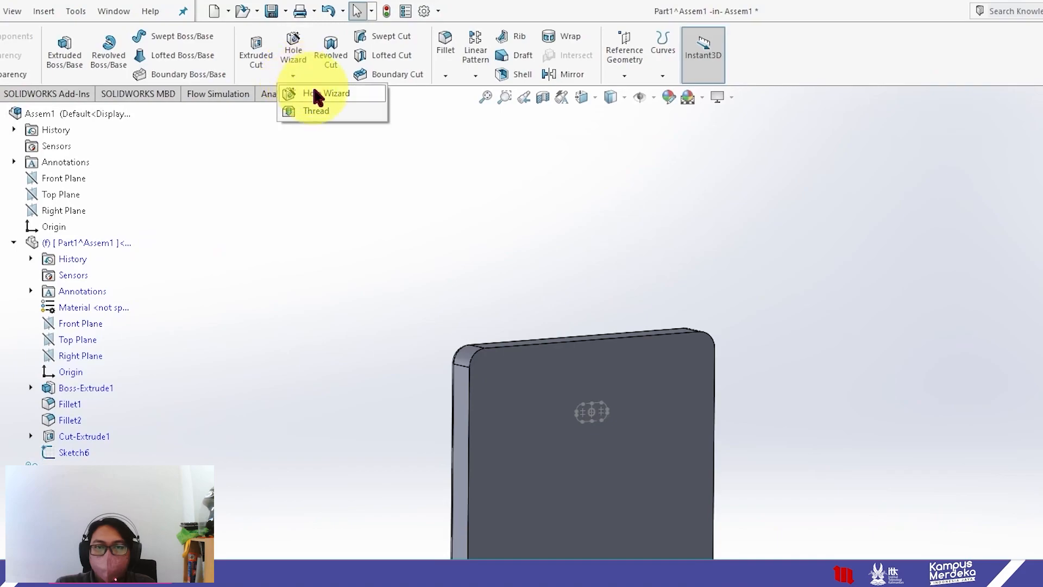
{"action": "left_click", "coordinate": [320, 95]}
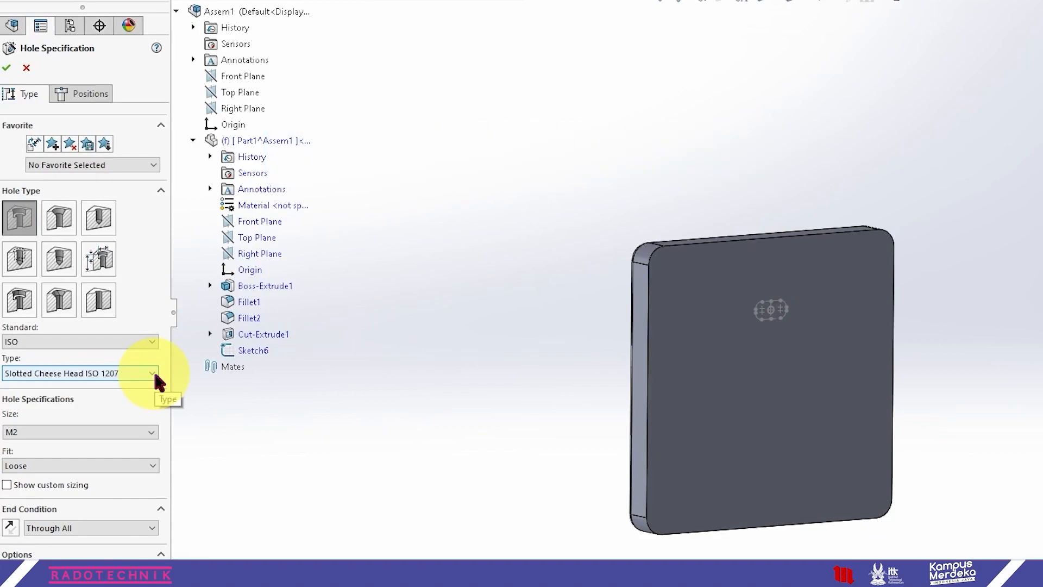
{"action": "left_click", "coordinate": [154, 375]}
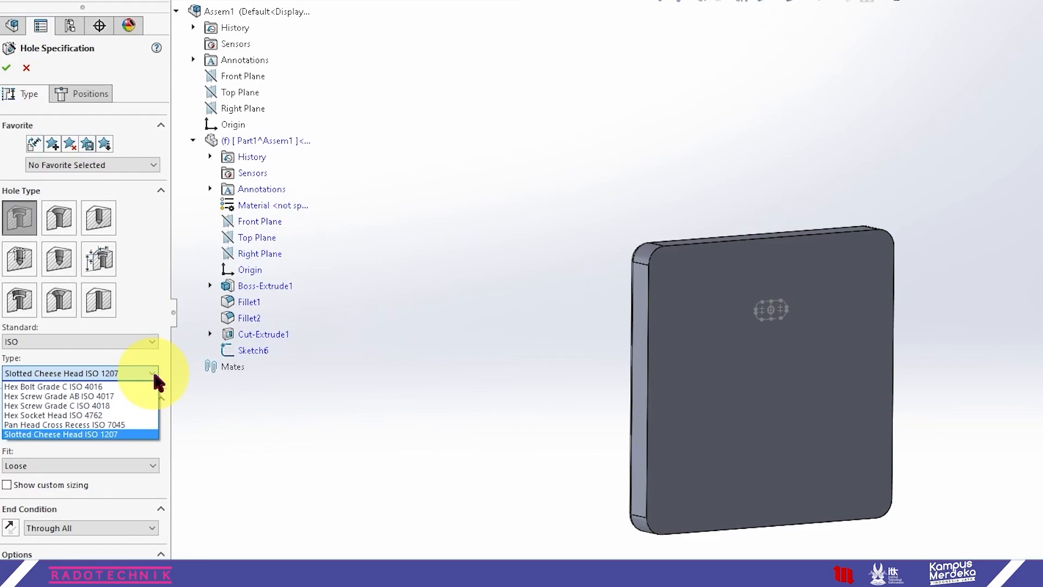
{"action": "left_click", "coordinate": [154, 375]}
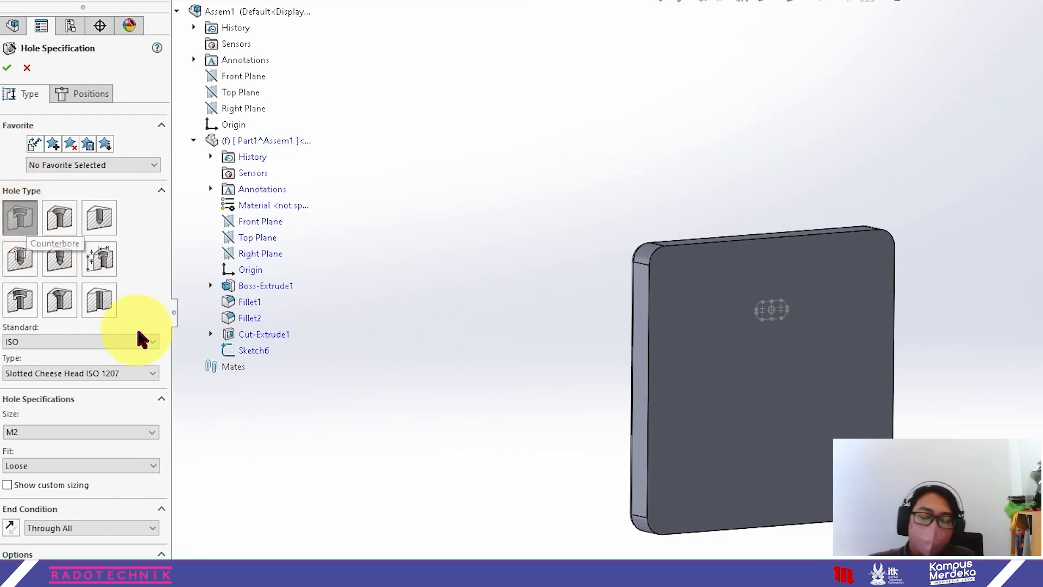
{"action": "left_click", "coordinate": [134, 347]}
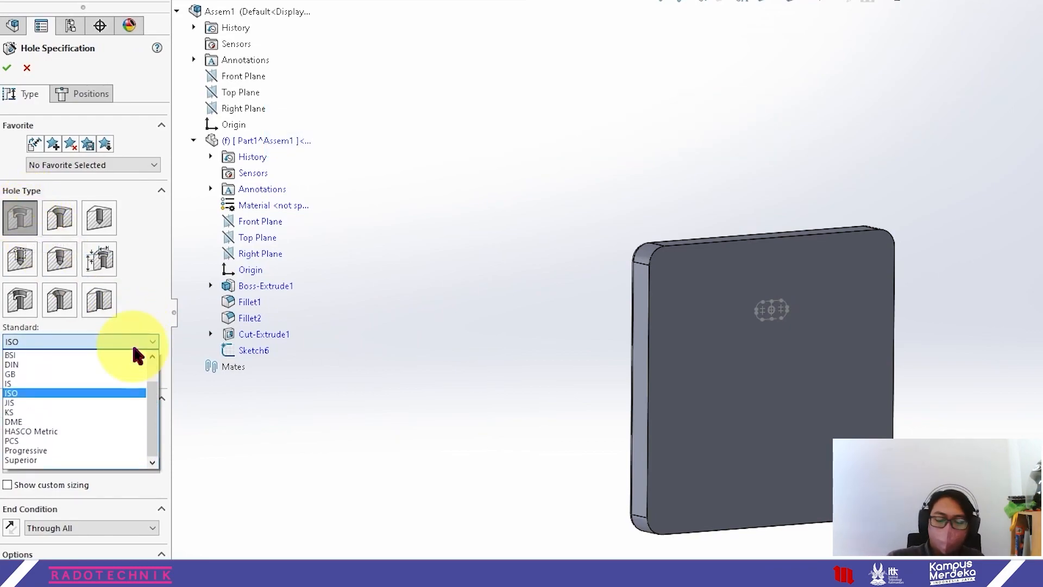
{"action": "left_click", "coordinate": [92, 392]}
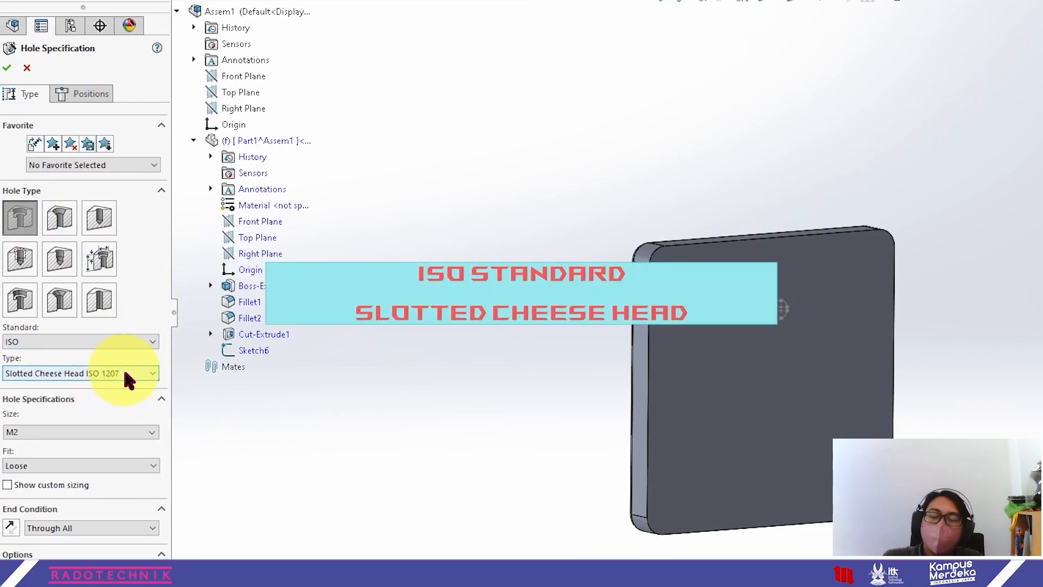
{"action": "left_click", "coordinate": [144, 374]}
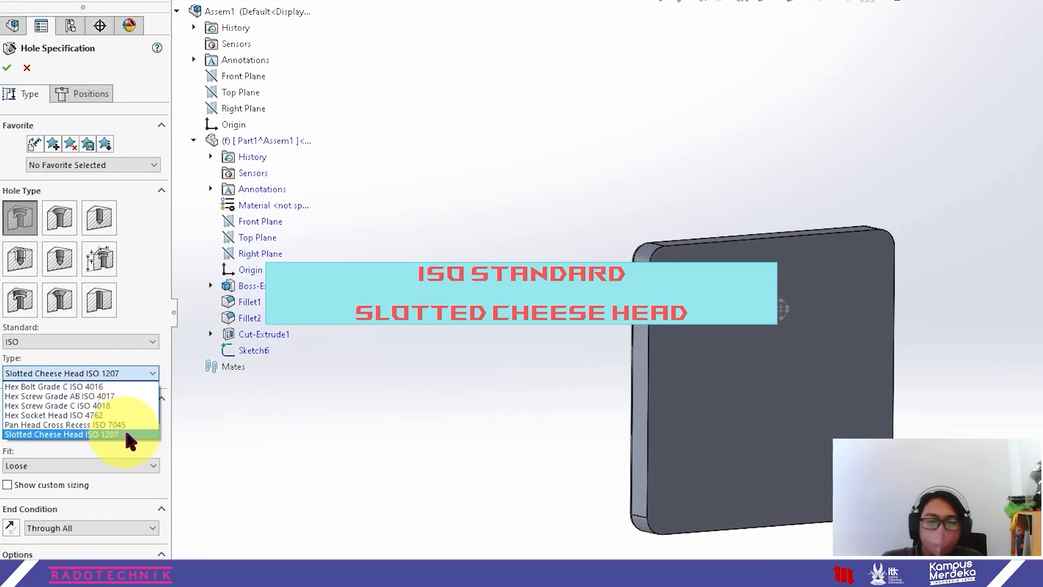
{"action": "left_click", "coordinate": [130, 434]}
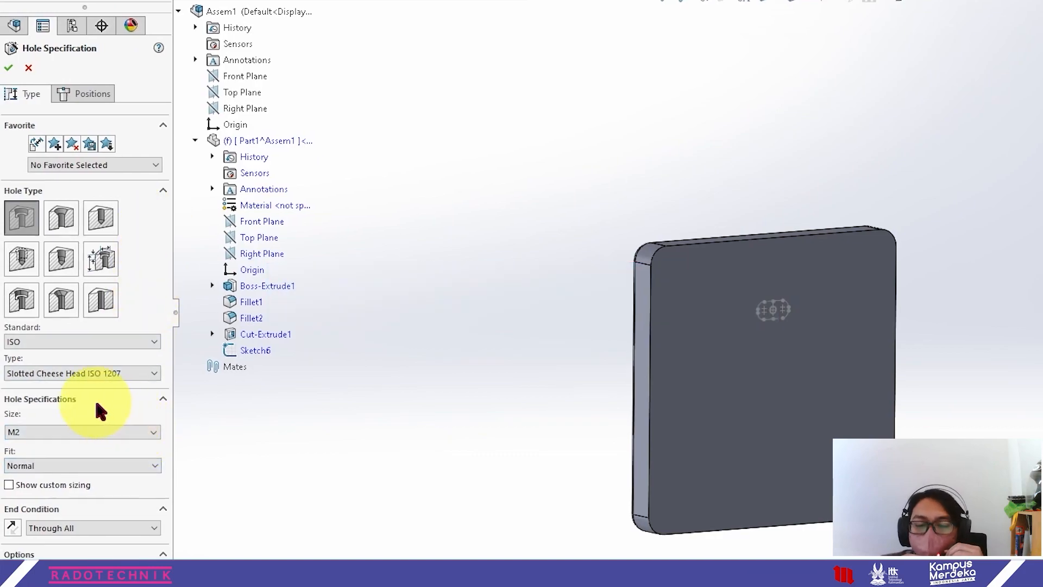
Set the counterbore hole's size to M2 with a Normal fit
{"action": "left_click", "coordinate": [129, 431]}
{"action": "left_click", "coordinate": [90, 450]}
{"action": "left_click", "coordinate": [120, 468]}
{"action": "left_click", "coordinate": [118, 487]}
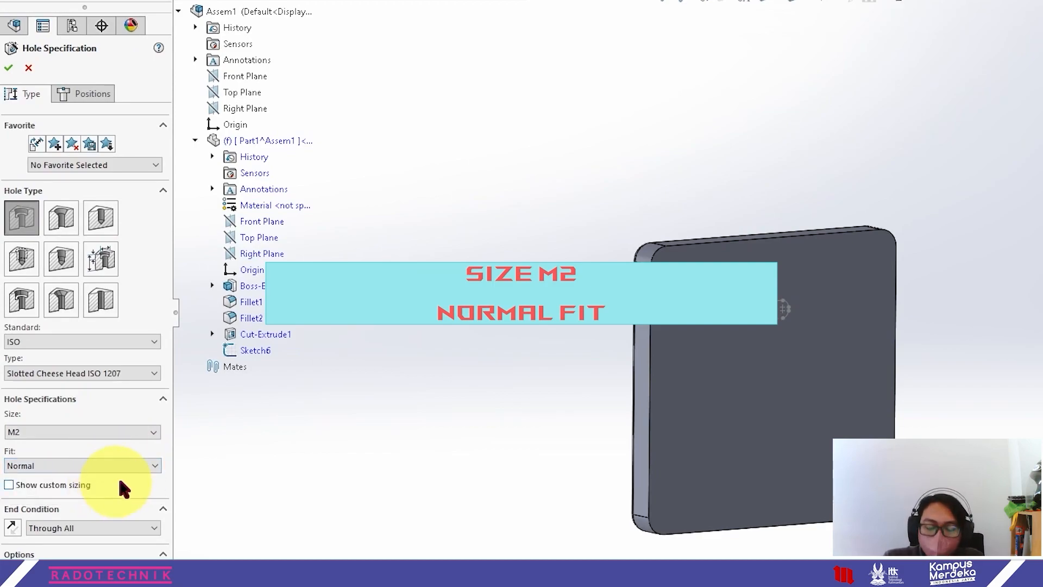
Position the counterbore hole on the underside at the centre of the sketched circle and finish the hole feature
{"action": "left_click", "coordinate": [83, 96]}
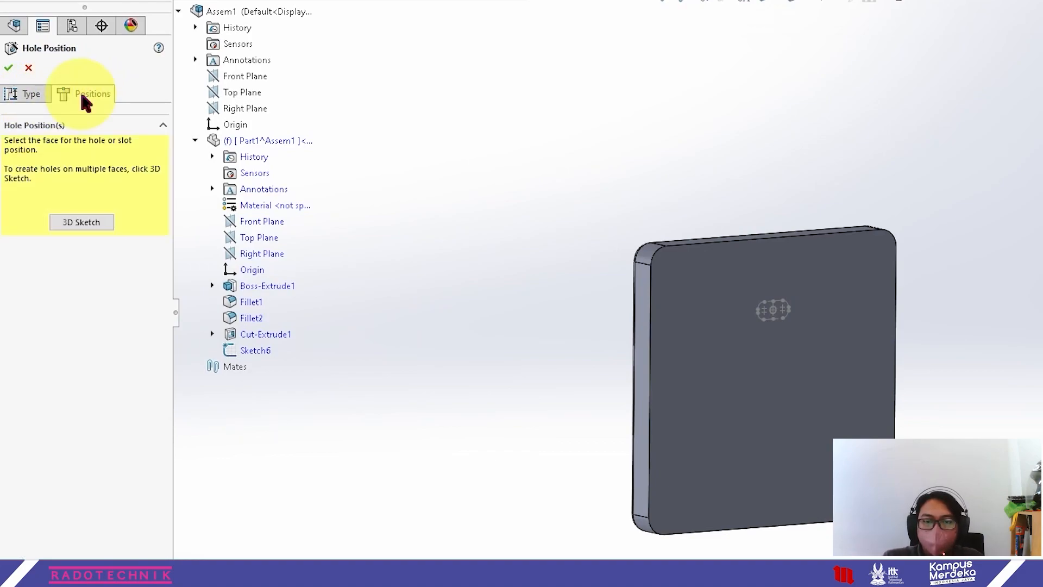
{"action": "left_click", "coordinate": [83, 223]}
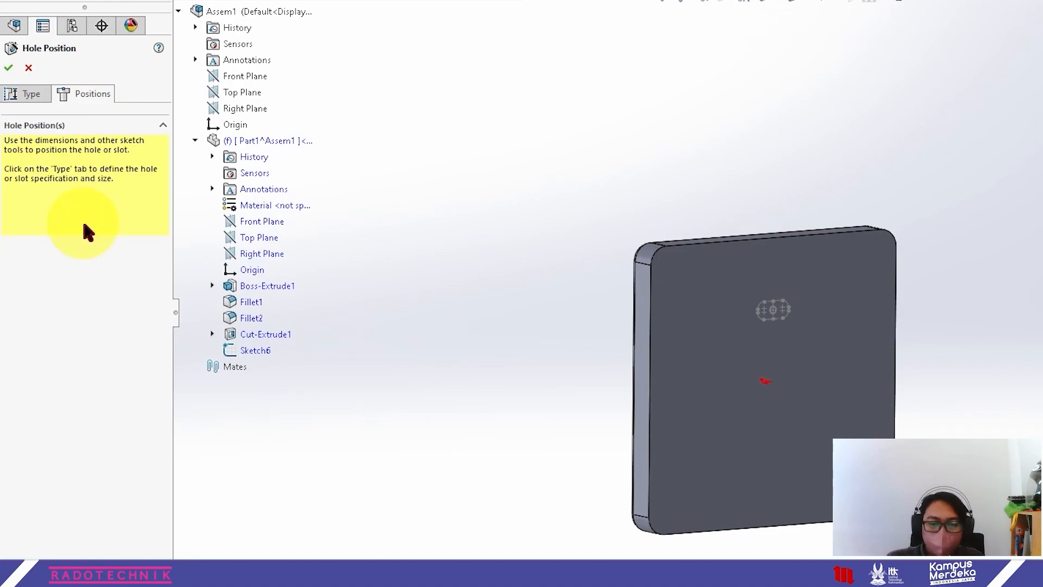
{"action": "scroll", "coordinate": [817, 344], "scroll_direction": "down", "scroll_amount": 8}
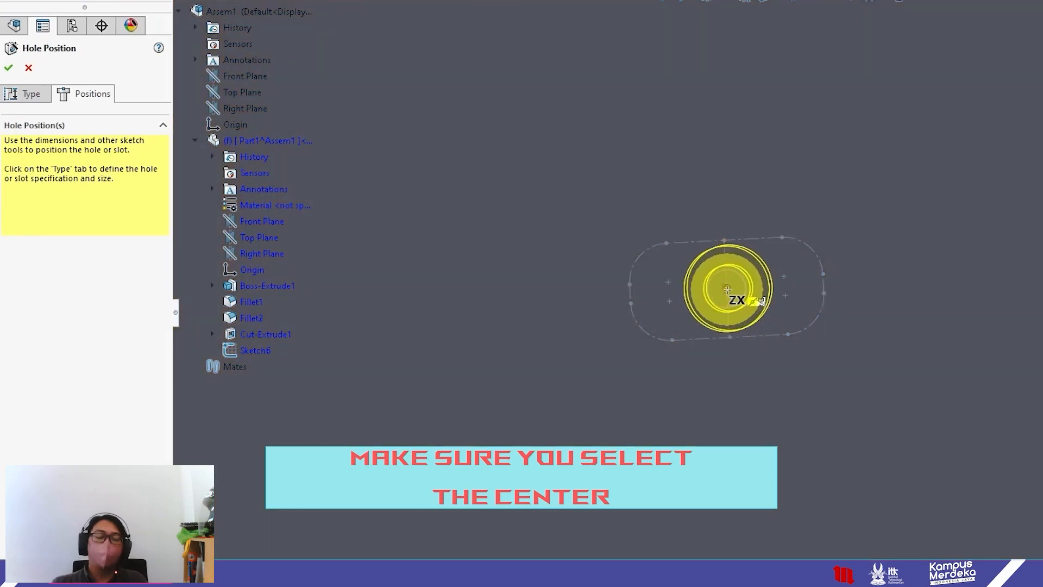
{"action": "left_click", "coordinate": [728, 288]}
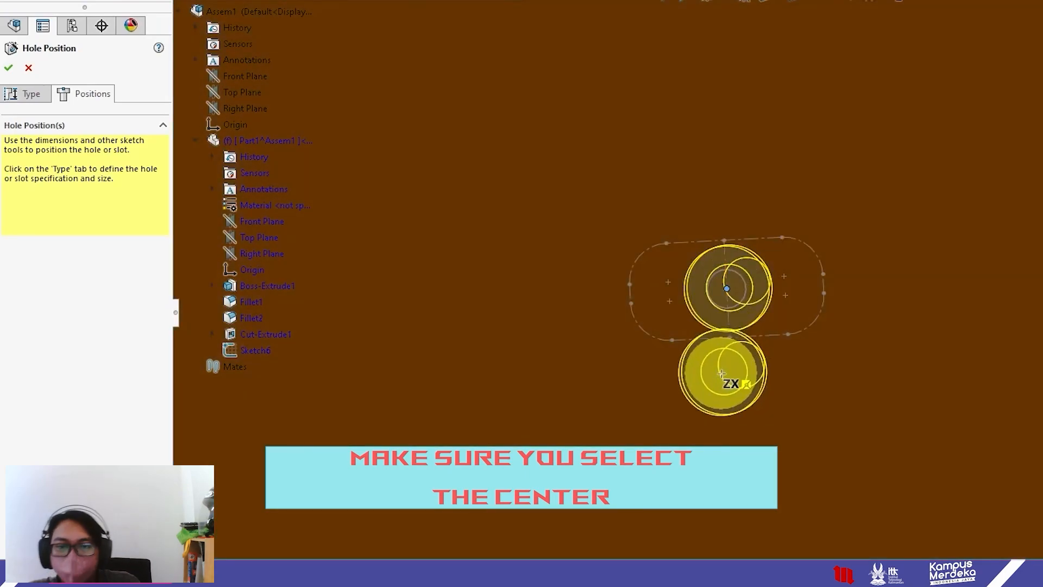
{"action": "mouse_move", "coordinate": [790, 366]}
{"action": "middle_mouse_down"}
{"action": "mouse_move", "coordinate": [808, 367]}
{"action": "mouse_move", "coordinate": [815, 408]}
{"action": "middle_mouse_up"}
{"action": "scroll", "coordinate": [814, 408], "scroll_direction": "up", "scroll_amount": 3}
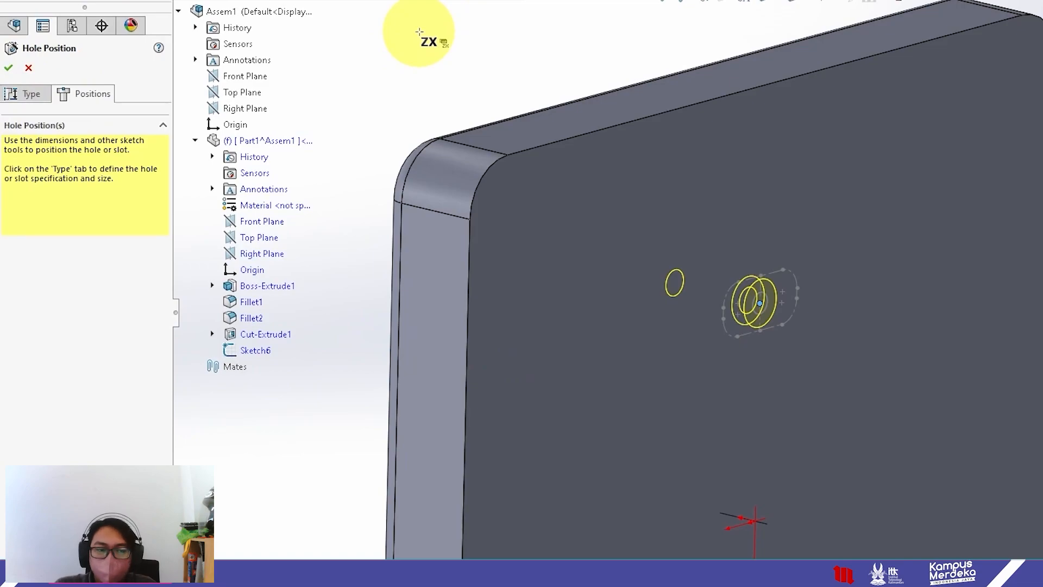
{"action": "mouse_move", "coordinate": [426, 42]}
{"action": "middle_mouse_down"}
{"action": "mouse_move", "coordinate": [475, 13]}
{"action": "mouse_move", "coordinate": [449, 18]}
{"action": "mouse_move", "coordinate": [473, 86]}
{"action": "mouse_move", "coordinate": [412, 58]}
{"action": "mouse_move", "coordinate": [430, 138]}
{"action": "mouse_move", "coordinate": [443, 59]}
{"action": "middle_mouse_up"}
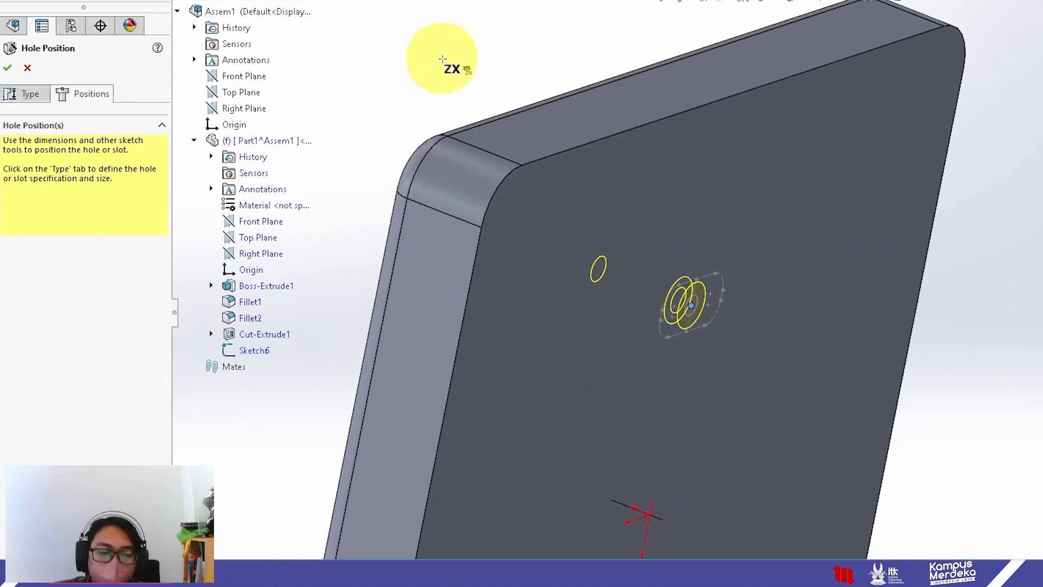
{"action": "left_click", "coordinate": [9, 70]}
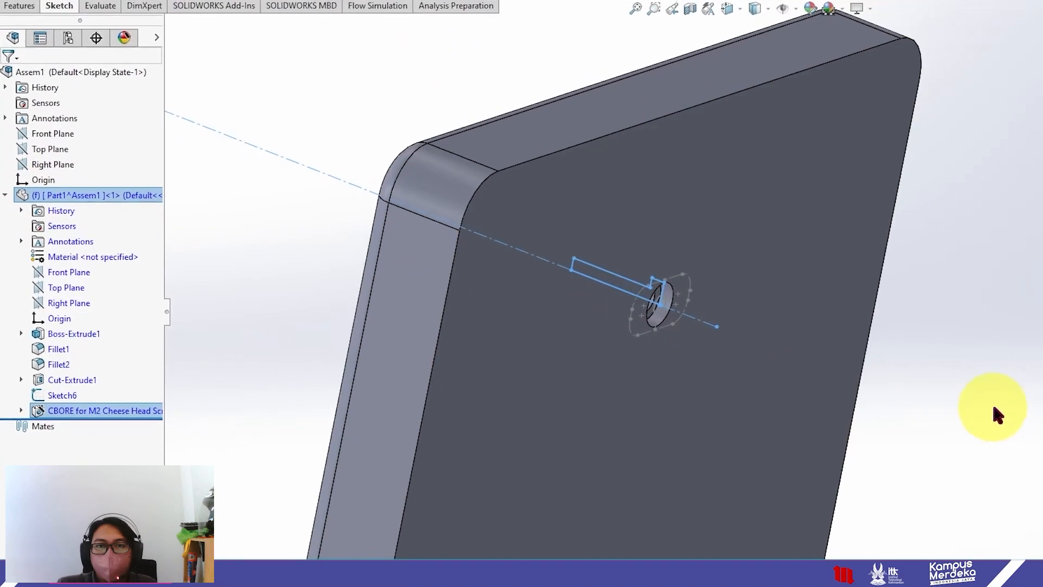
Hide the underside reference sketch with the pocket outline around the counterbored hole
{"action": "middle_click_drag", "start_coordinate": [804, 435], "coordinate": [451, 253]}
{"action": "scroll", "coordinate": [446, 277], "scroll_direction": "down", "scroll_amount": 2}
{"action": "scroll", "coordinate": [539, 283], "scroll_direction": "up", "scroll_amount": 6}
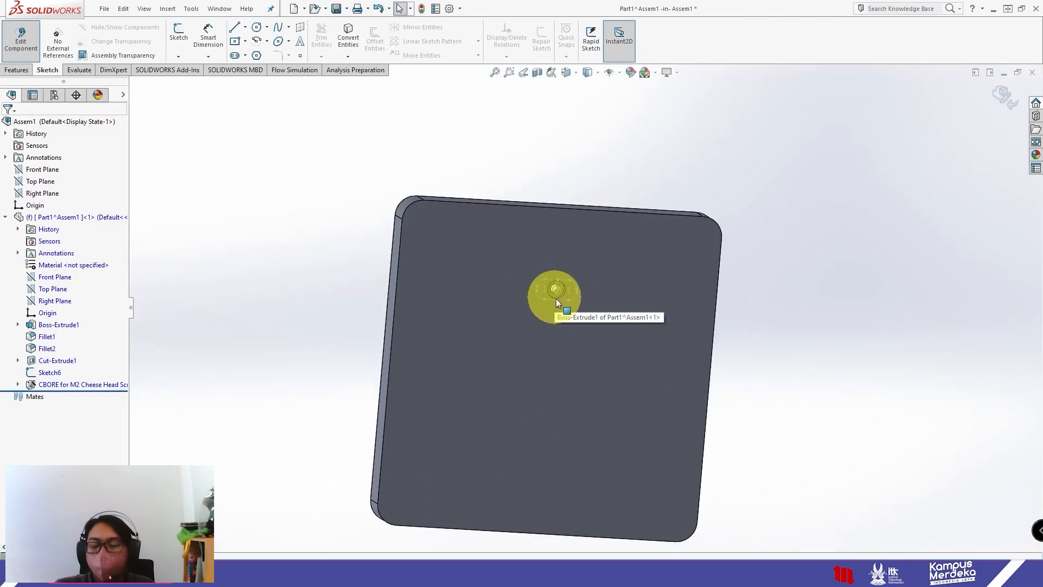
{"action": "scroll", "coordinate": [598, 352], "scroll_direction": "down", "scroll_amount": 3}
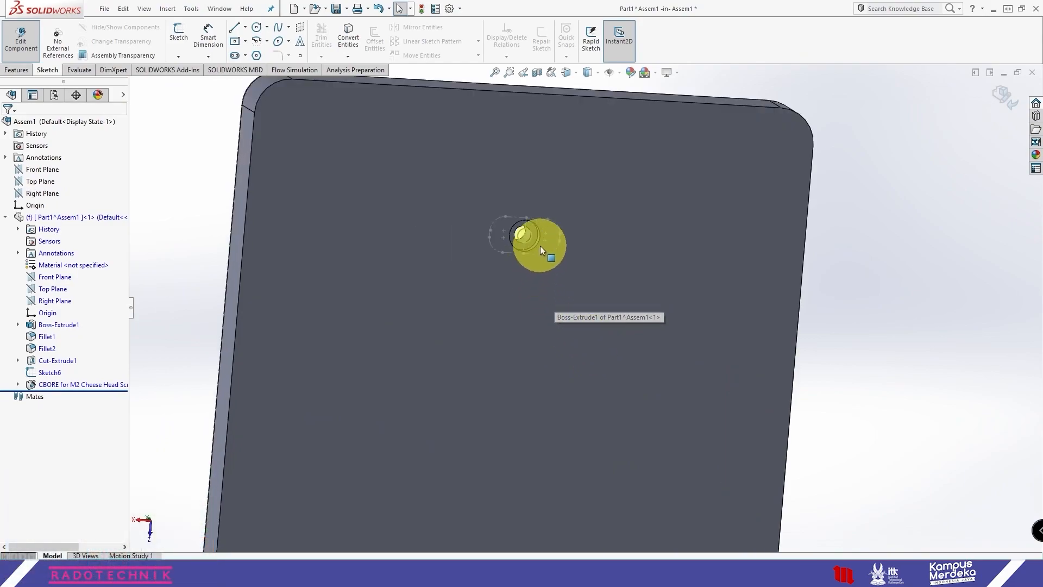
{"action": "scroll", "coordinate": [534, 249], "scroll_direction": "down", "scroll_amount": 4}
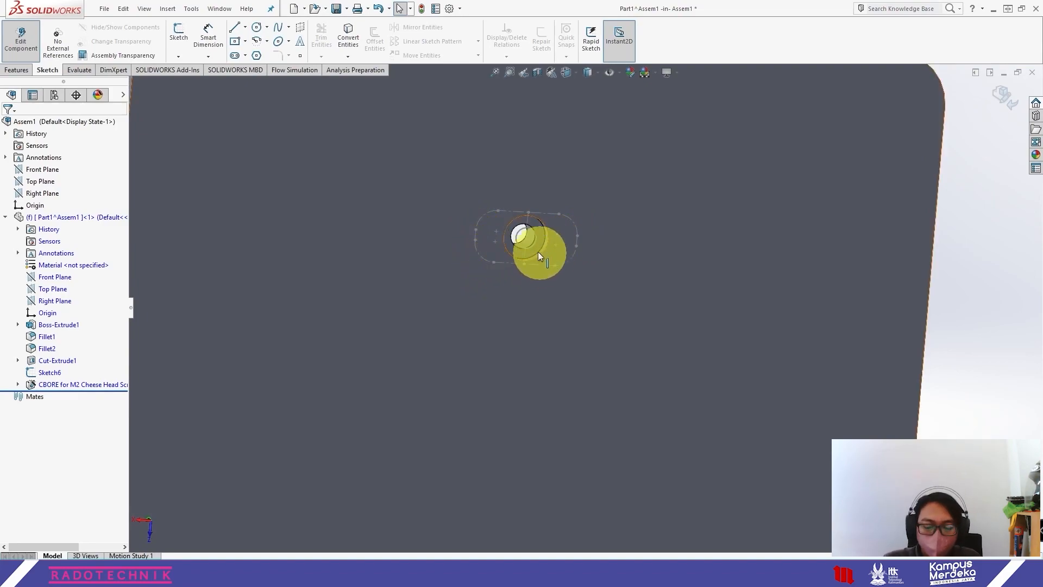
{"action": "scroll", "coordinate": [525, 234], "scroll_direction": "down", "scroll_amount": 3}
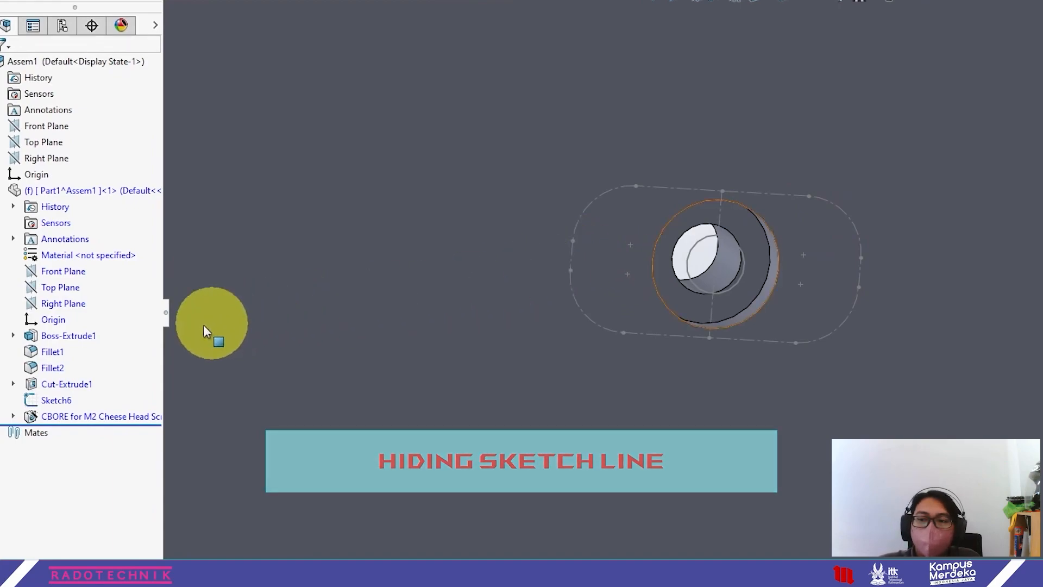
{"action": "left_click", "coordinate": [63, 405]}
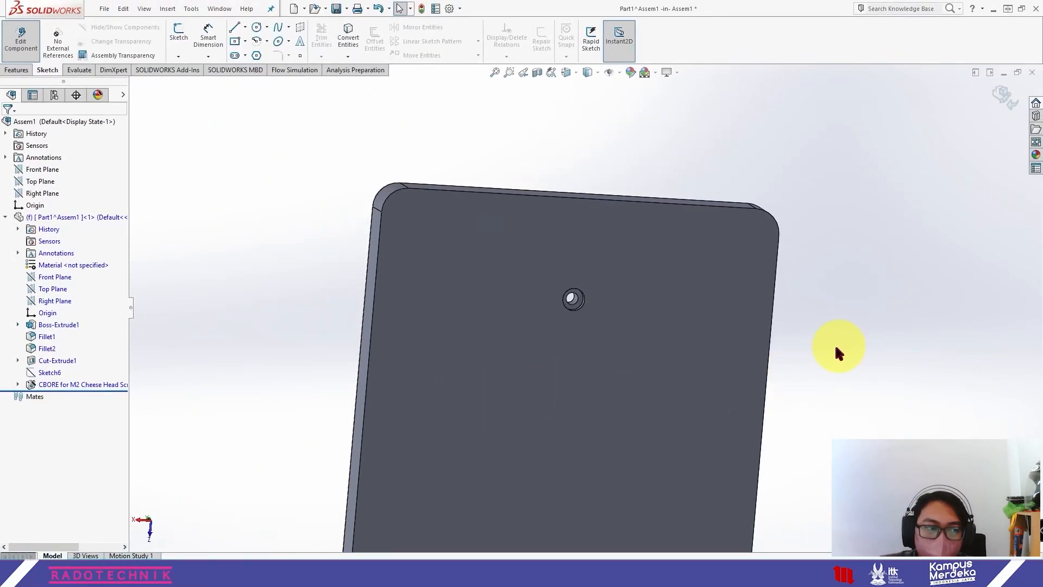
Start a new sketch on the base plate's top face and orient the view normal to it
{"action": "middle_click_drag", "start_coordinate": [624, 315], "coordinate": [704, 412]}
{"action": "key", "text": "space"}
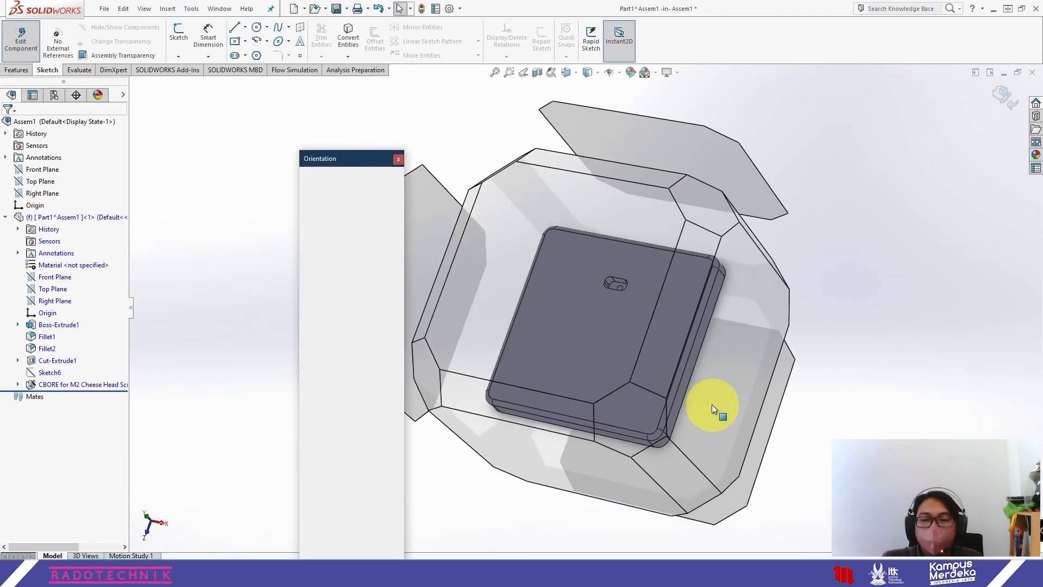
{"action": "left_click", "coordinate": [589, 353]}
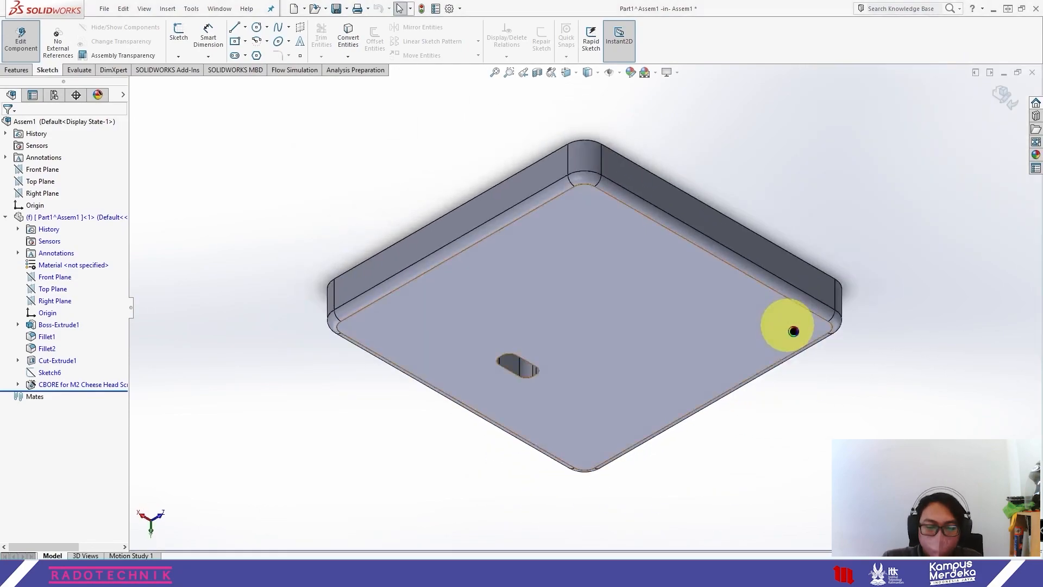
{"action": "key", "text": "space"}
{"action": "left_click", "coordinate": [389, 191]}
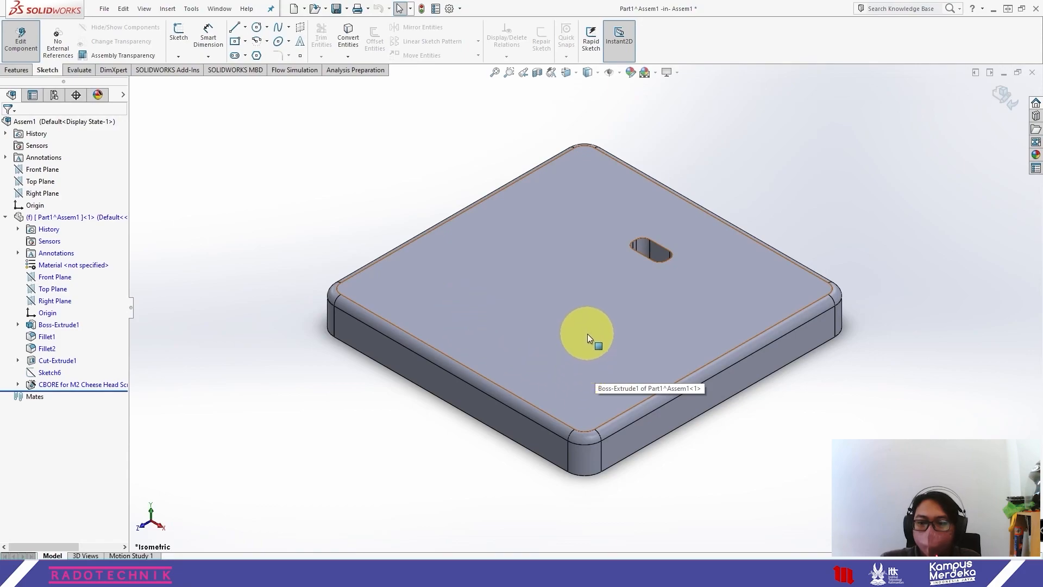
{"action": "mouse_move", "coordinate": [633, 330]}
{"action": "middle_mouse_down"}
{"action": "mouse_move", "coordinate": [706, 317]}
{"action": "mouse_move", "coordinate": [635, 328]}
{"action": "mouse_move", "coordinate": [673, 333]}
{"action": "mouse_move", "coordinate": [654, 354]}
{"action": "middle_mouse_up"}
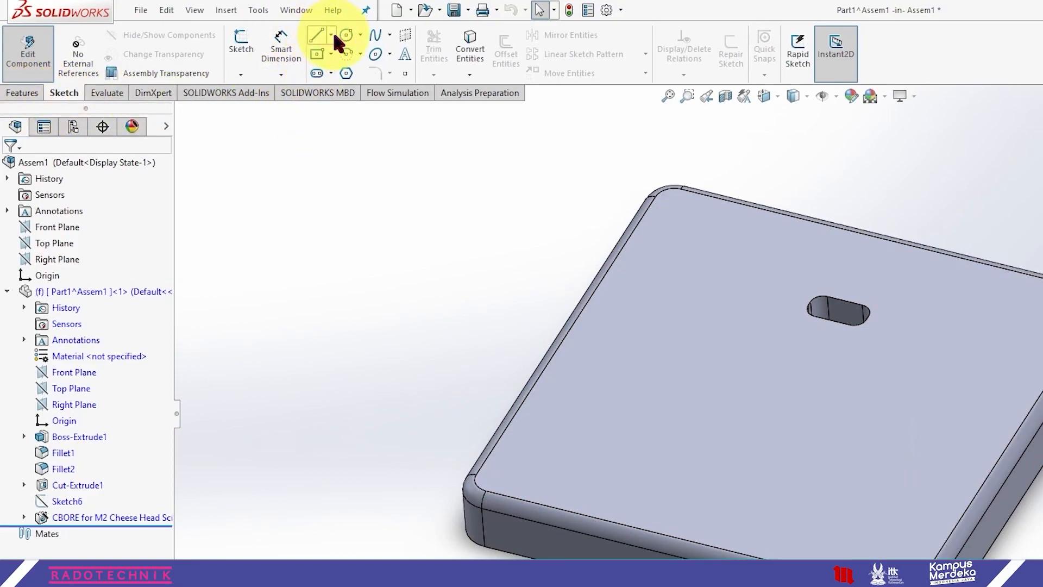
{"action": "left_click", "coordinate": [246, 52]}
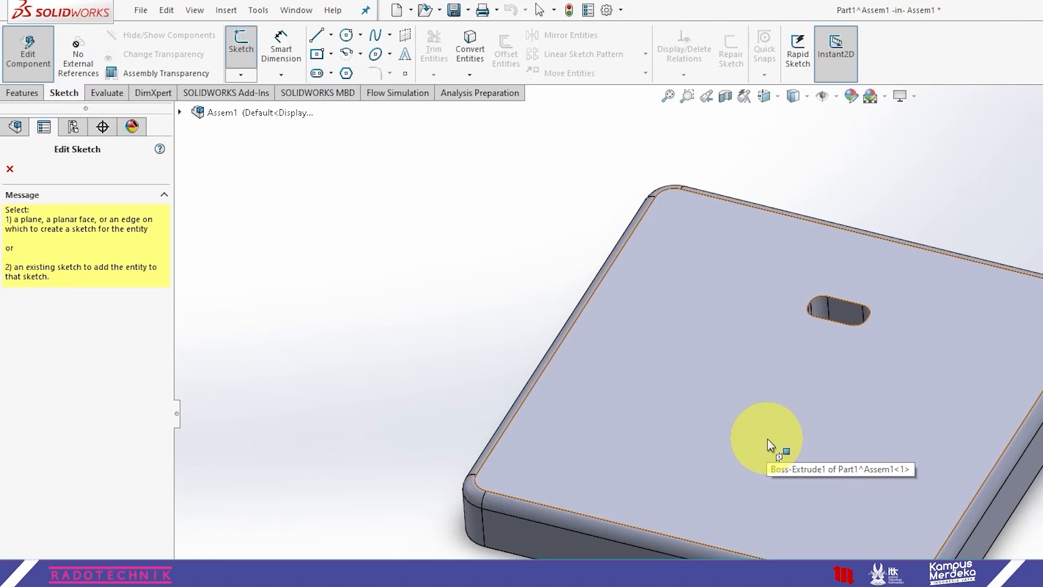
{"action": "left_click", "coordinate": [770, 445]}
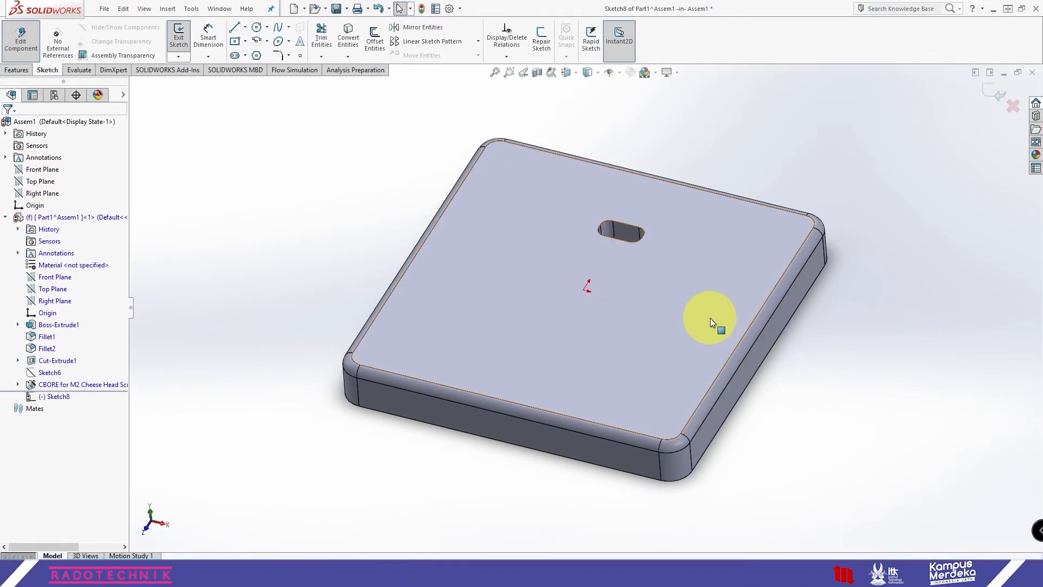
{"action": "right_click", "coordinate": [60, 402]}
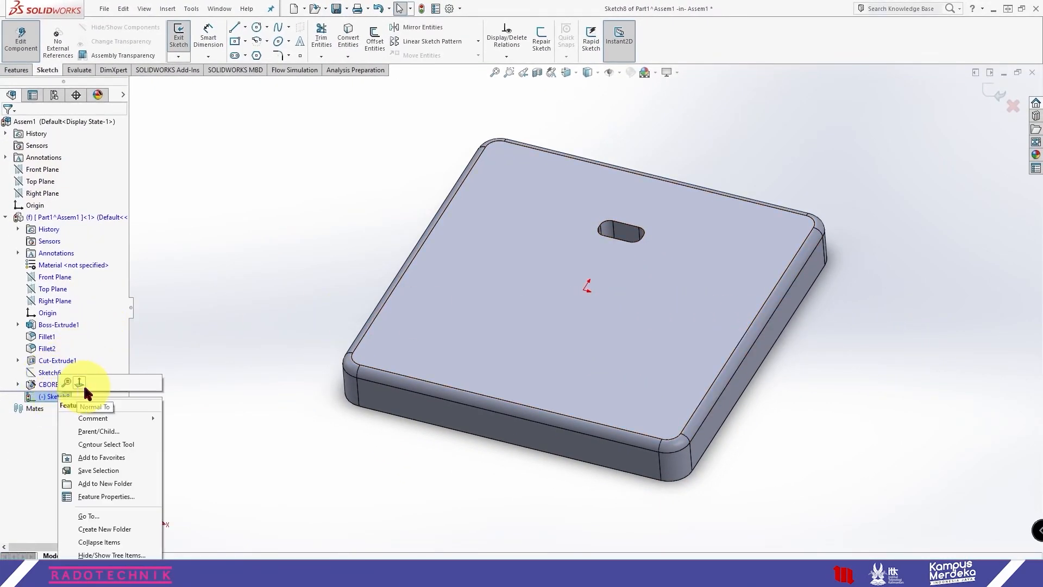
{"action": "left_click", "coordinate": [79, 383]}
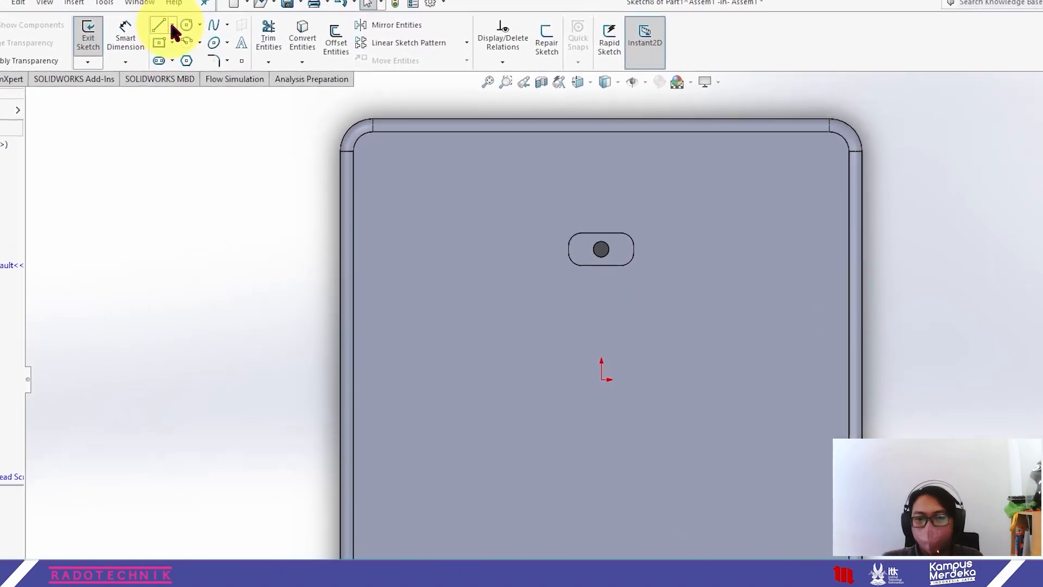
Sketch a vertical centerline about 22 mm long from the origin, extending away from the pocket
{"action": "left_click", "coordinate": [172, 26]}
{"action": "left_click", "coordinate": [182, 59]}
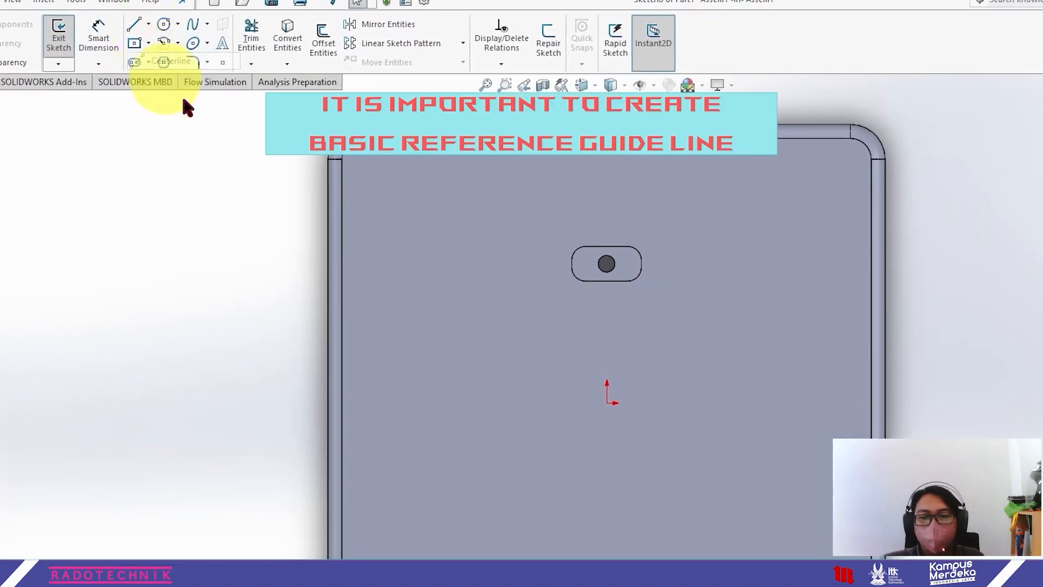
{"action": "left_click", "coordinate": [607, 402]}
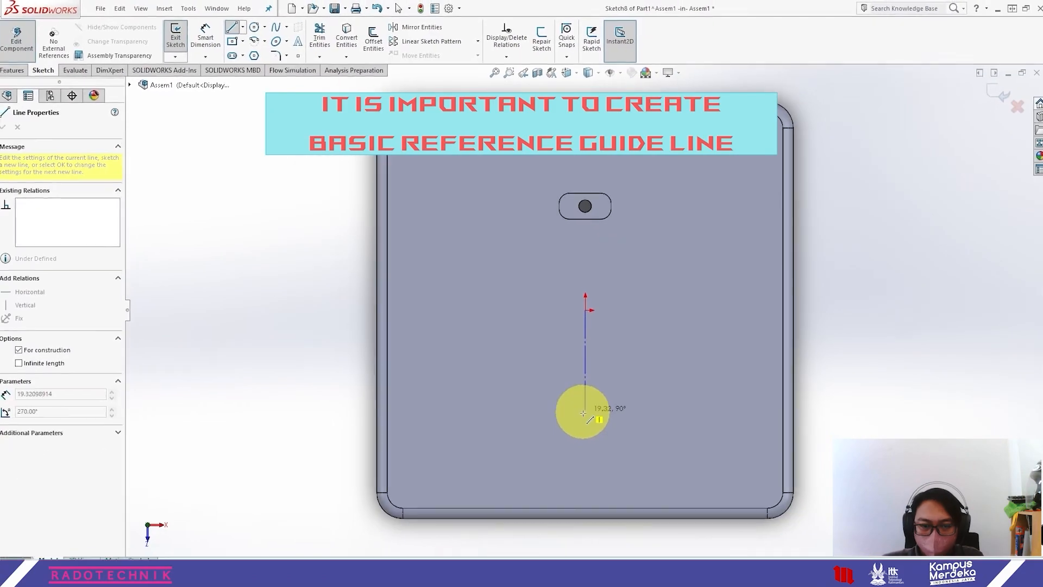
{"action": "left_click", "coordinate": [584, 430]}
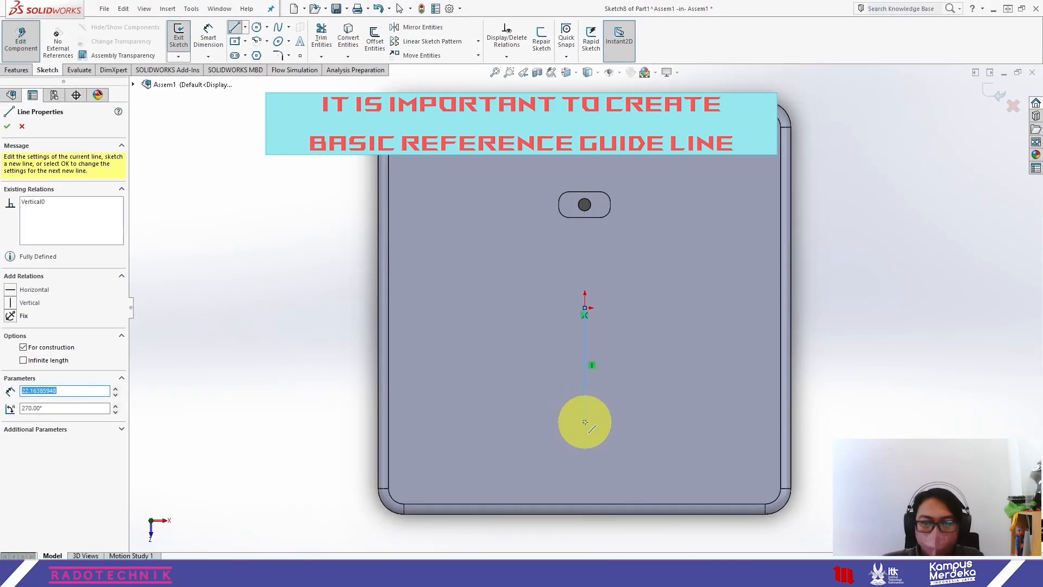
{"action": "key", "text": "Escape"}
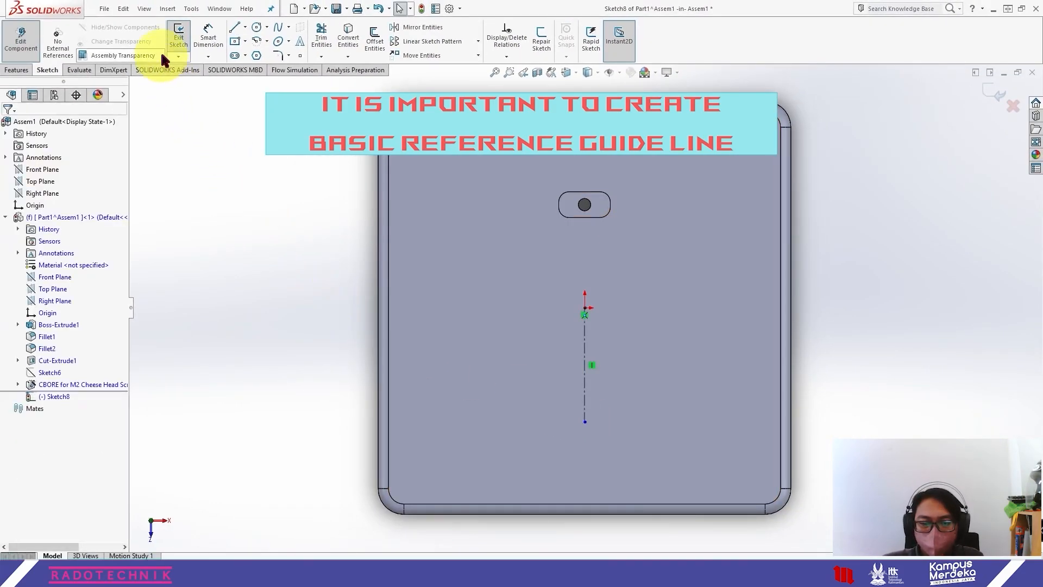
Dimension the vertical centerline's length and set it to 25 mm
{"action": "left_click", "coordinate": [218, 39]}
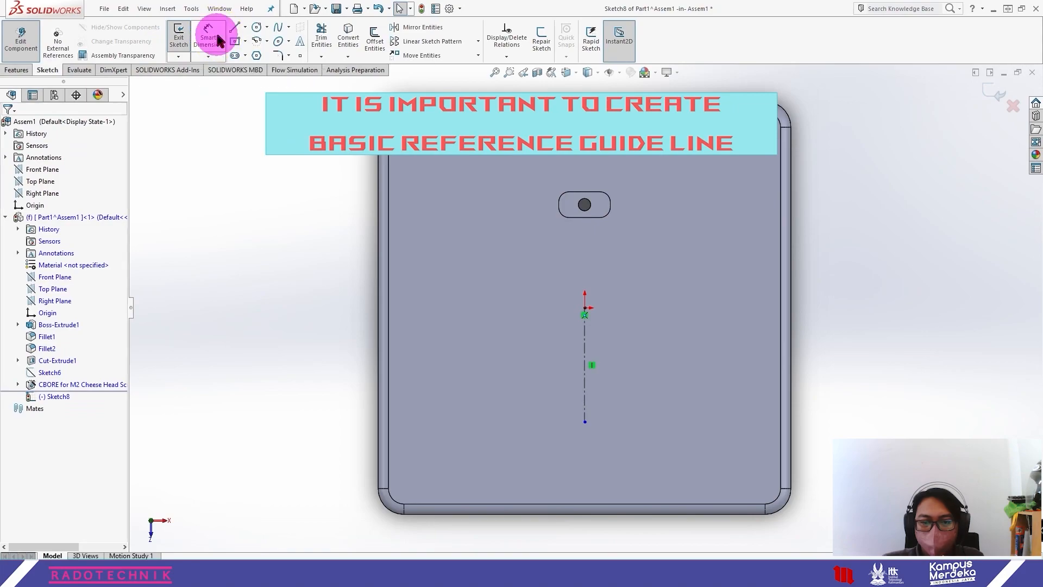
{"action": "left_click", "coordinate": [586, 348]}
{"action": "left_click", "coordinate": [336, 362]}
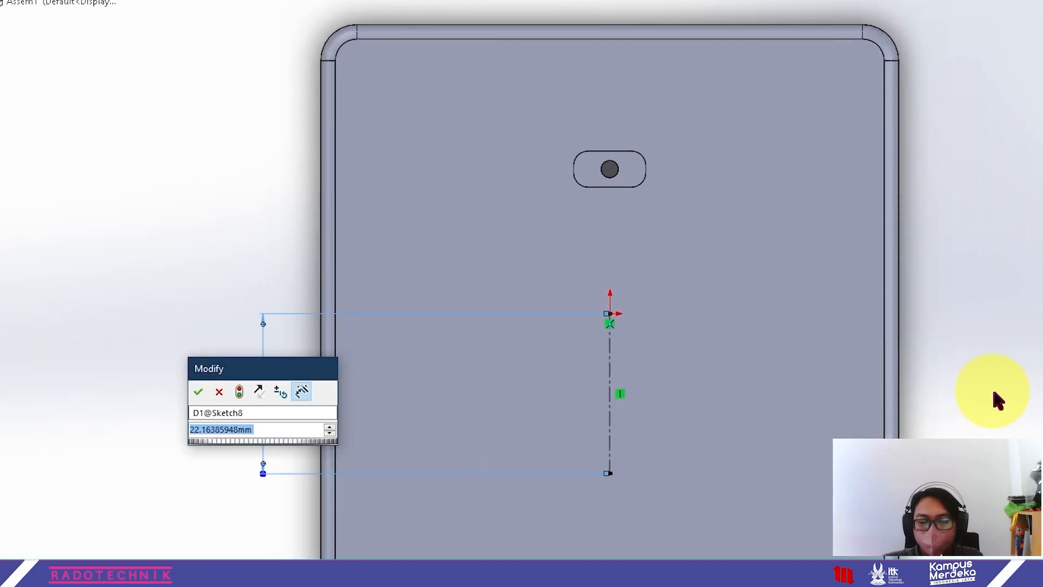
{"action": "type", "text": "25"}
{"action": "key", "text": "Return"}
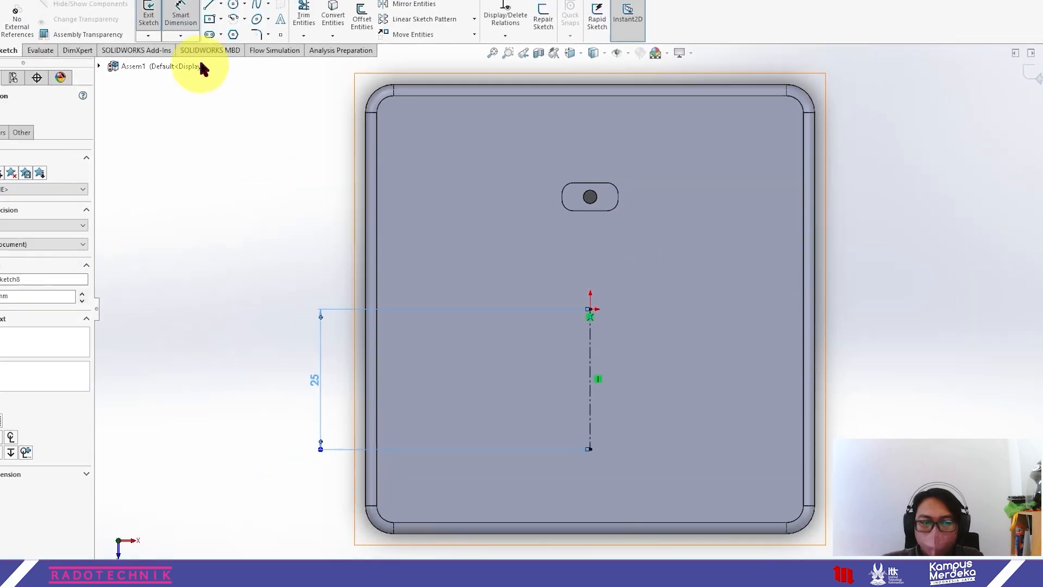
{"action": "left_click", "coordinate": [11, 127]}
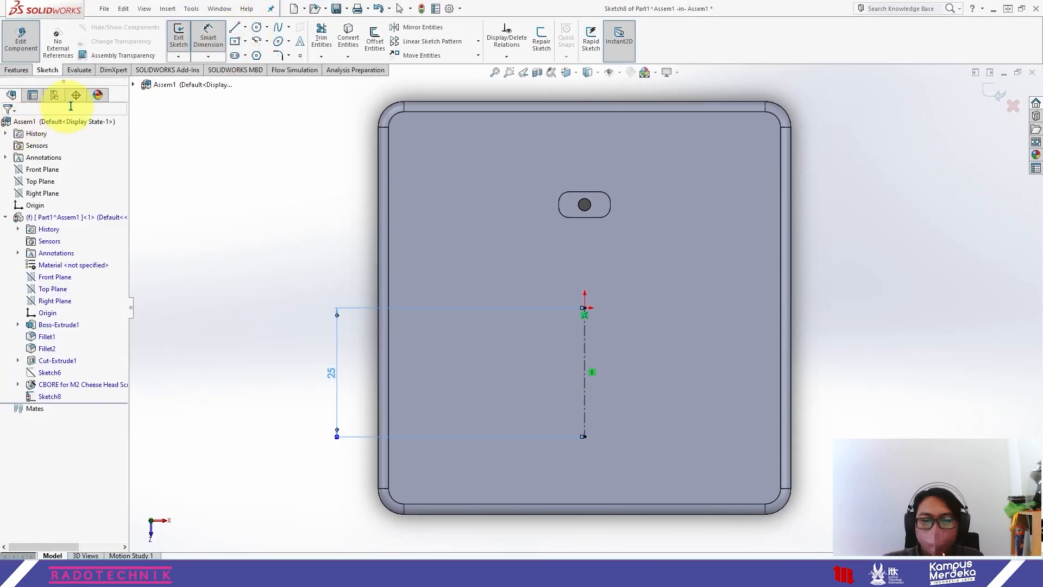
Sketch a horizontal construction midpoint line about 49 mm long, centred on the vertical centerline's free end, and start Smart Dimension
{"action": "left_click", "coordinate": [245, 27]}
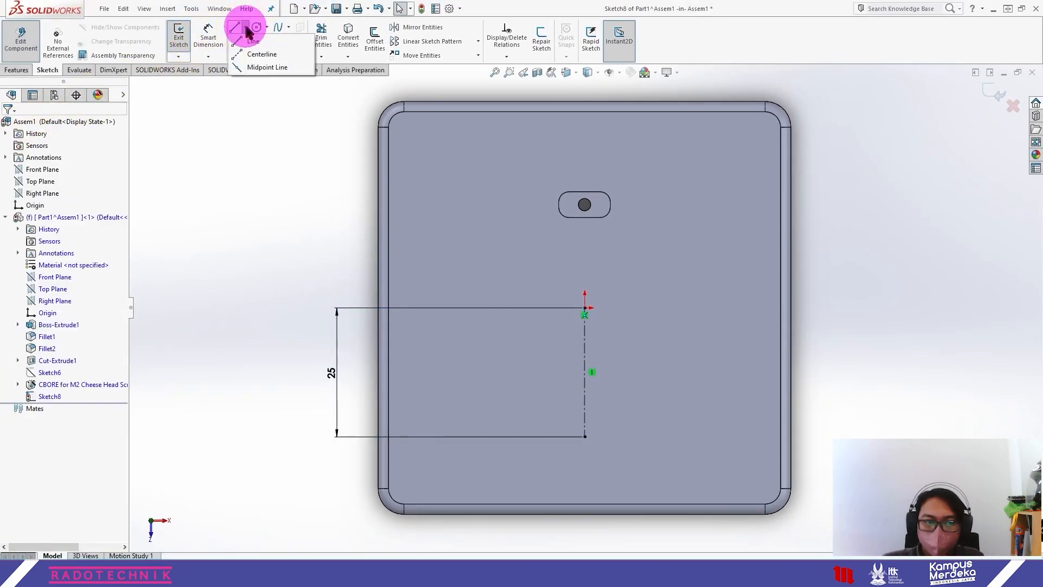
{"action": "left_click", "coordinate": [270, 68]}
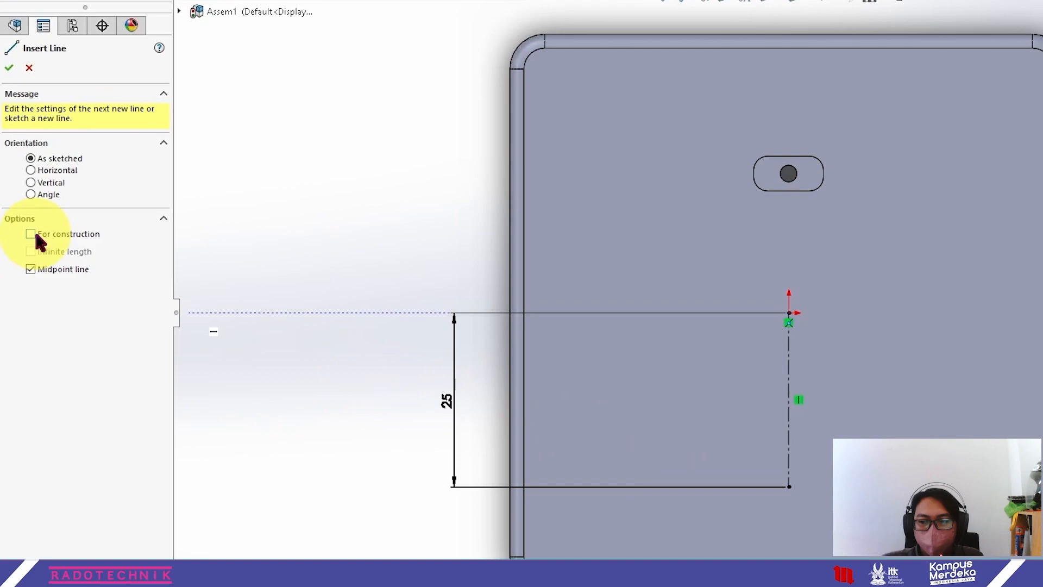
{"action": "left_click", "coordinate": [31, 234]}
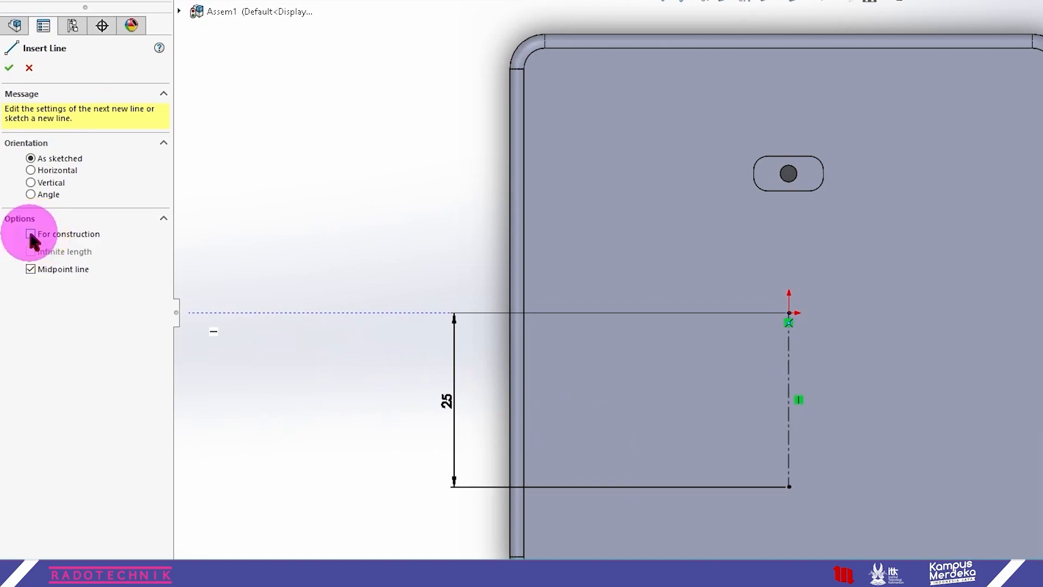
{"action": "left_click", "coordinate": [791, 486]}
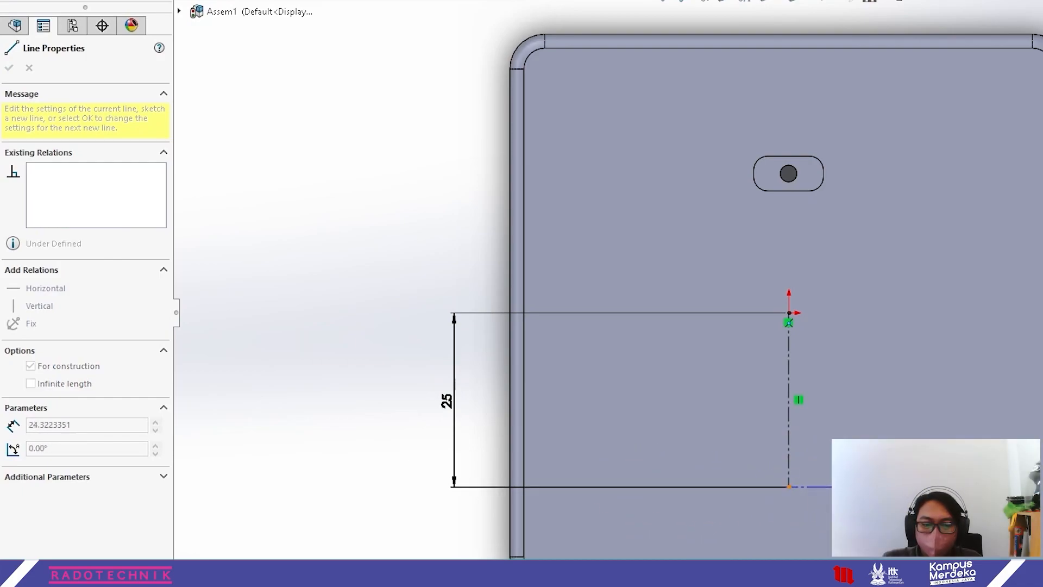
{"action": "left_click", "coordinate": [958, 488]}
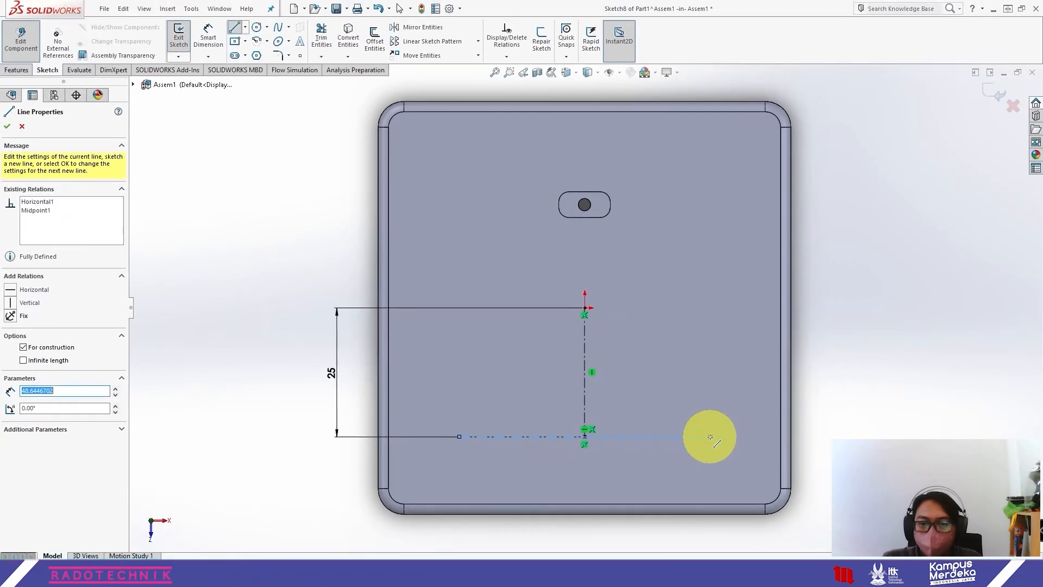
{"action": "key", "text": "Escape"}
{"action": "right_click_drag", "start_coordinate": [852, 458], "coordinate": [851, 417]}
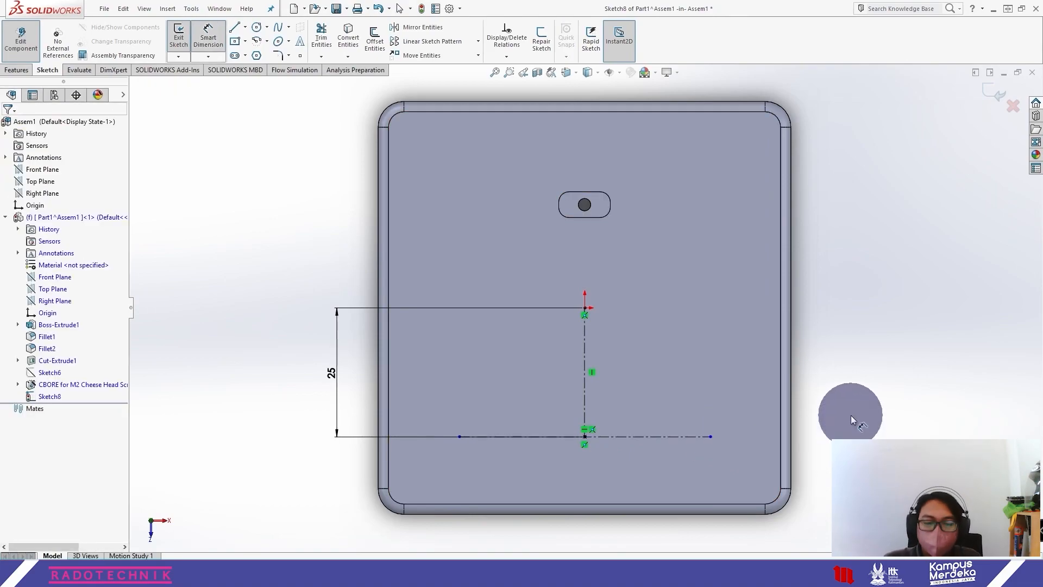
Dimension the horizontal construction line's length and set it to 50 mm
{"action": "left_click", "coordinate": [208, 34]}
{"action": "left_click", "coordinate": [209, 35]}
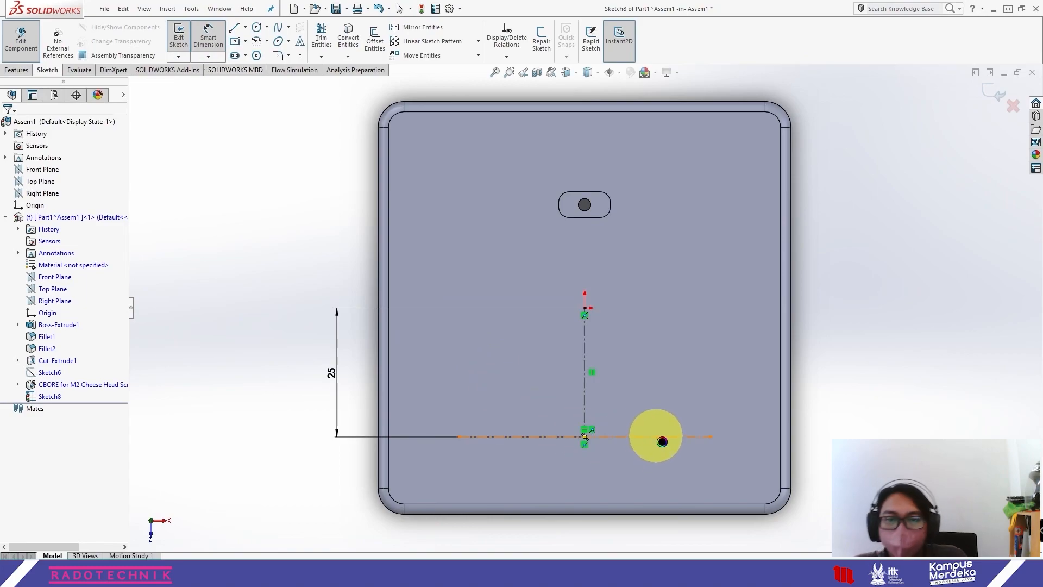
{"action": "left_click", "coordinate": [661, 441]}
{"action": "left_click", "coordinate": [593, 537]}
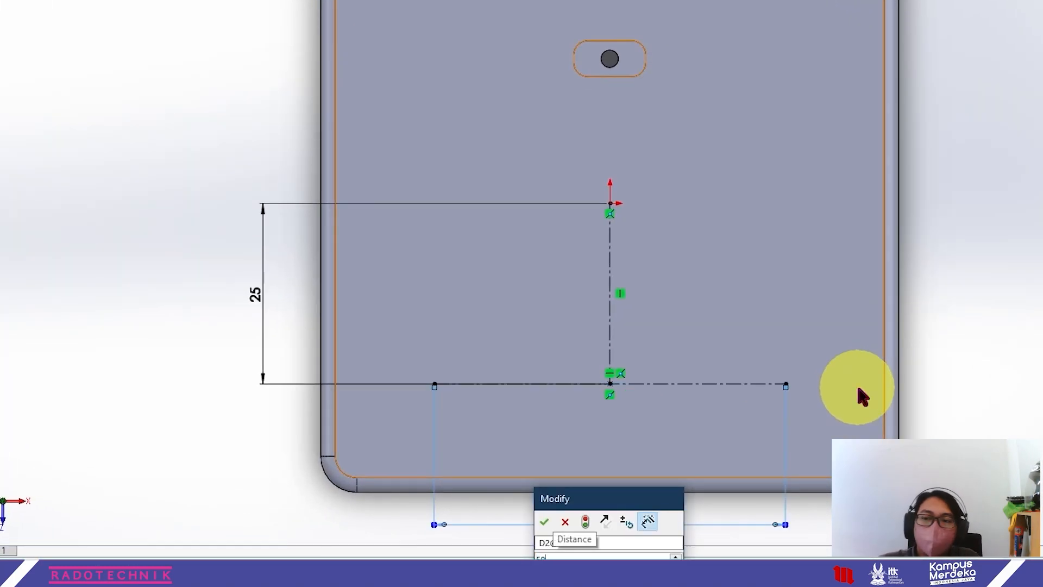
{"action": "key", "text": "Return"}
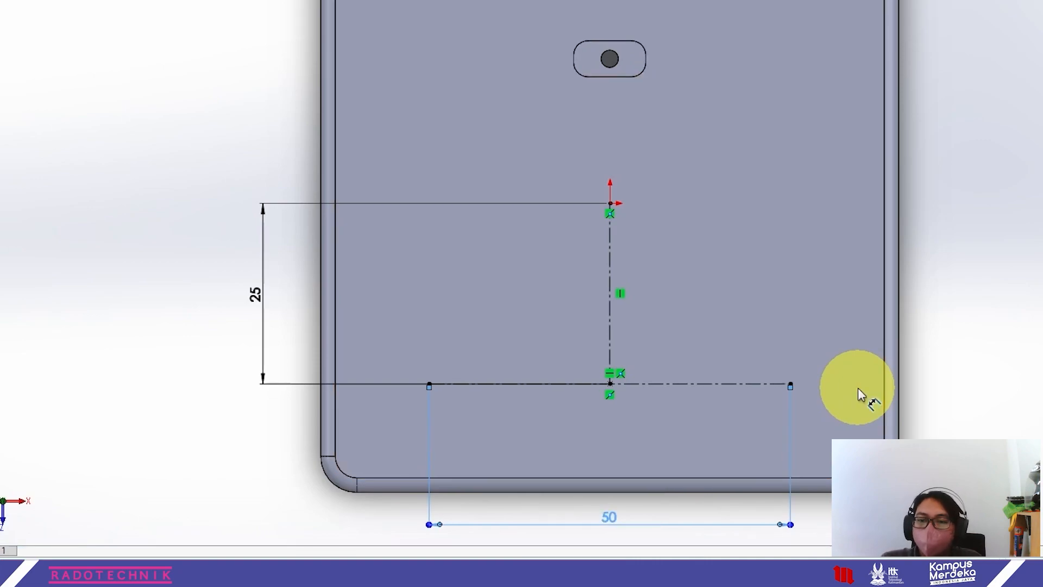
{"action": "left_click", "coordinate": [140, 1]}
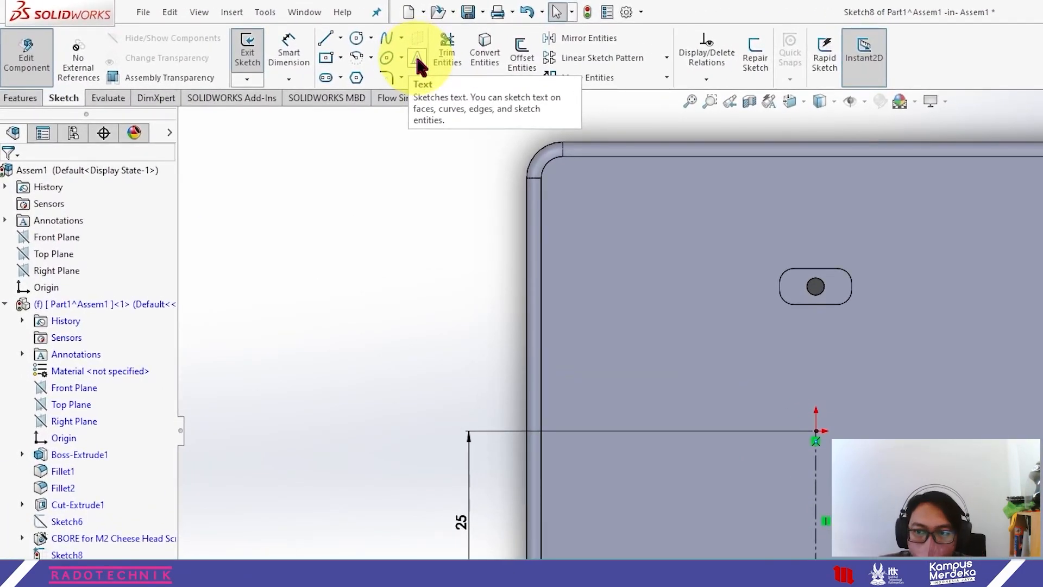
Add the sketch text "Institut Teknologi Sepuluh Nopember" along the horizontal construction line
{"action": "left_click", "coordinate": [416, 59]}
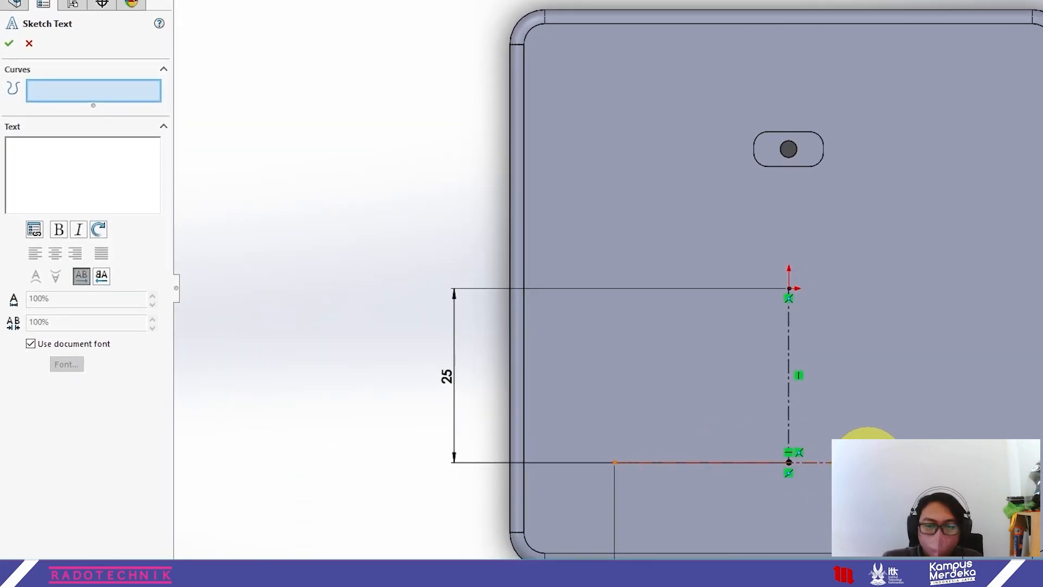
{"action": "left_click", "coordinate": [867, 462]}
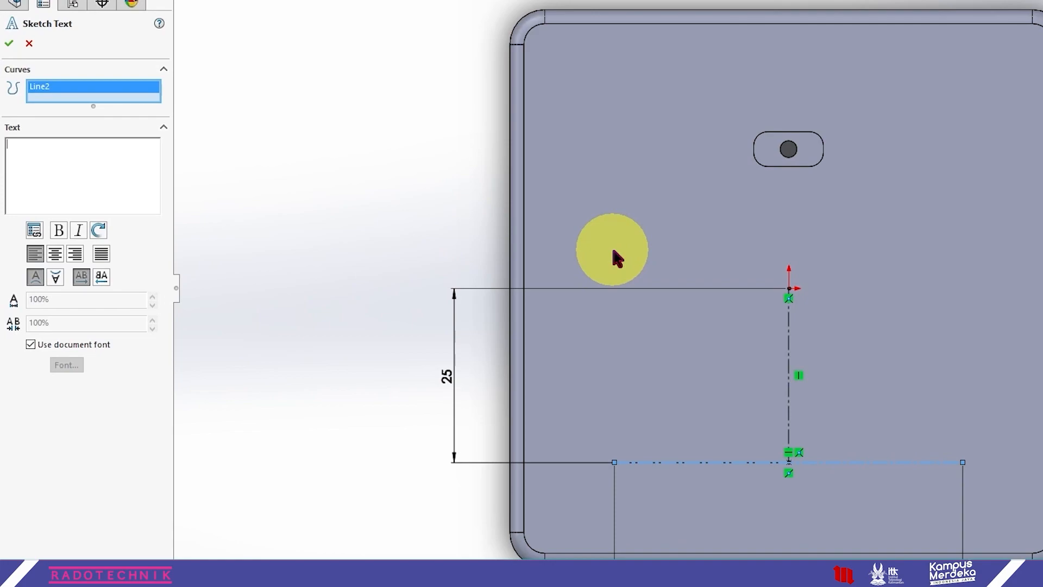
{"action": "type", "text": "Institut Teknolo"}
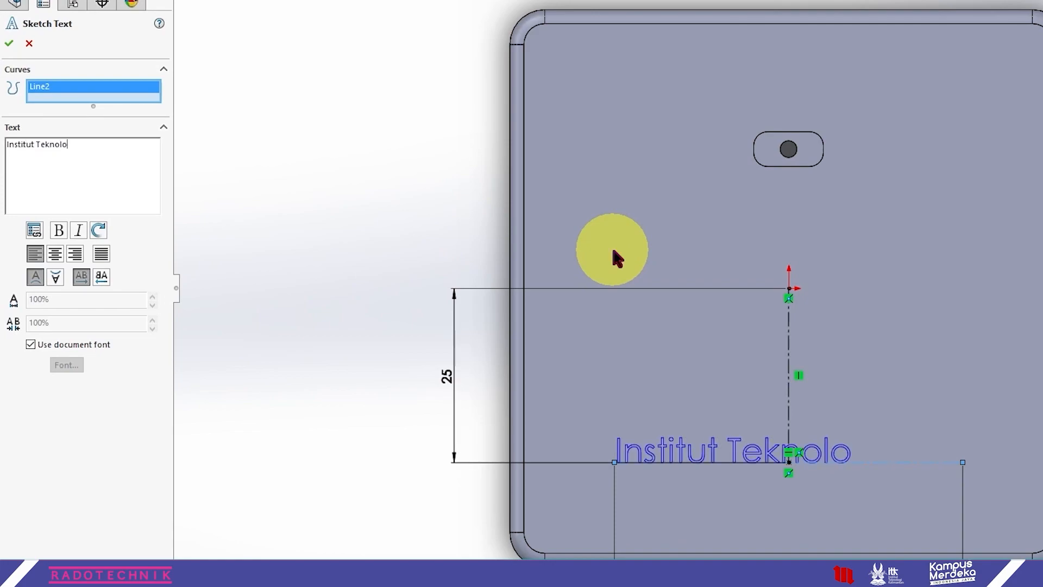
{"action": "type", "text": "gi Sepuluh Nopember"}
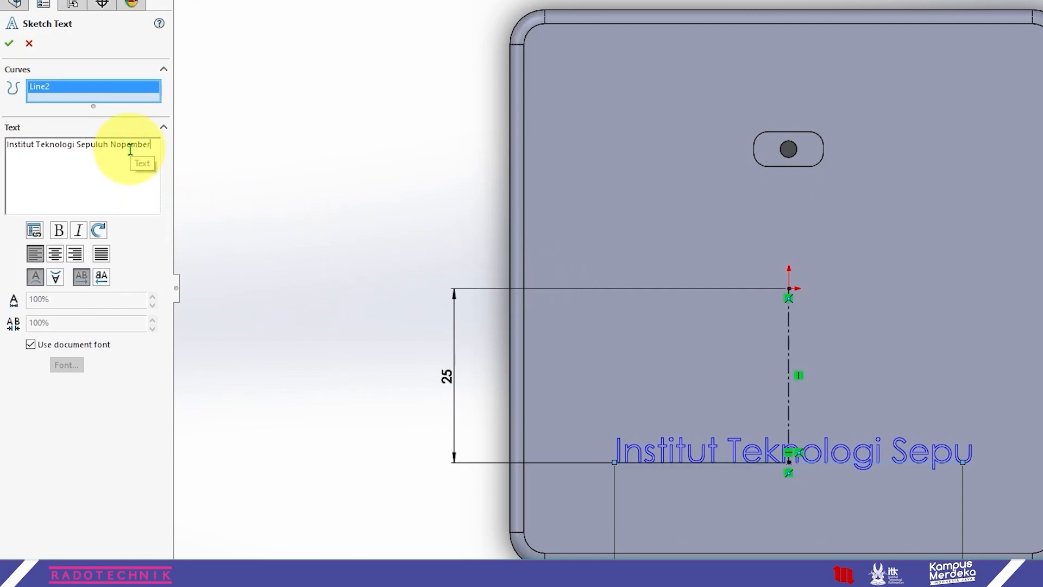
Centre the sketch text on the line, turn off the document font and accept Century Gothic Regular at 2 mm height
{"action": "left_click", "coordinate": [56, 254]}
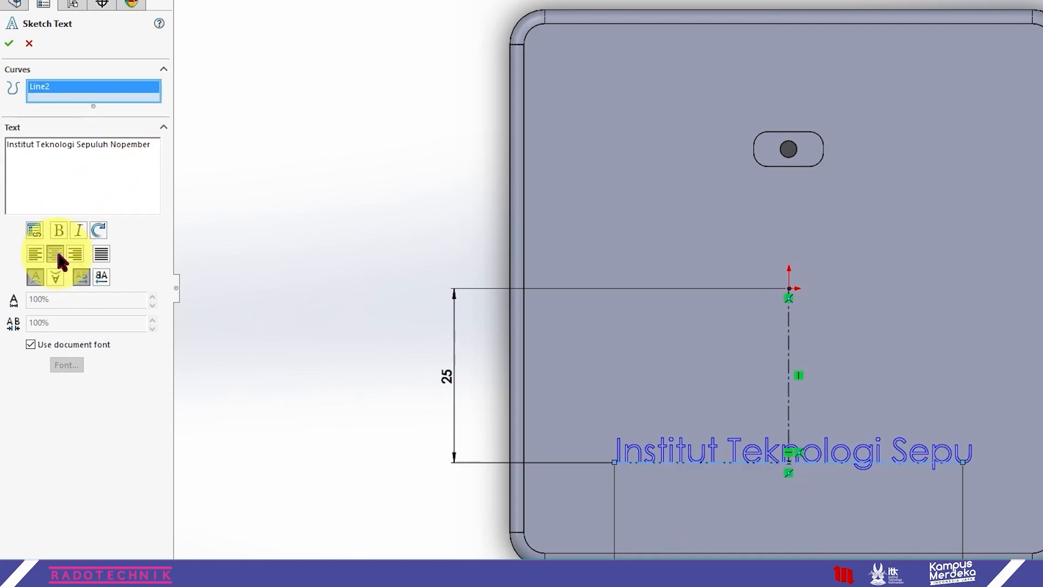
{"action": "left_click", "coordinate": [69, 347]}
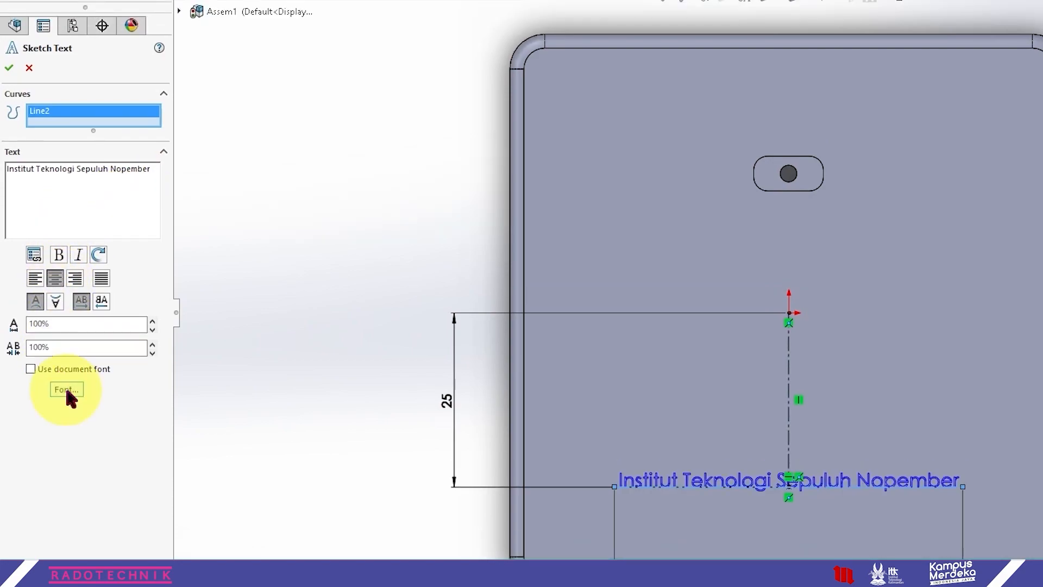
{"action": "left_click", "coordinate": [67, 390]}
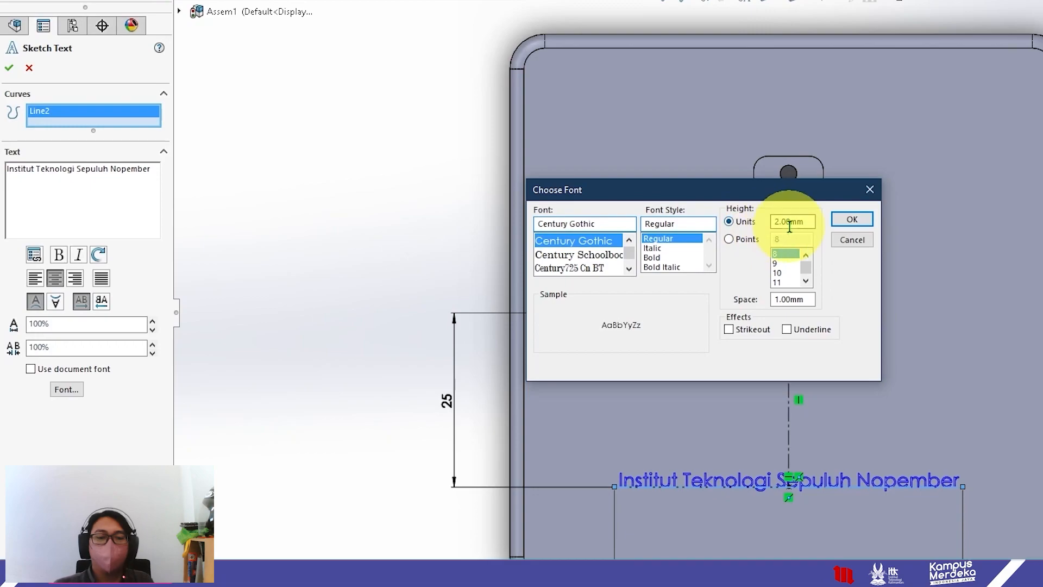
{"action": "left_click", "coordinate": [853, 219]}
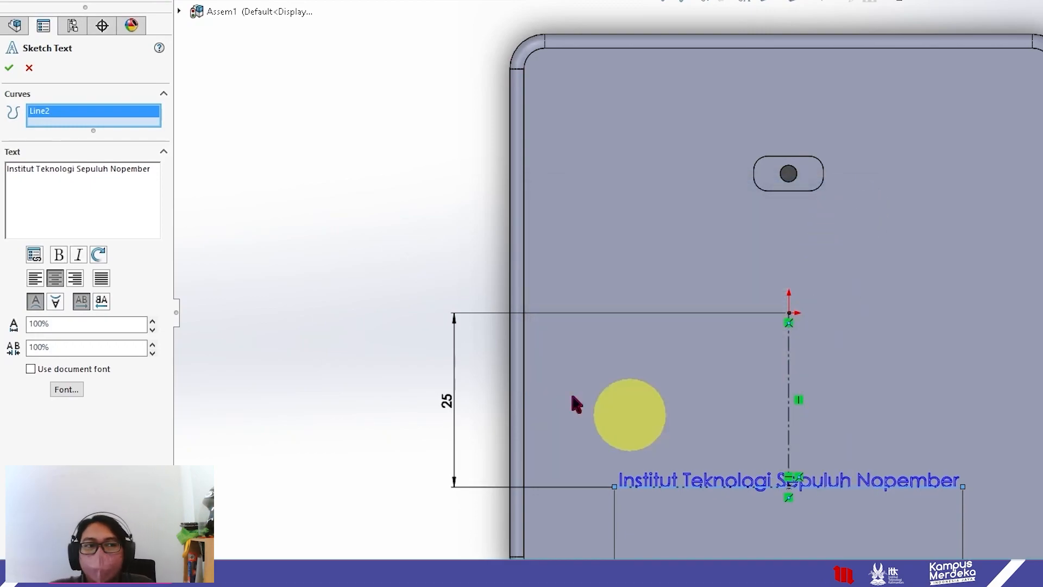
{"action": "left_click", "coordinate": [9, 70]}
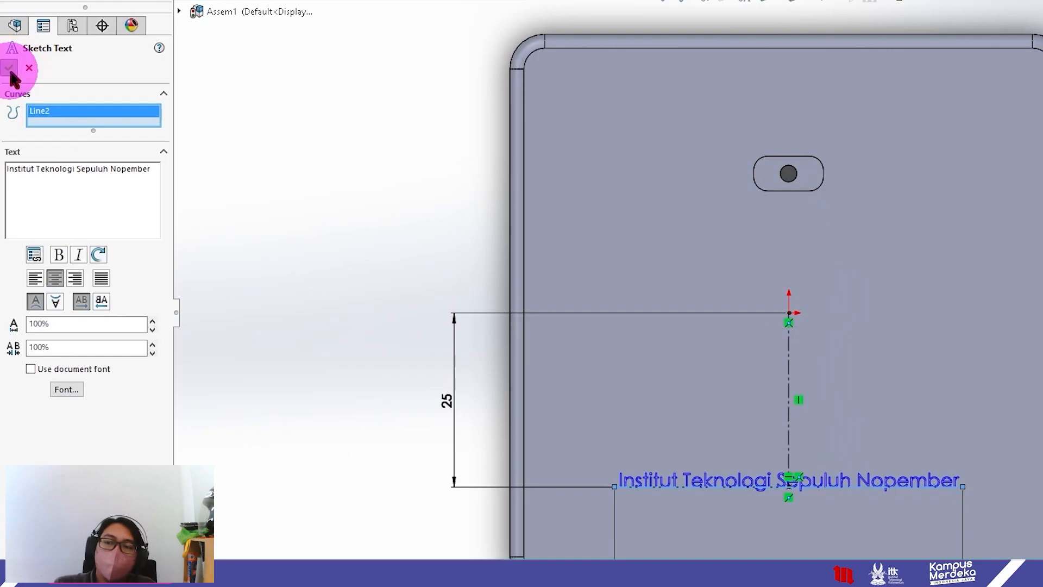
Engrave the sketched text into the base plate with a blind Extruded Cut 2 mm deep
{"action": "middle_click_drag", "start_coordinate": [721, 377], "coordinate": [682, 296]}
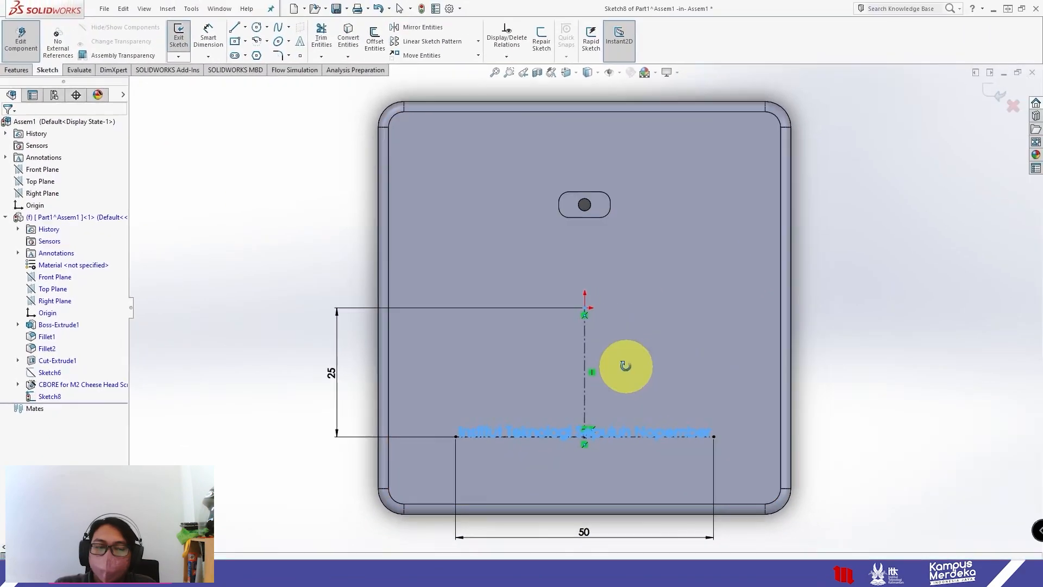
{"action": "middle_click_drag", "start_coordinate": [587, 296], "coordinate": [604, 273]}
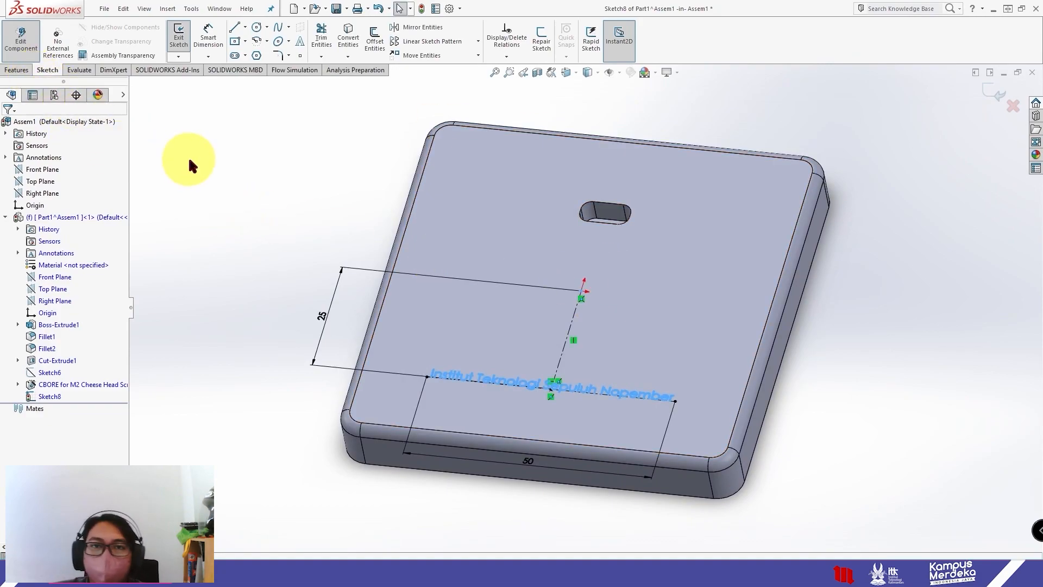
{"action": "left_click", "coordinate": [15, 70]}
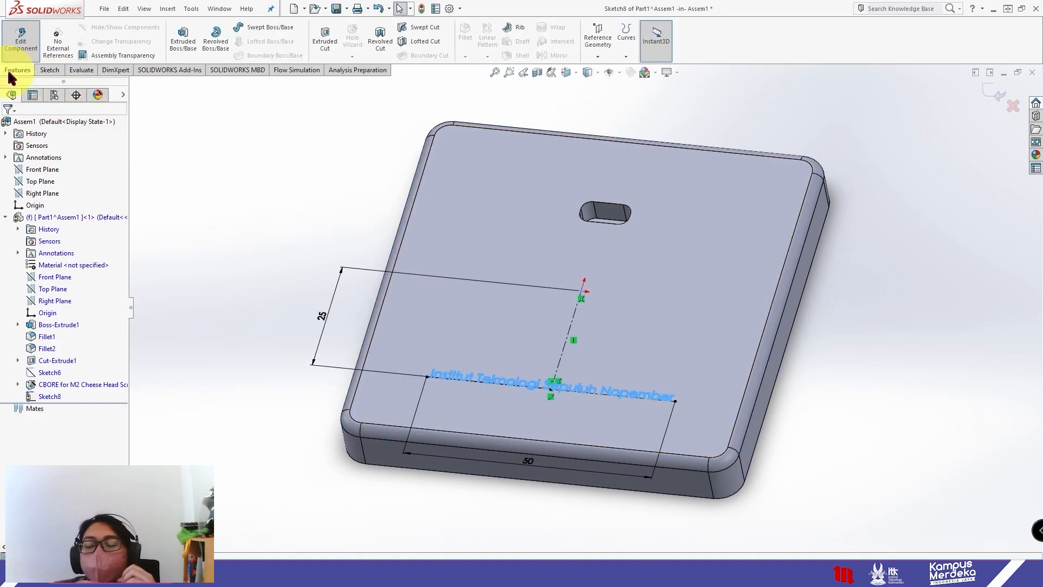
{"action": "left_click", "coordinate": [333, 43]}
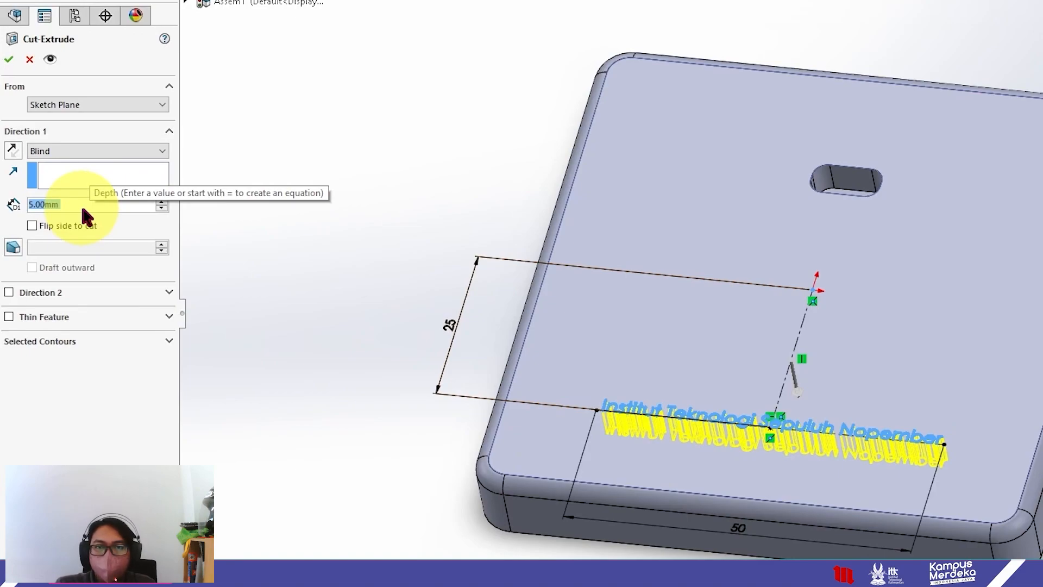
{"action": "type", "text": "2mm"}
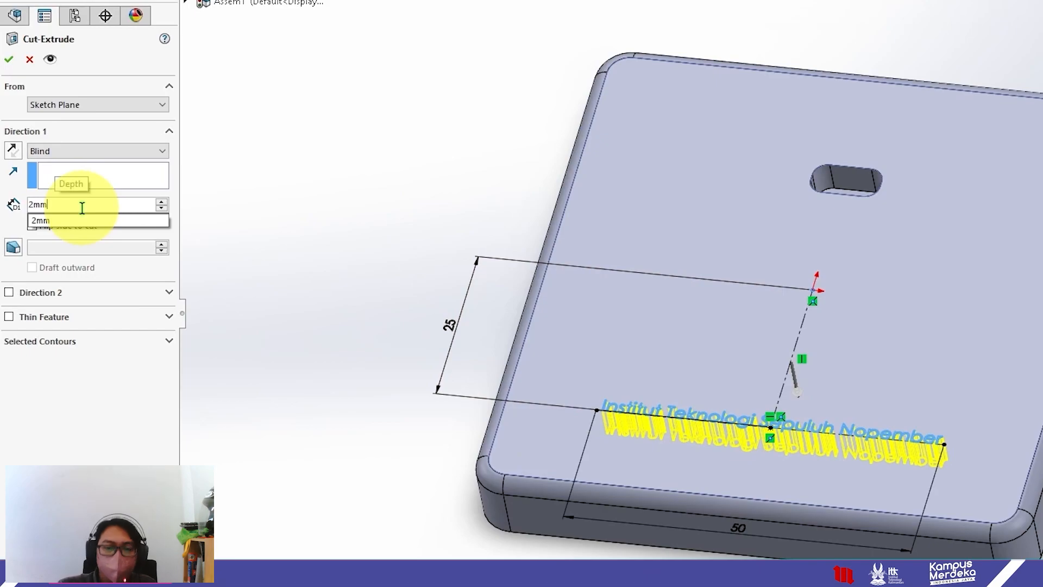
{"action": "key", "text": "Return"}
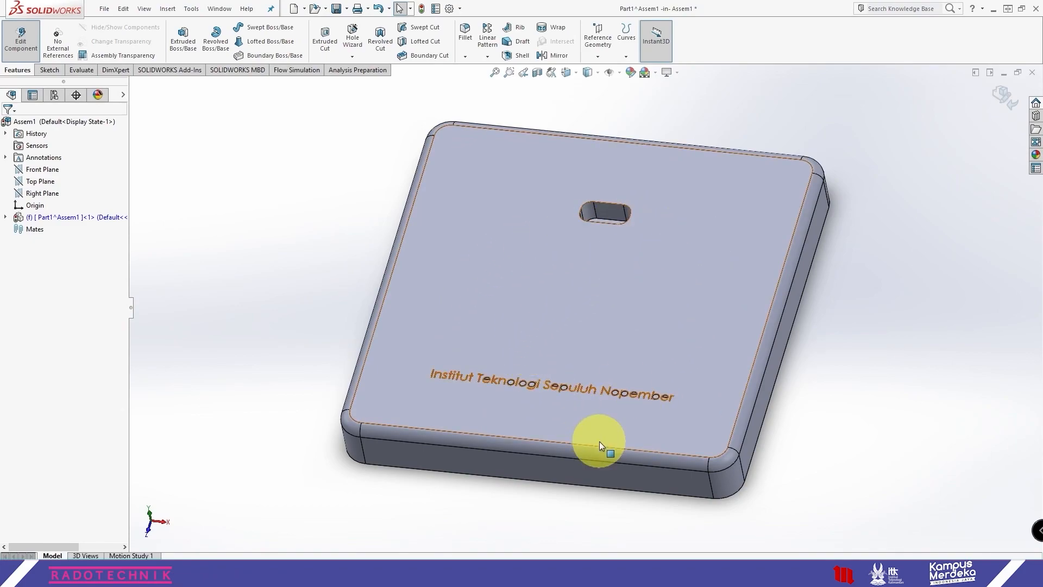
Examine the engraved text up close and set the model to the isometric view
{"action": "scroll", "coordinate": [570, 440], "scroll_direction": "down", "scroll_amount": 3}
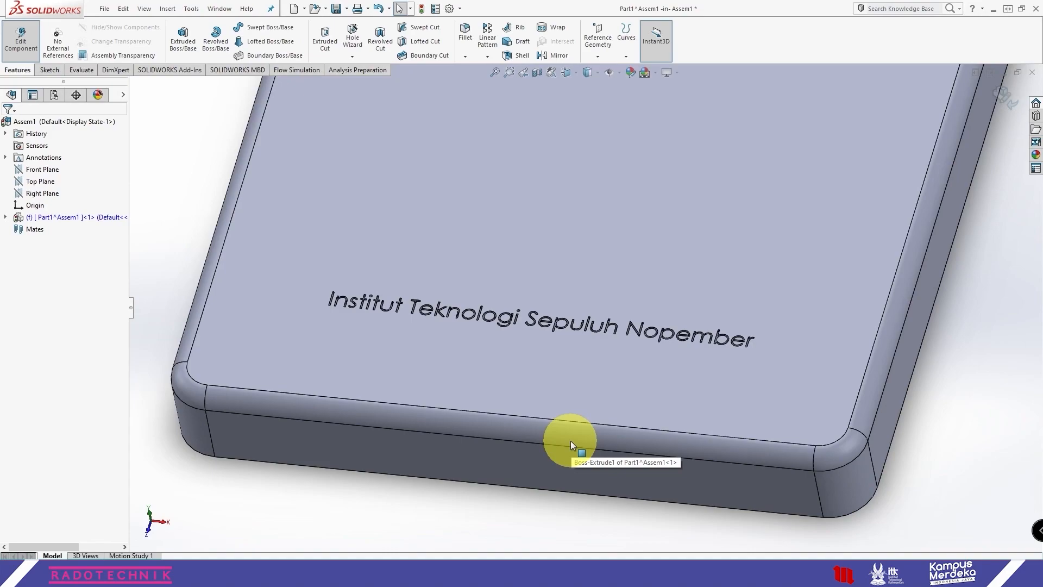
{"action": "scroll", "coordinate": [570, 441], "scroll_direction": "up", "scroll_amount": 5}
{"action": "middle_click_drag", "start_coordinate": [600, 288], "coordinate": [617, 424]}
{"action": "key", "text": "space"}
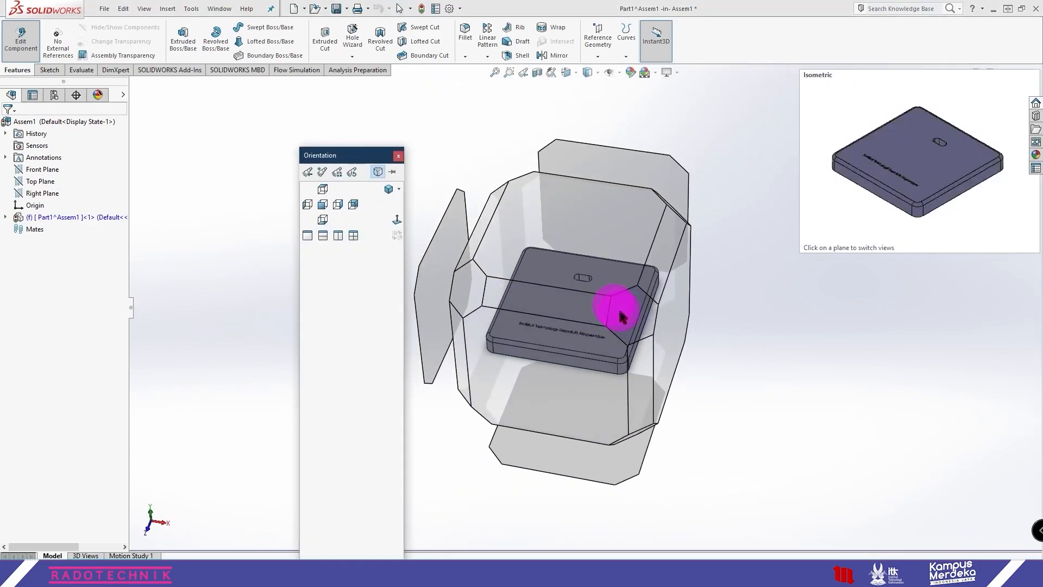
{"action": "left_click", "coordinate": [621, 315]}
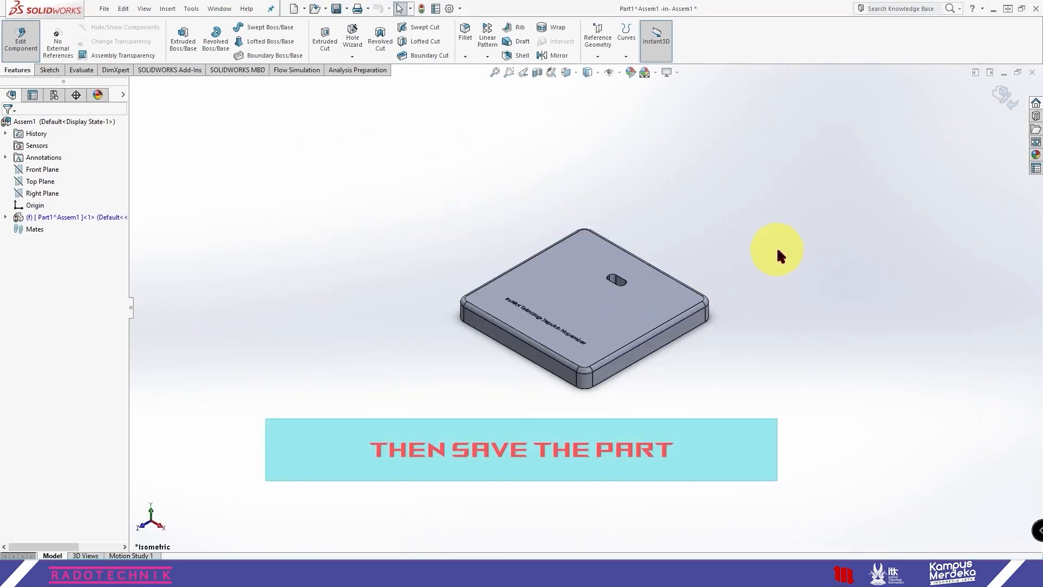
Start Save As for the base plate part, accepting its conversion from a virtual to a normal component
{"action": "left_click", "coordinate": [63, 217]}
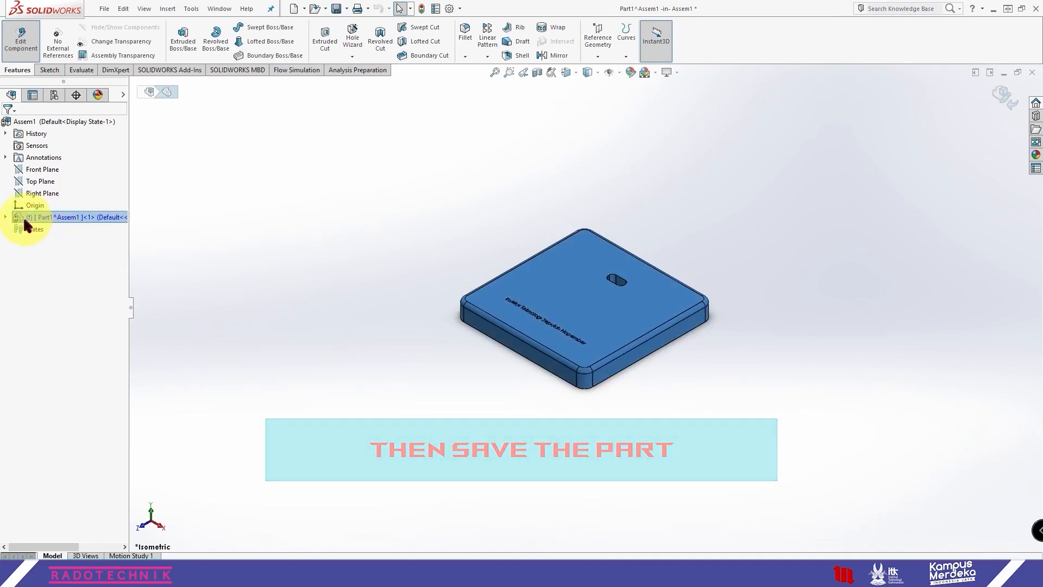
{"action": "left_click", "coordinate": [5, 217]}
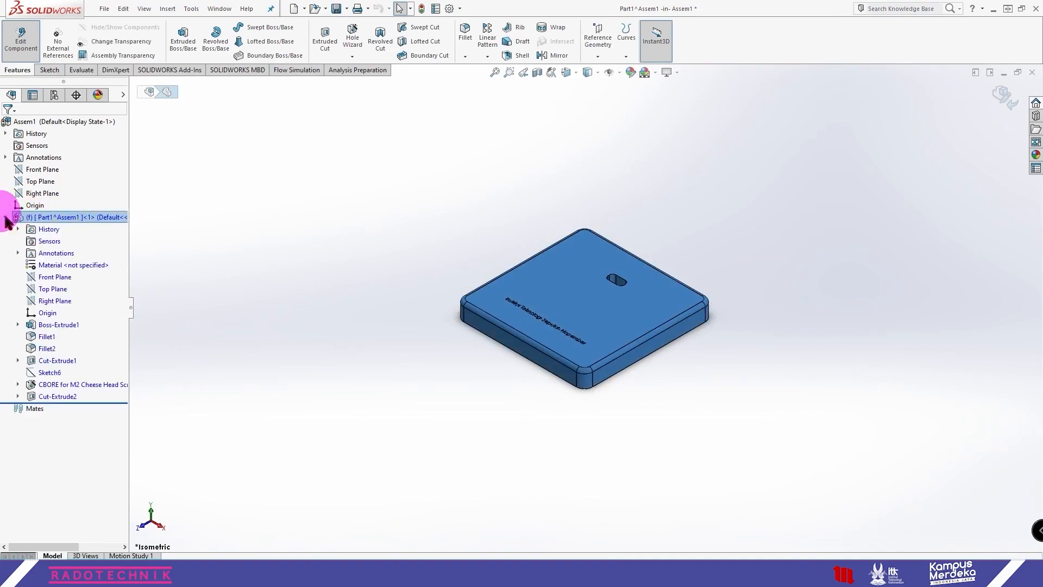
{"action": "left_click", "coordinate": [76, 217]}
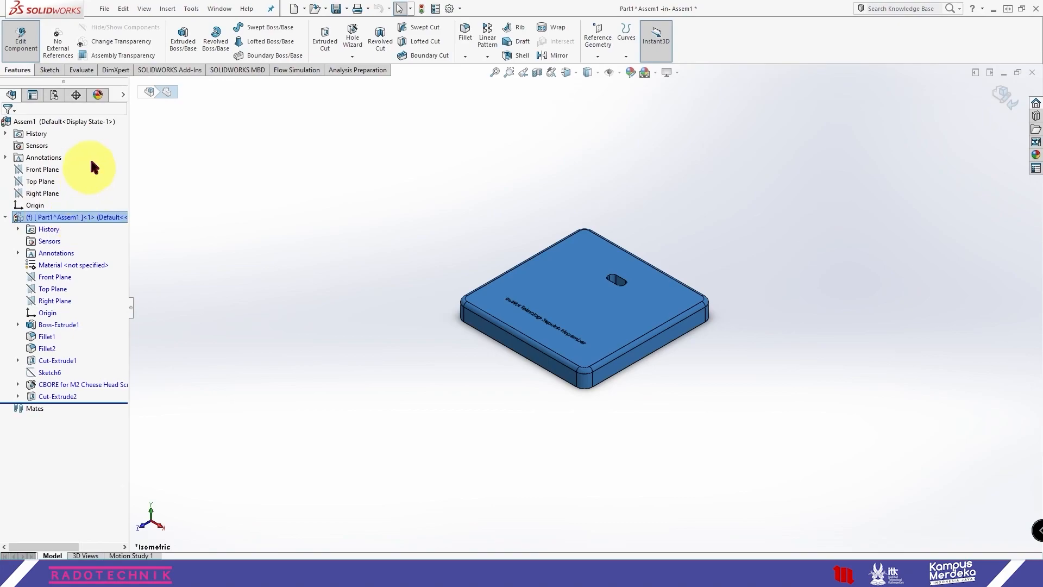
{"action": "left_click", "coordinate": [105, 9]}
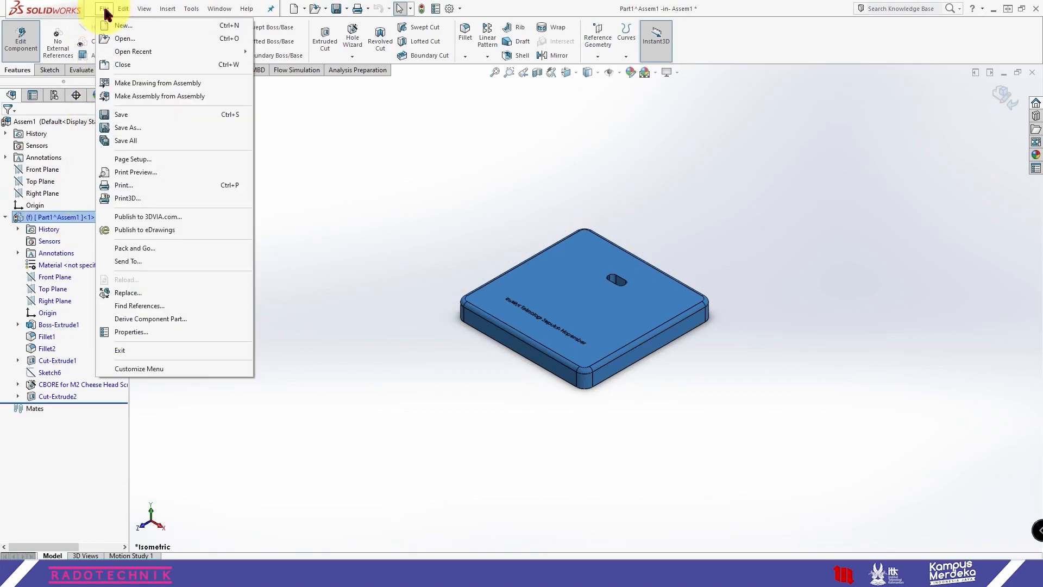
{"action": "left_click", "coordinate": [134, 128]}
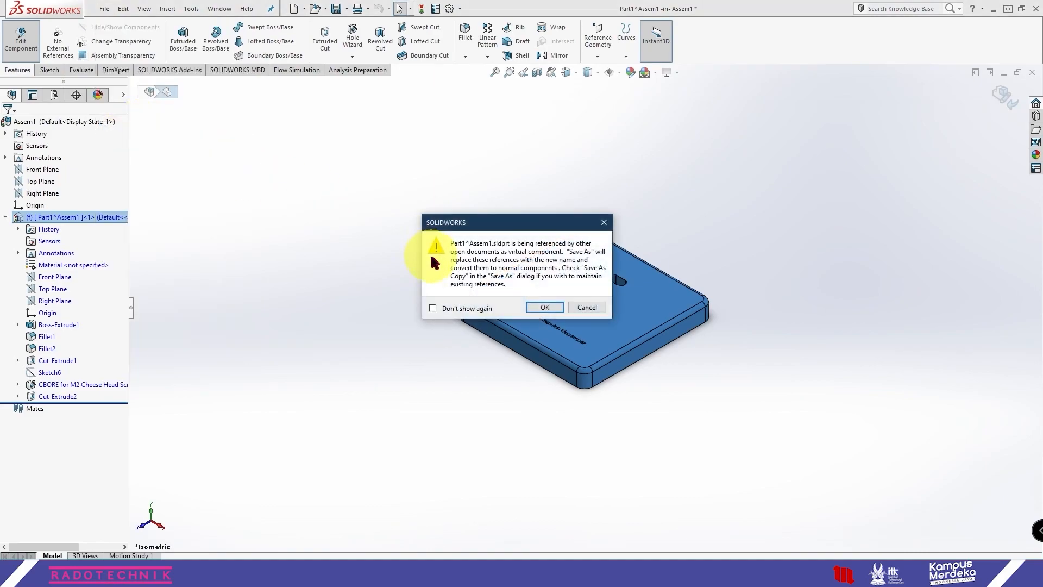
{"action": "left_click", "coordinate": [545, 307]}
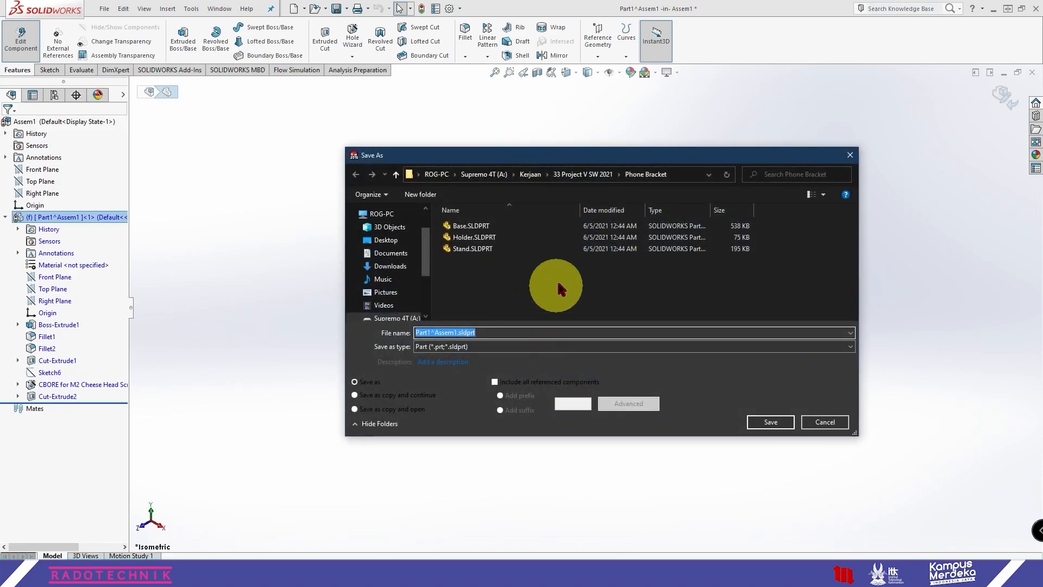
Create a folder named "Desktop Phone Bracket" inside "33 Project V SW 2021" and open it as the save location
{"action": "left_click", "coordinate": [597, 173]}
{"action": "right_click", "coordinate": [504, 266]}
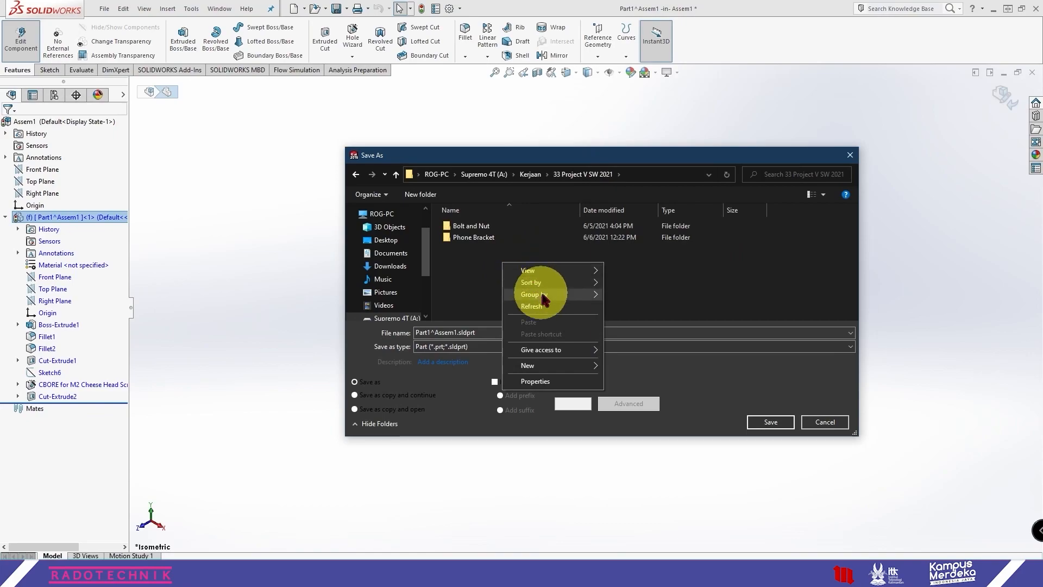
{"action": "mouse_move", "coordinate": [548, 365]}
{"action": "left_click", "coordinate": [625, 366]}
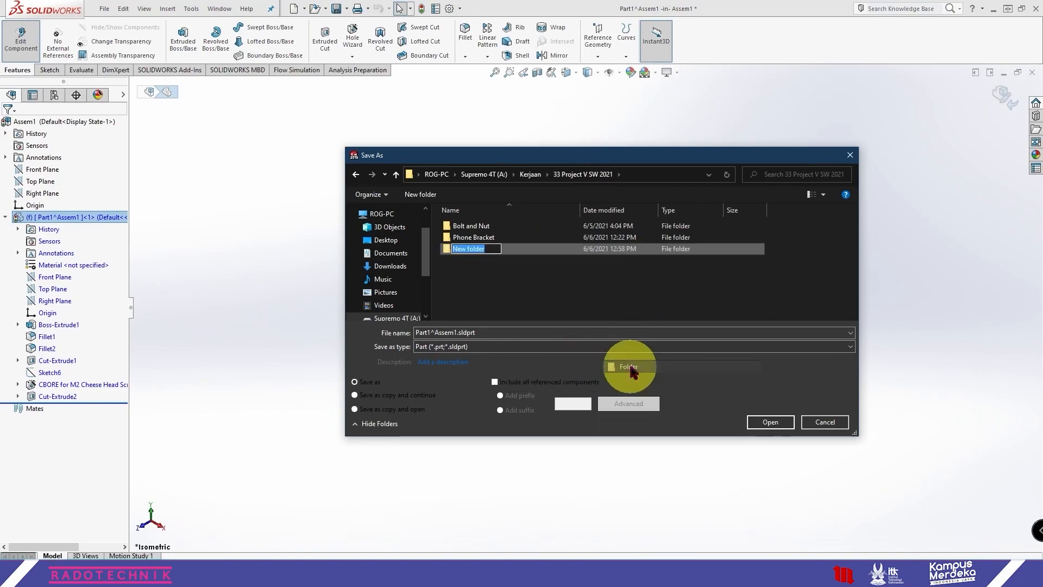
{"action": "type", "text": "D"}
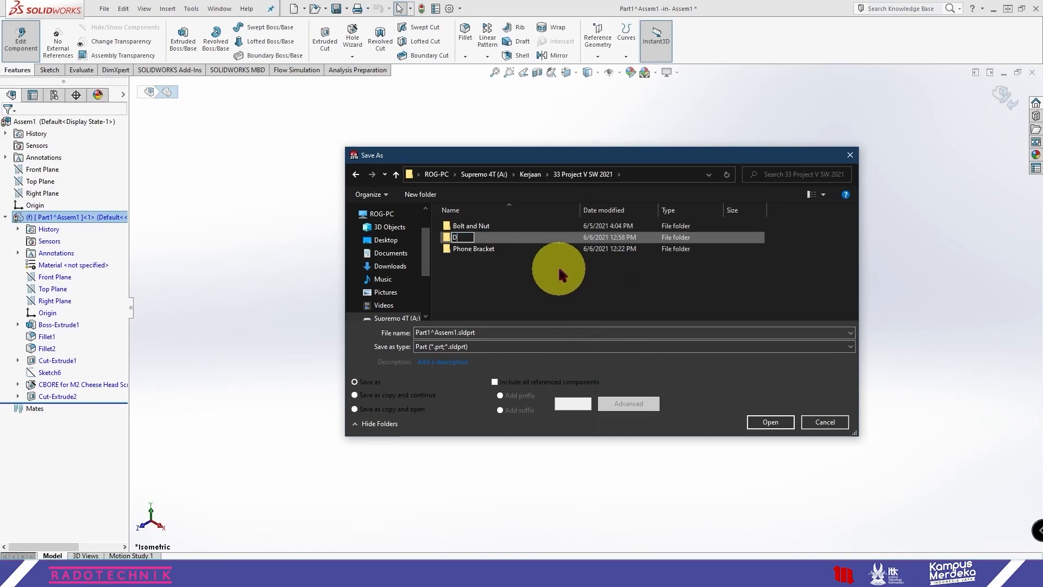
{"action": "type", "text": "esktoi Phone Bracket"}
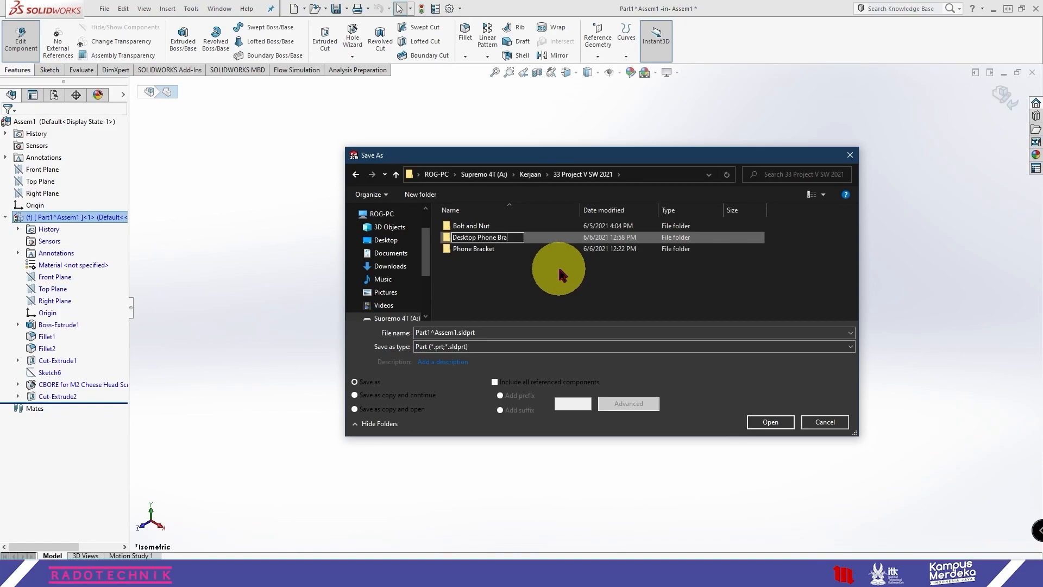
{"action": "key", "text": "Return"}
{"action": "key", "text": "Return"}
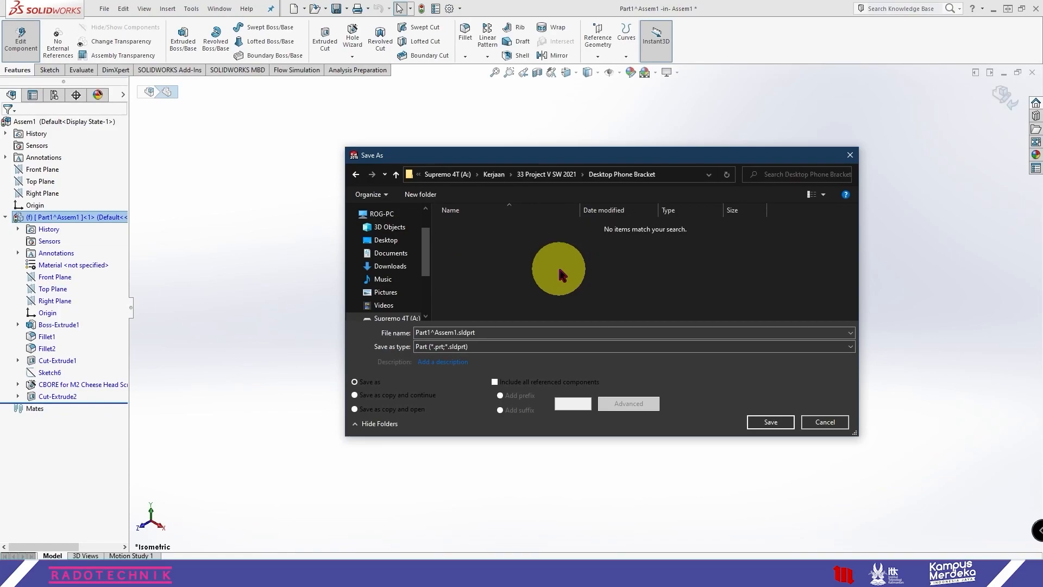
Save the base plate part as "Base v1" in the Desktop Phone Bracket folder
{"action": "left_click", "coordinate": [496, 331]}
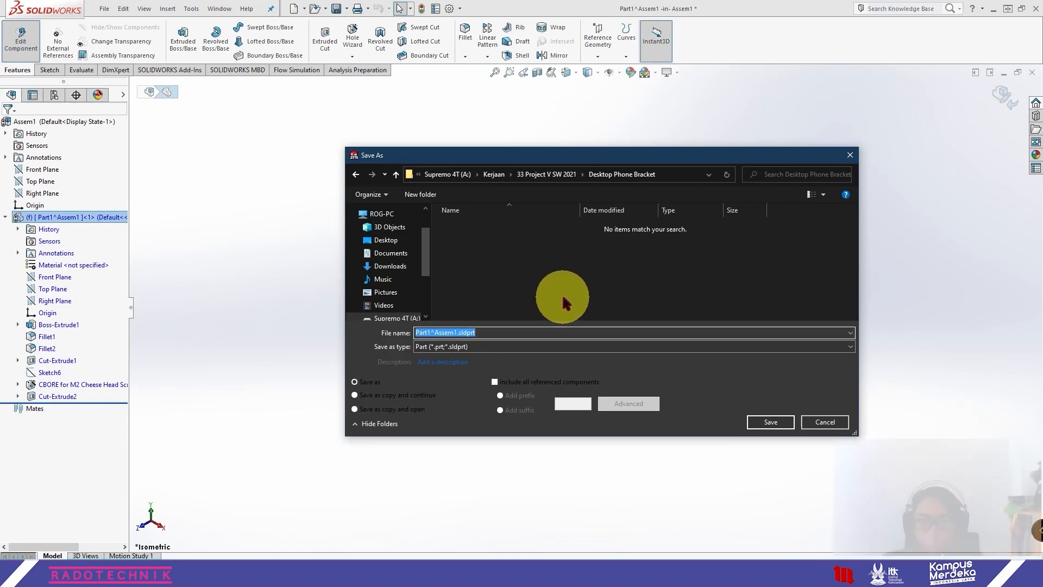
{"action": "type", "text": "Base v1"}
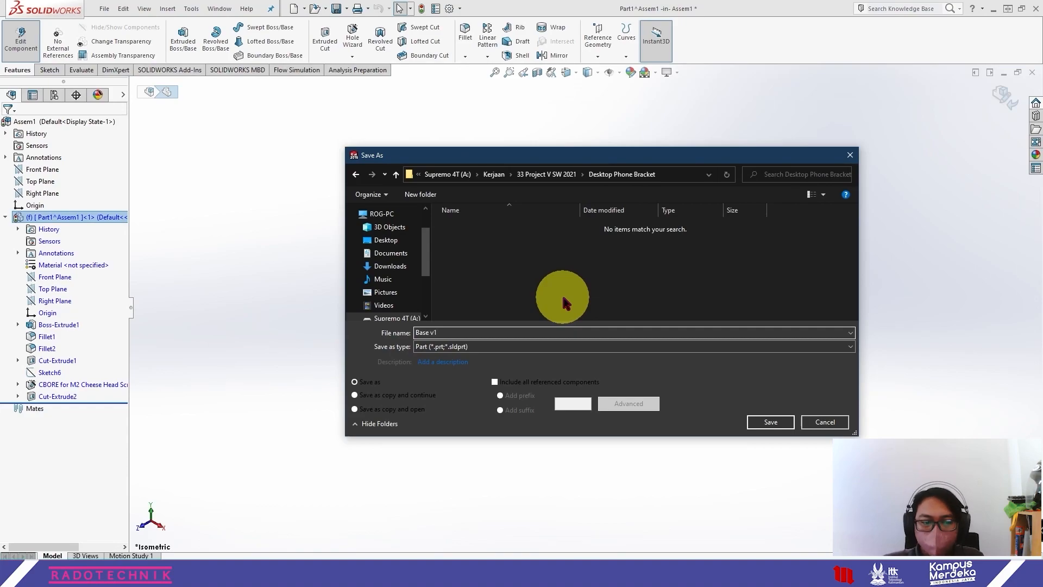
{"action": "key", "text": "Return"}
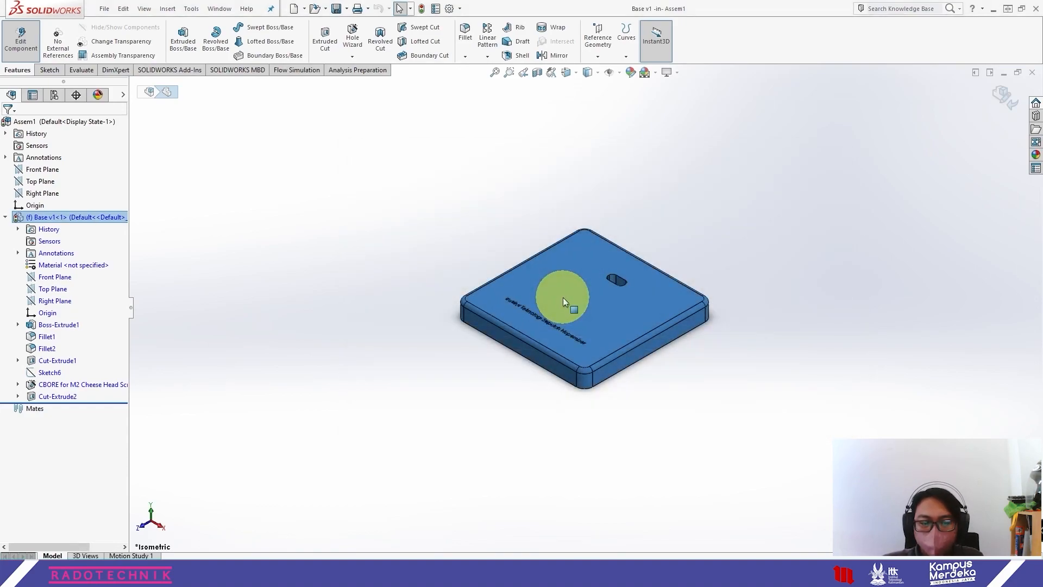
Collapse the Base v1 component's feature list and exit part editing to return to the assembly
{"action": "left_click", "coordinate": [219, 234]}
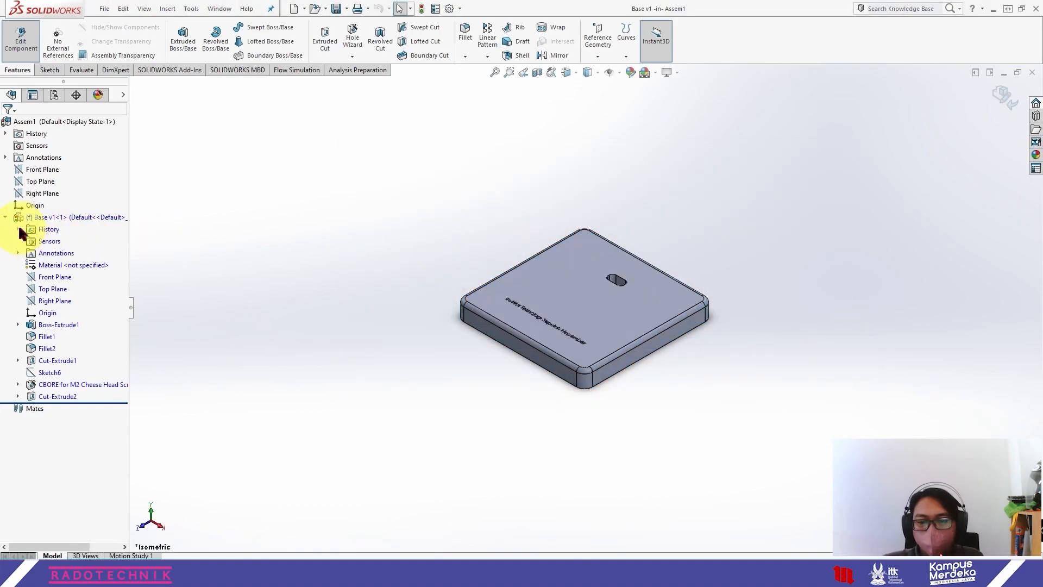
{"action": "left_click", "coordinate": [5, 217]}
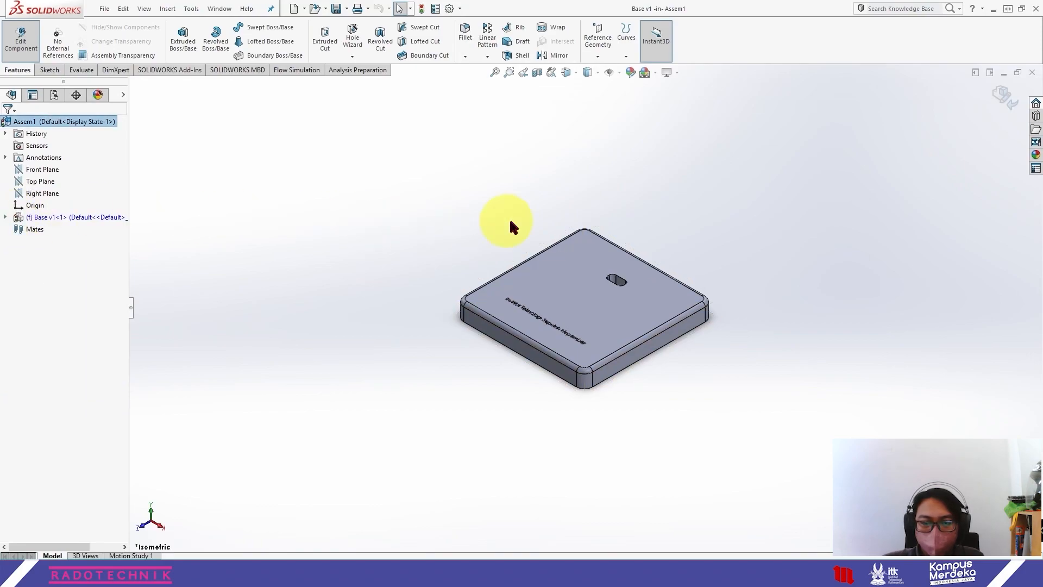
{"action": "left_click", "coordinate": [1002, 98]}
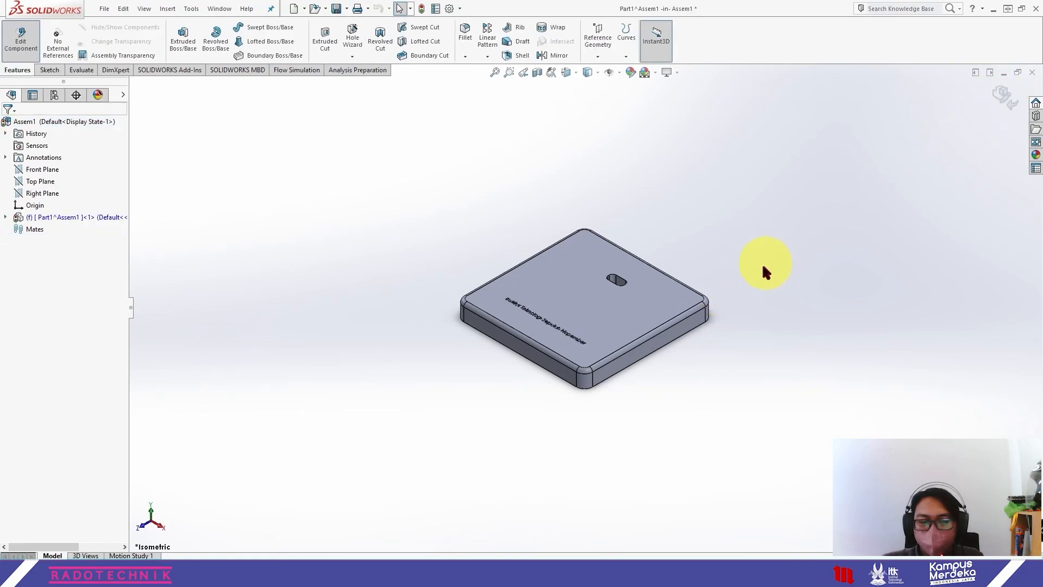
Select the base plate component in the assembly and expand its feature list
{"action": "left_click", "coordinate": [62, 217]}
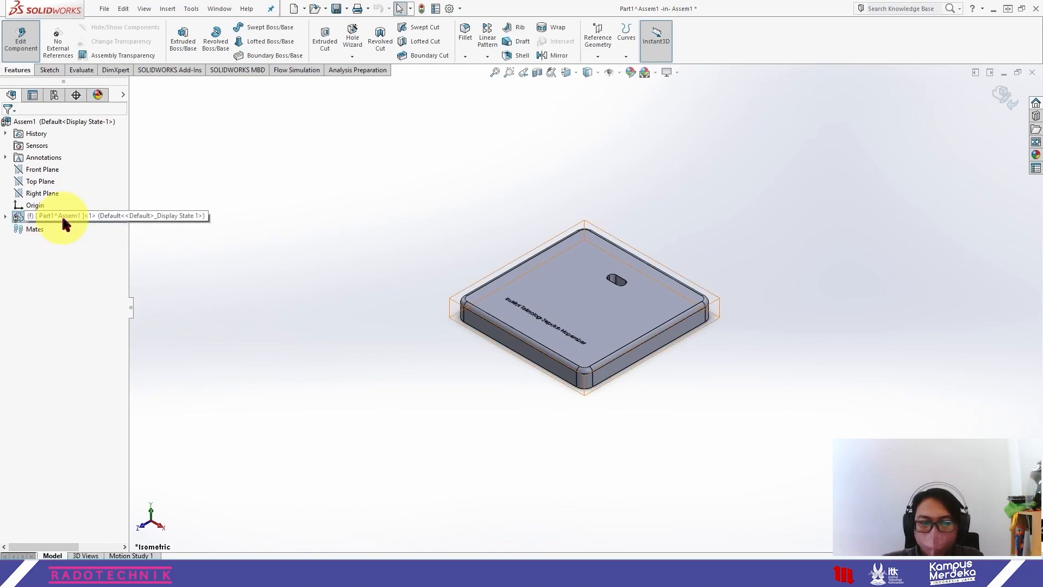
{"action": "left_click", "coordinate": [6, 217]}
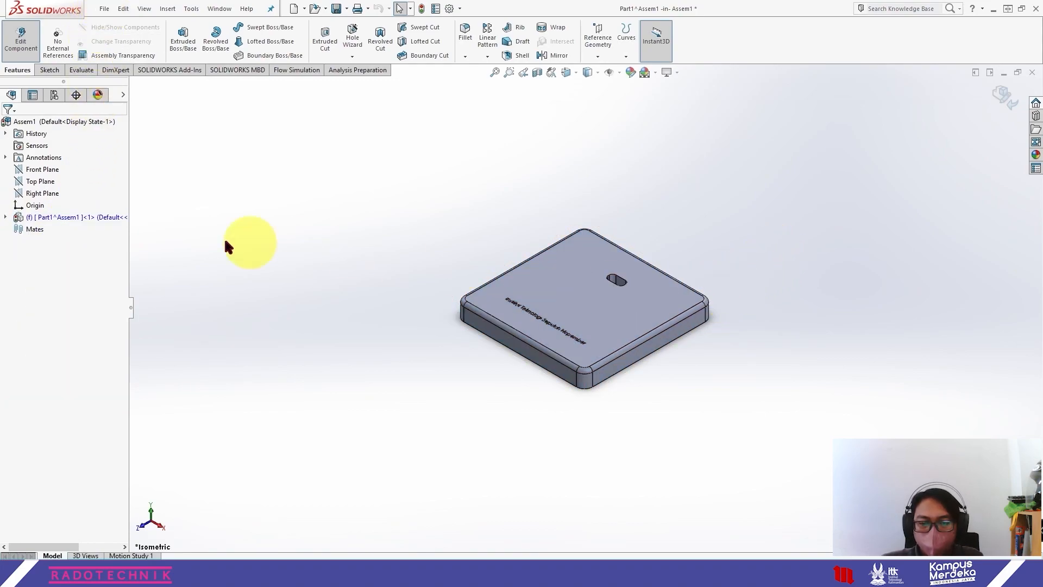
{"action": "left_click", "coordinate": [63, 218]}
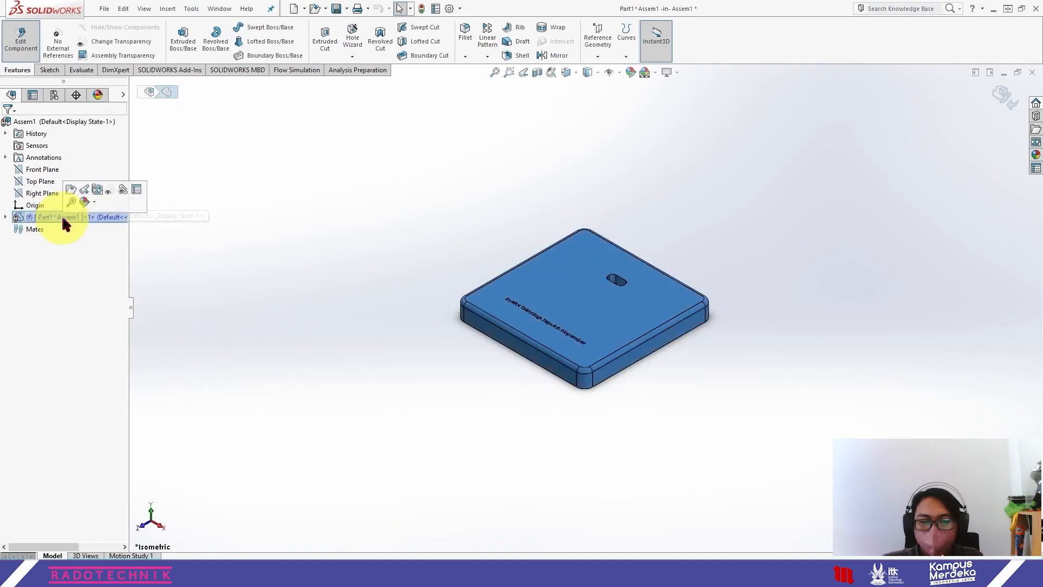
{"action": "left_click", "coordinate": [5, 218]}
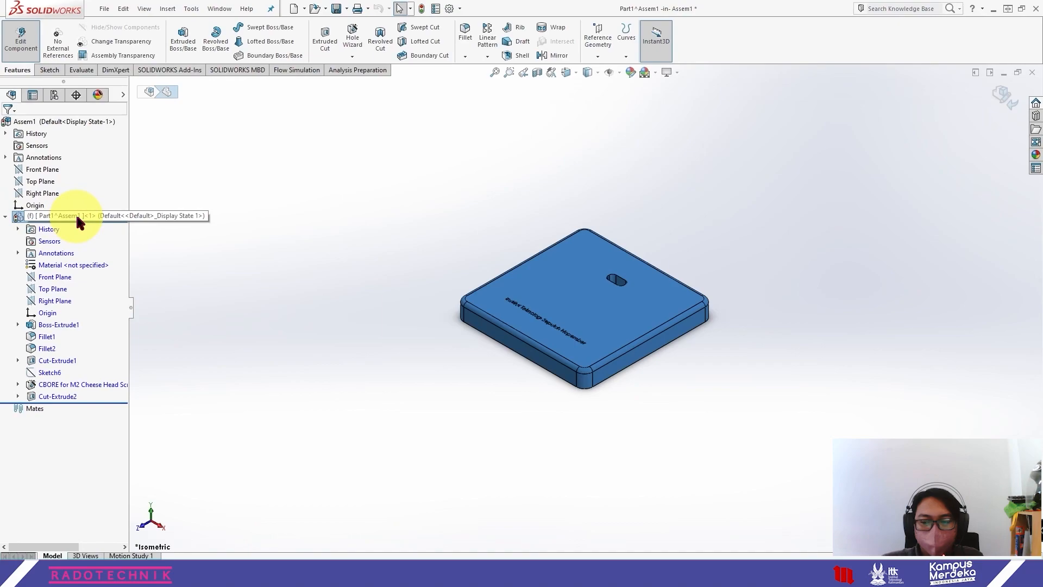